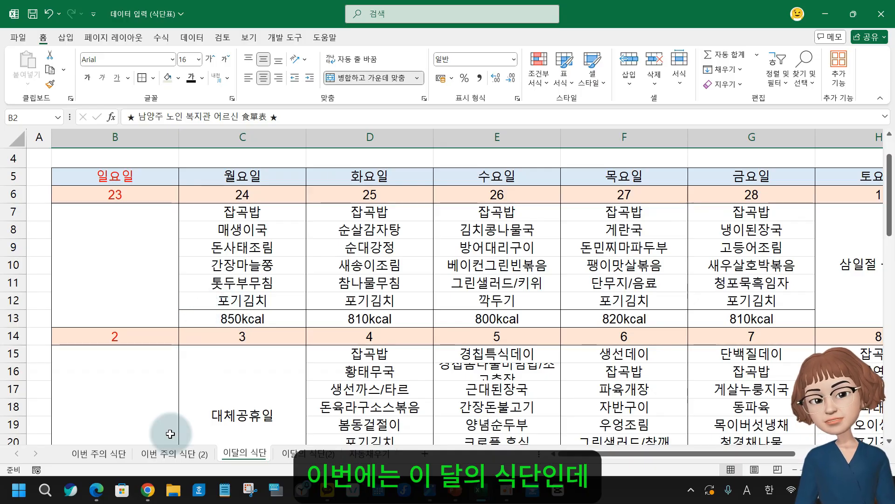
Examine the daily menu cells on the 이번 주의 식단 sheet and view the keyboard picture in the photo viewer
left_click(104, 453)
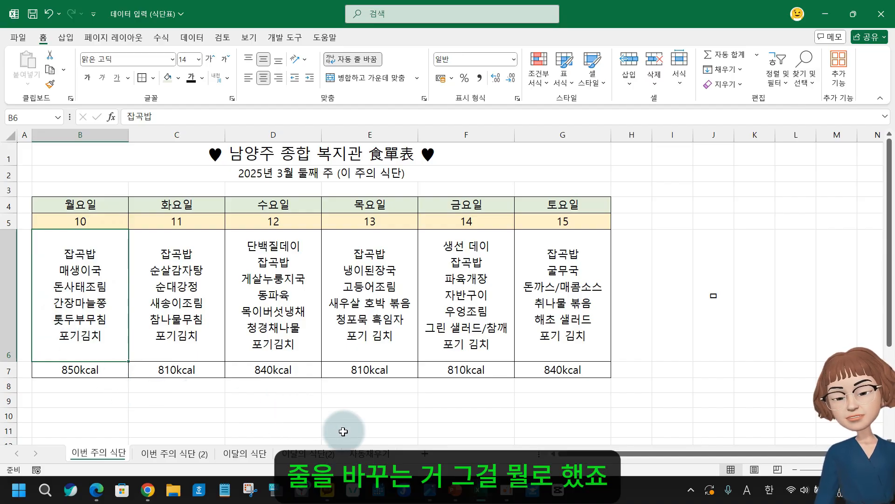
left_click(431, 493)
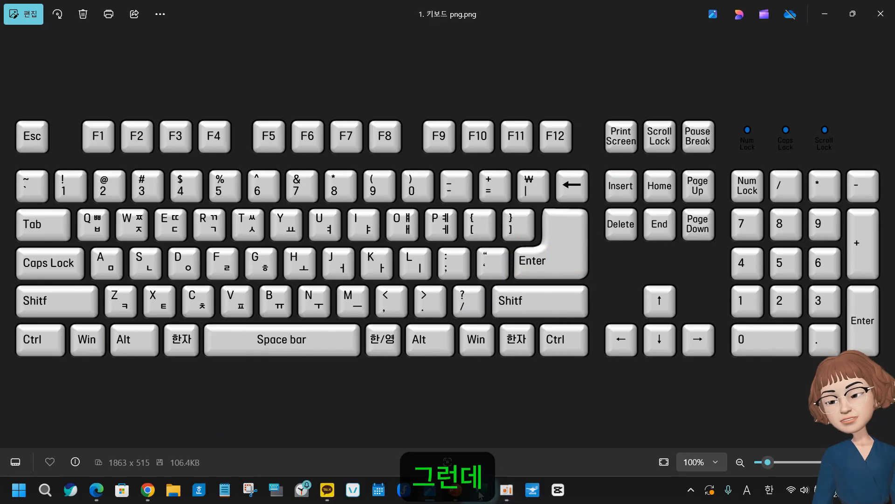
mouse_move(483, 489)
left_click(635, 428)
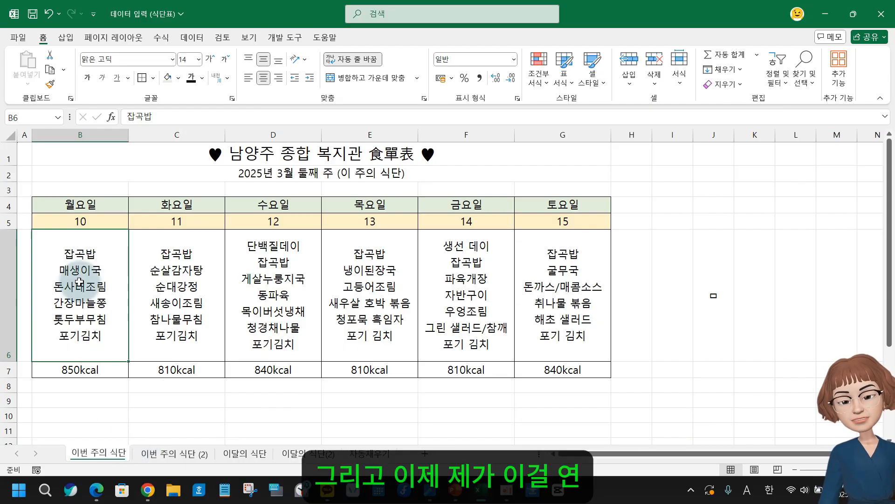
left_click(173, 301)
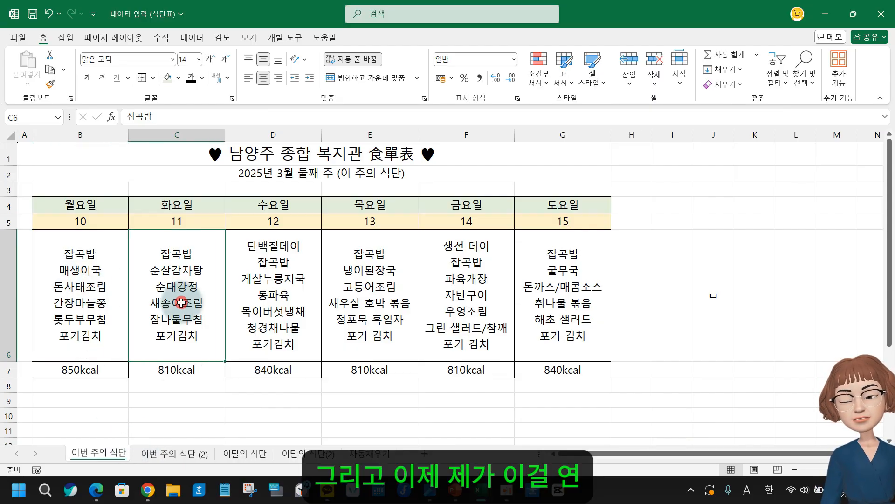
left_click(282, 316)
left_click(208, 400)
left_click(274, 409)
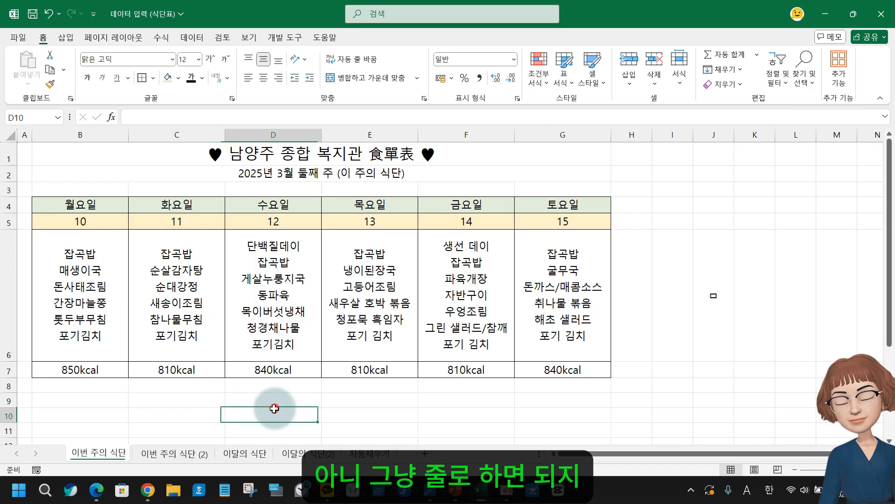
left_click(257, 399)
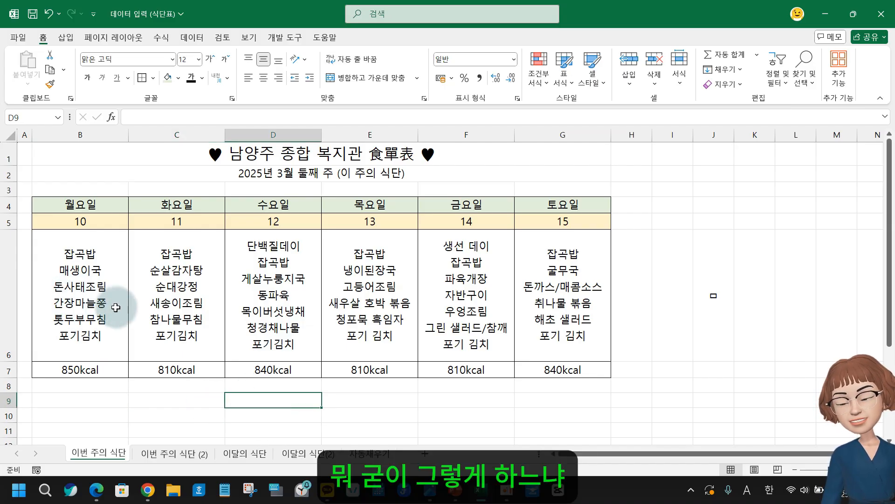
Look over the completed monthly menu on the 이달의 식단 sheet, and switch to the 이달의 식단(2) sheet
left_click(256, 451)
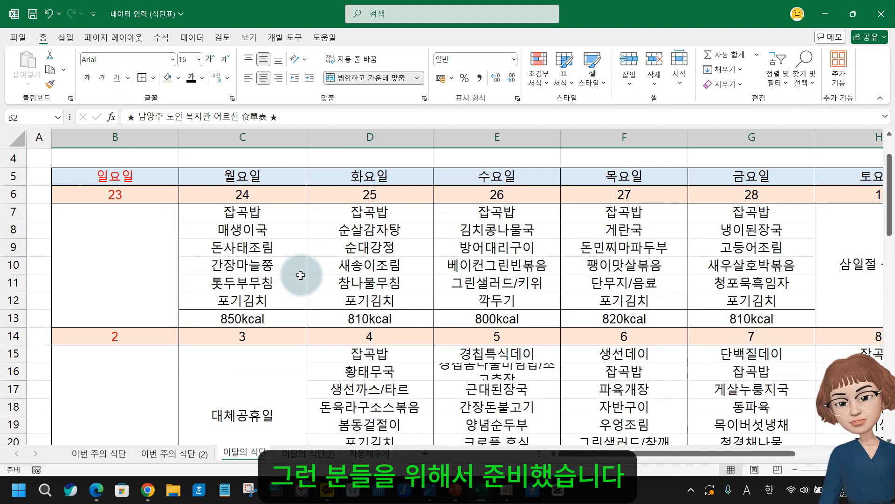
scroll(301, 275, "up", 1)
key("ctrl+Page_Down")
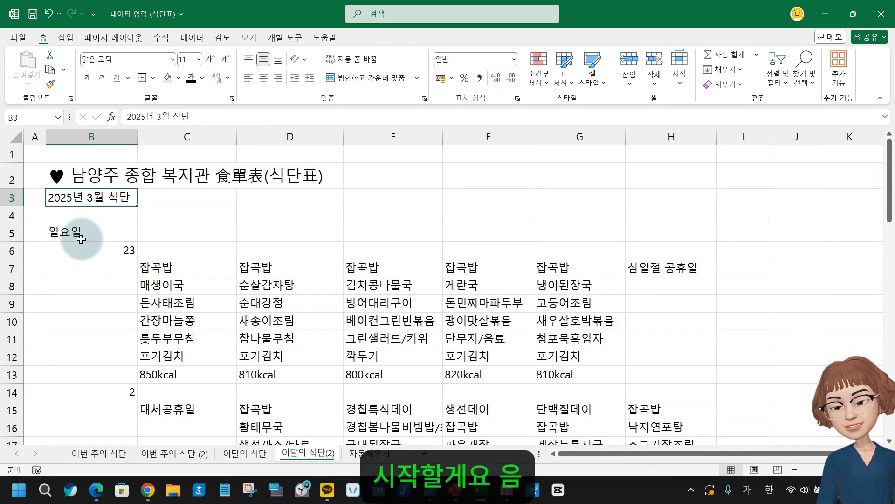
left_click(80, 237)
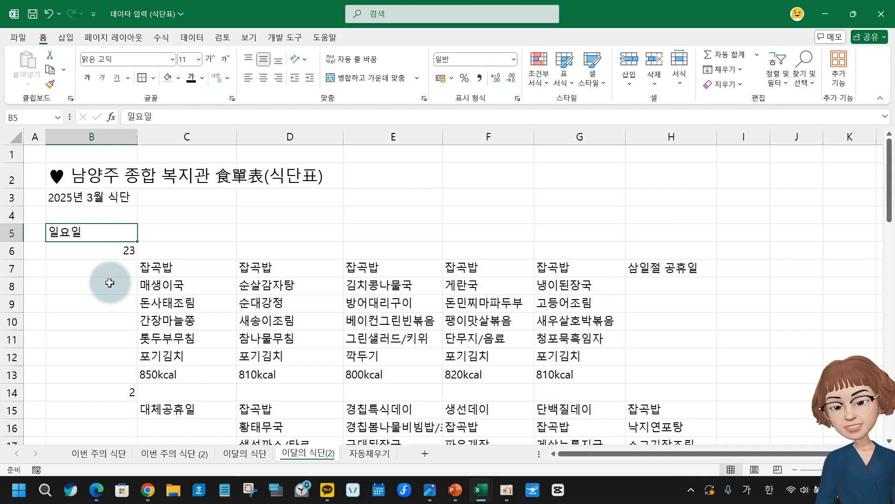
left_click(197, 264)
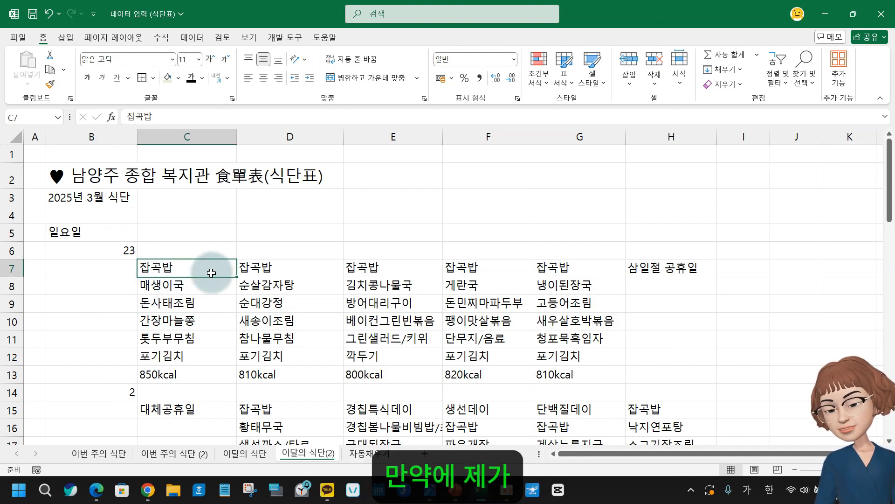
Enter 잡곡밥, 매생이국, 돈사태조림, 간장마늘쫑, 톳두부무침 and 포기김치 on separate lines within the single cell J7
left_click(793, 267)
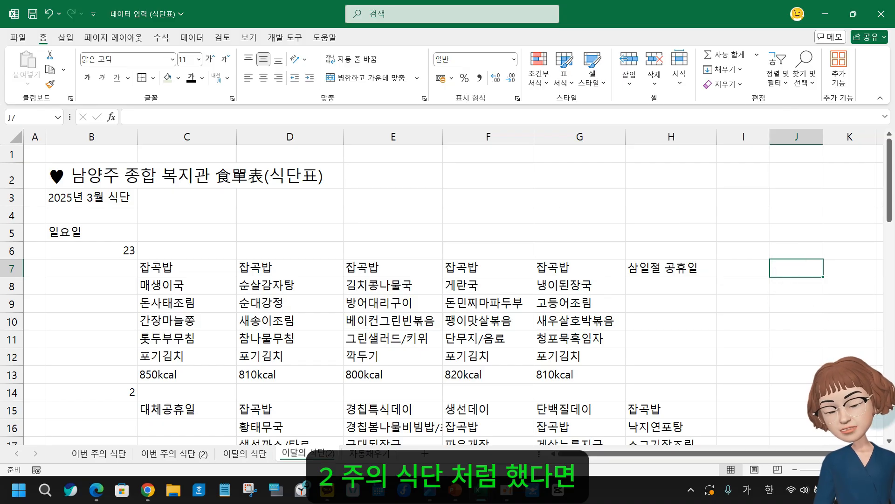
type("잡고")
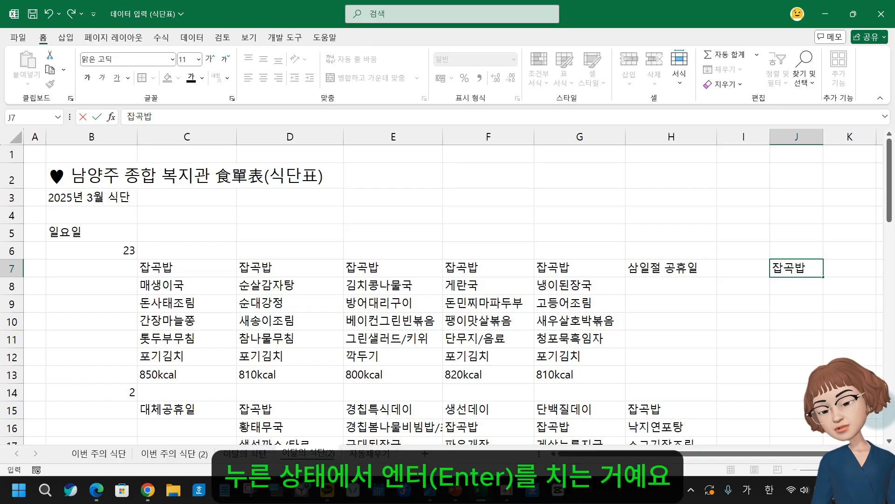
key("alt+Return")
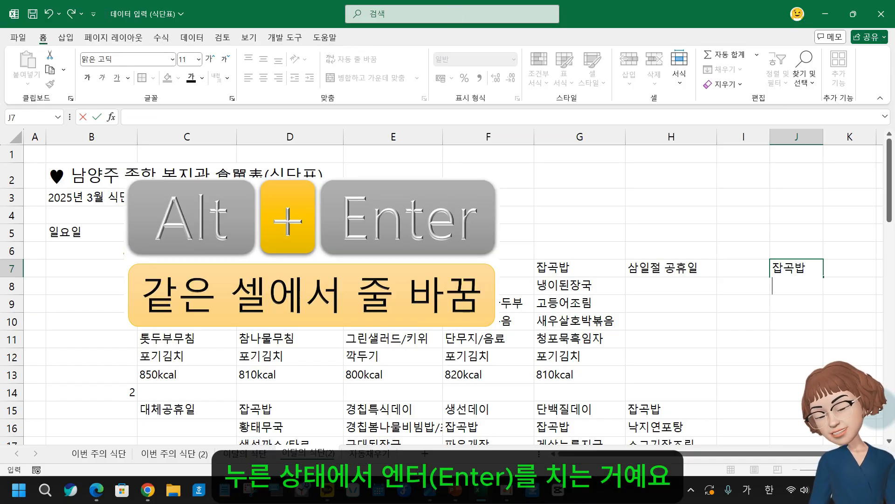
type("매")
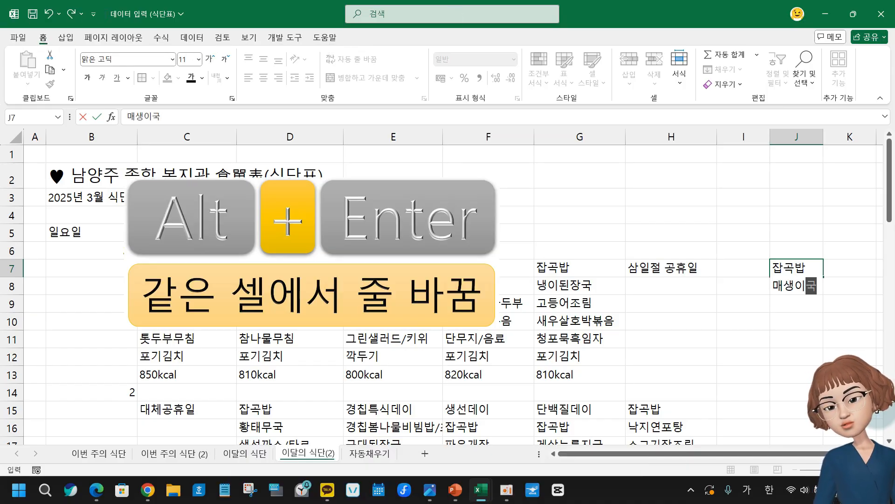
type("생이국")
key("alt+Return")
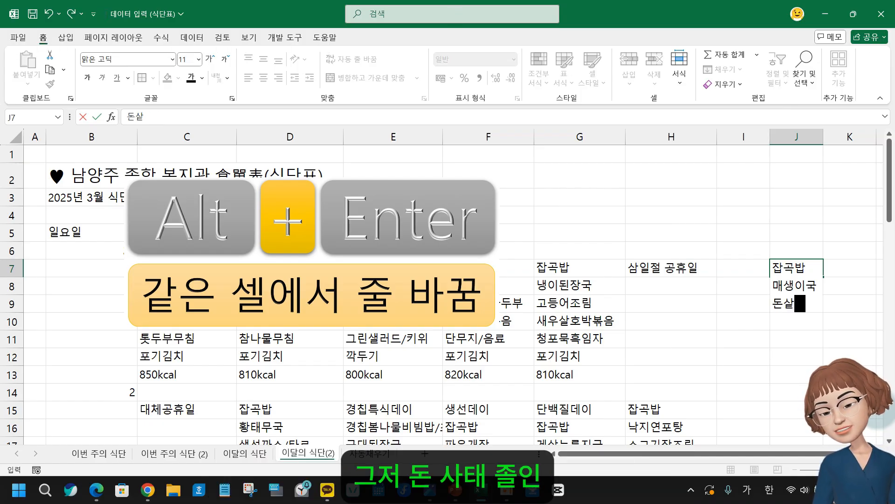
type("돈사태조림")
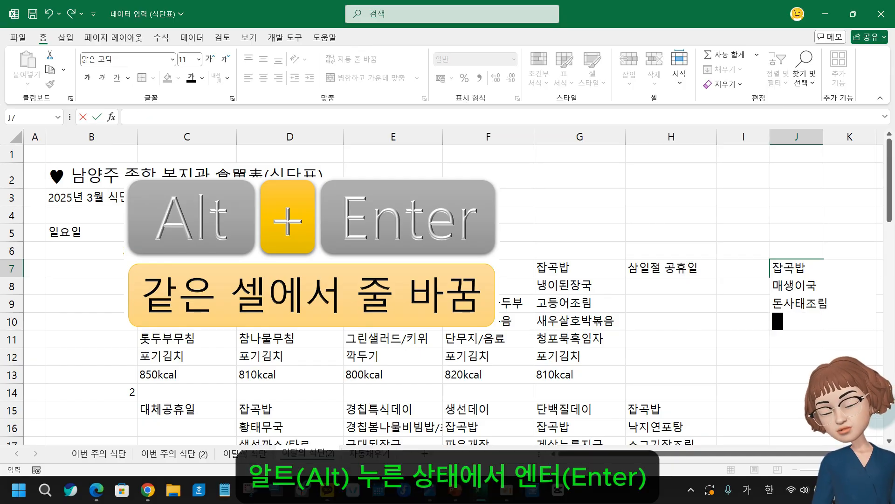
type("갅")
type("장마늘")
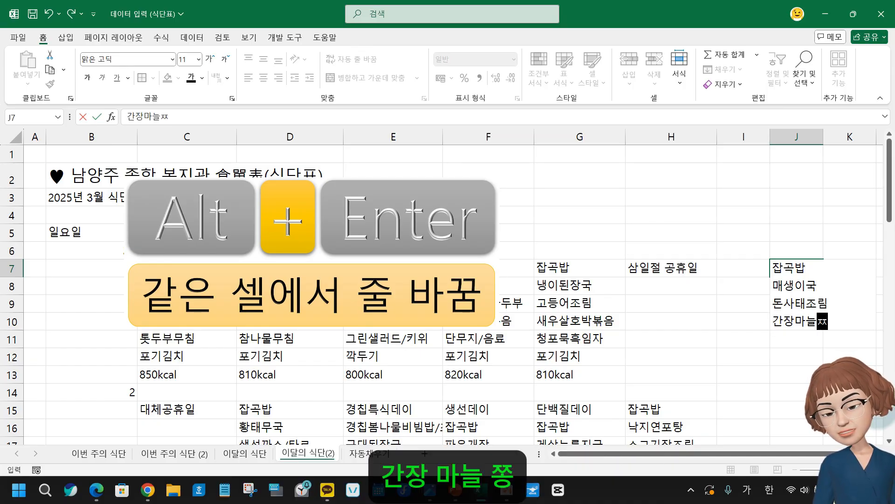
type("쫑")
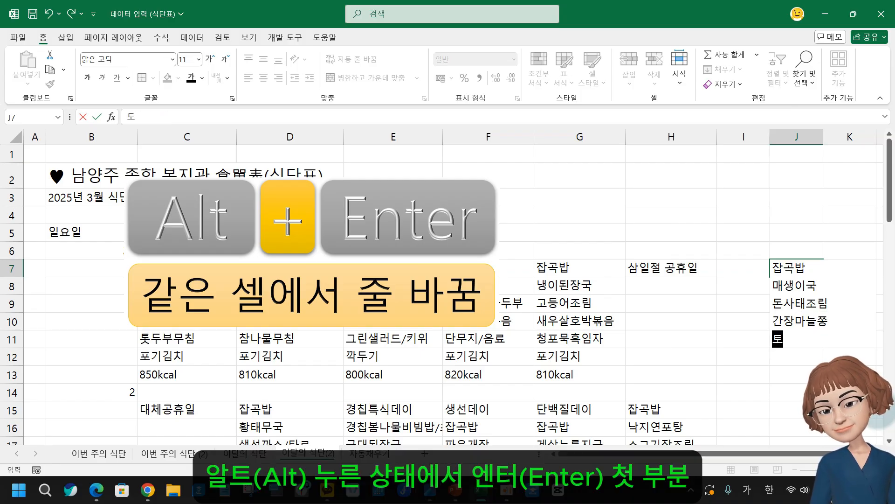
type("톳두부무침")
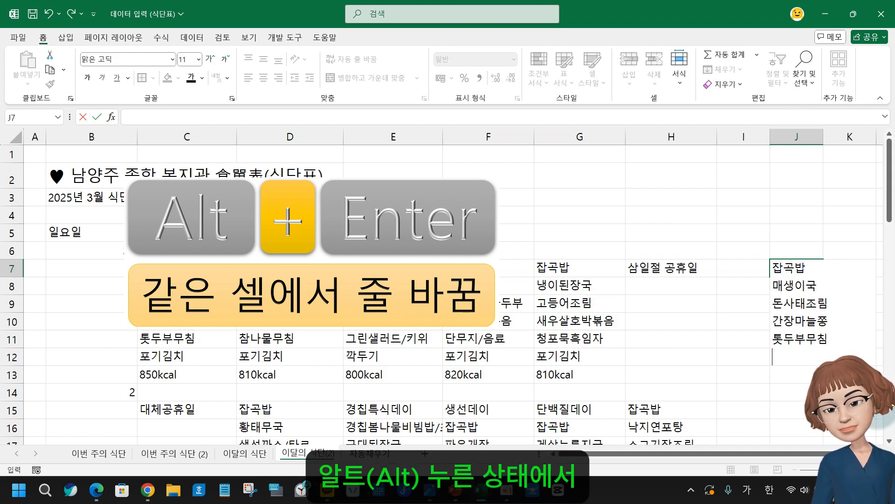
type("ㅍ")
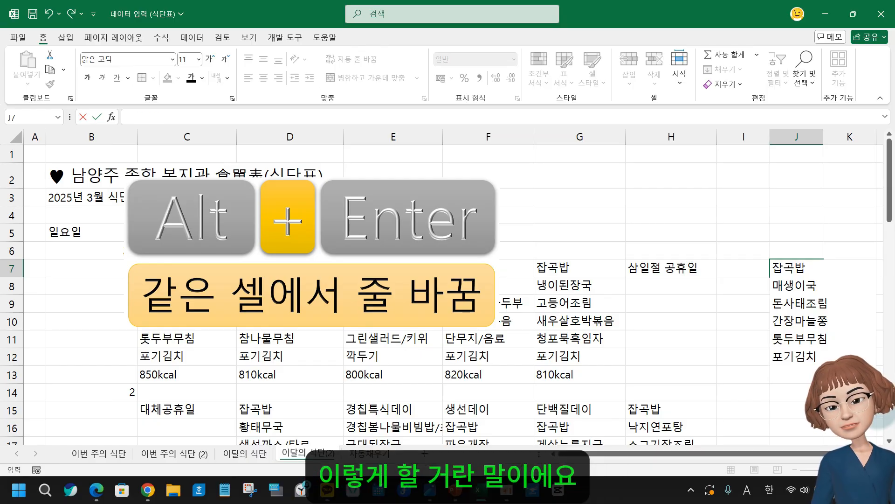
key("Return")
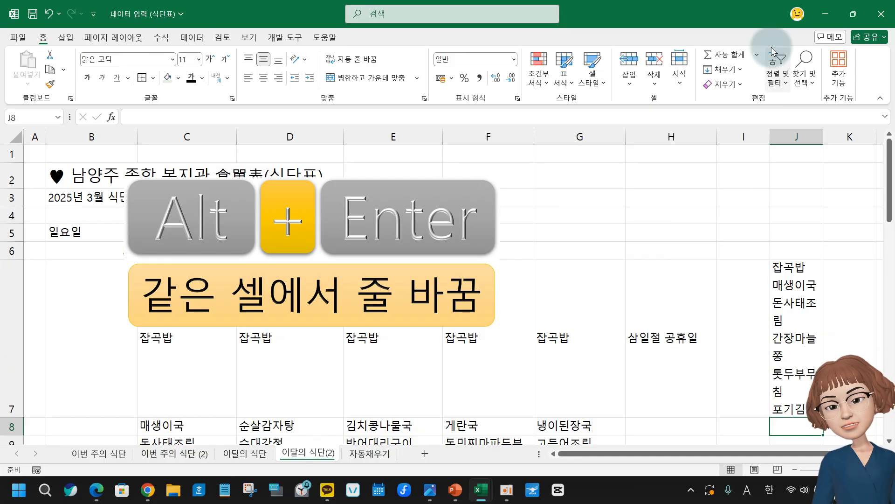
Fit column J's width to the multi-line dish list, and undo the text entry in cell J7
double_click(824, 137)
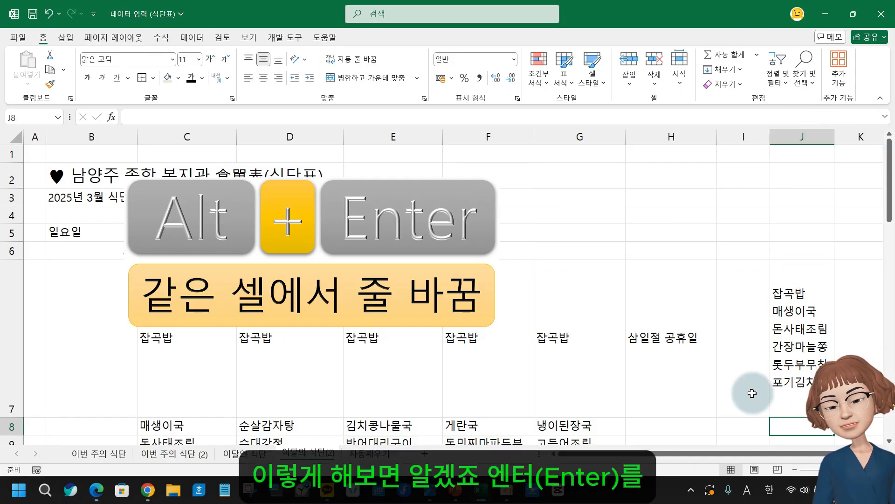
left_click(775, 376)
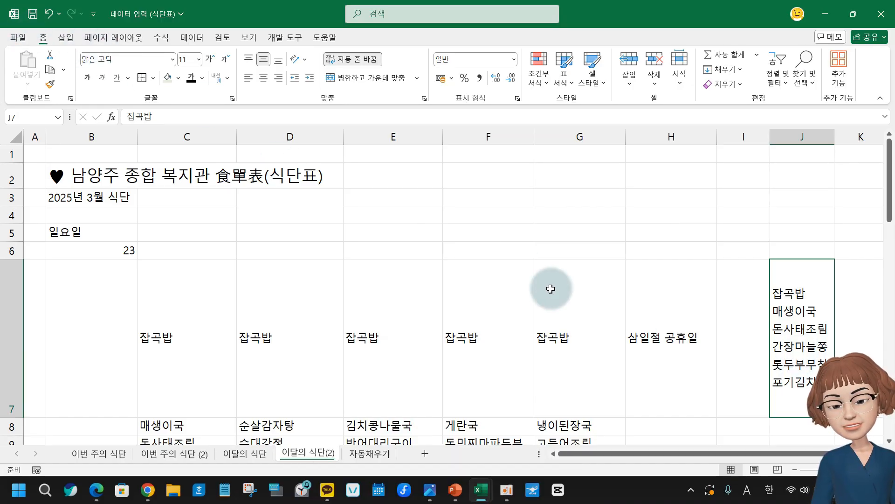
key("ctrl+z")
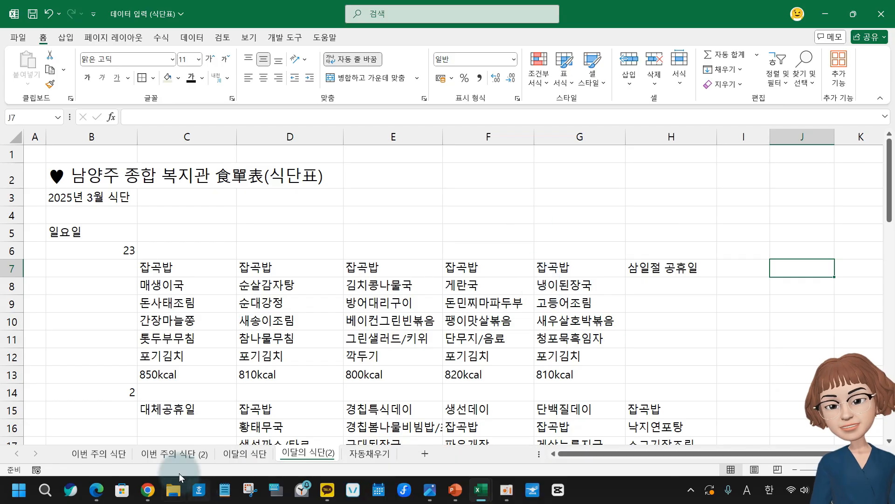
left_click(163, 285)
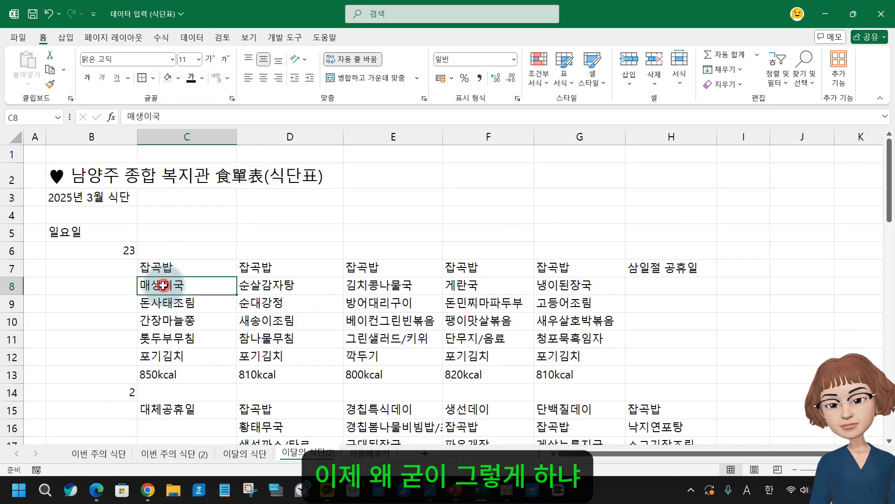
left_click(173, 266)
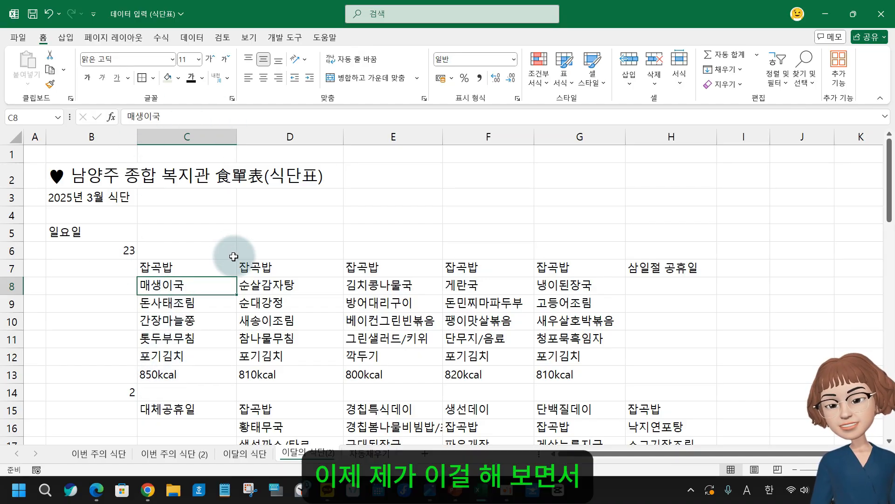
Fill the weekday headings from 일요일 in B5 across to 토요일 in H5
left_click(107, 230)
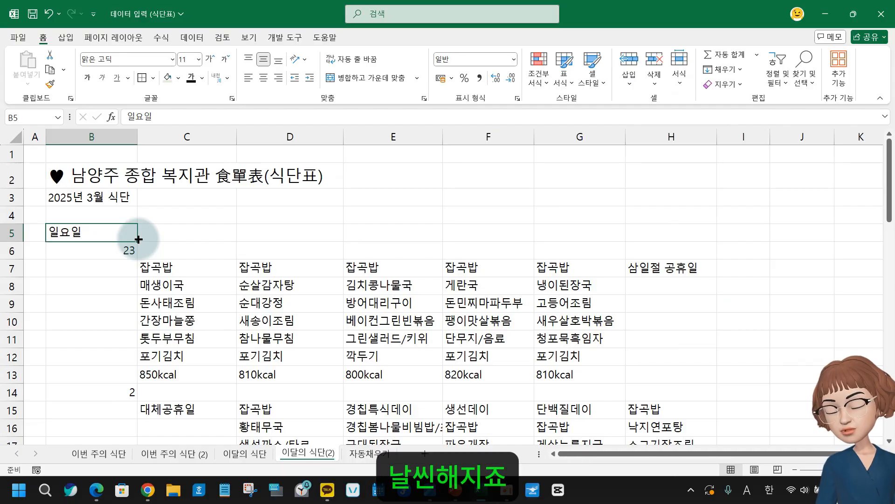
left_click_drag(138, 239, 701, 261)
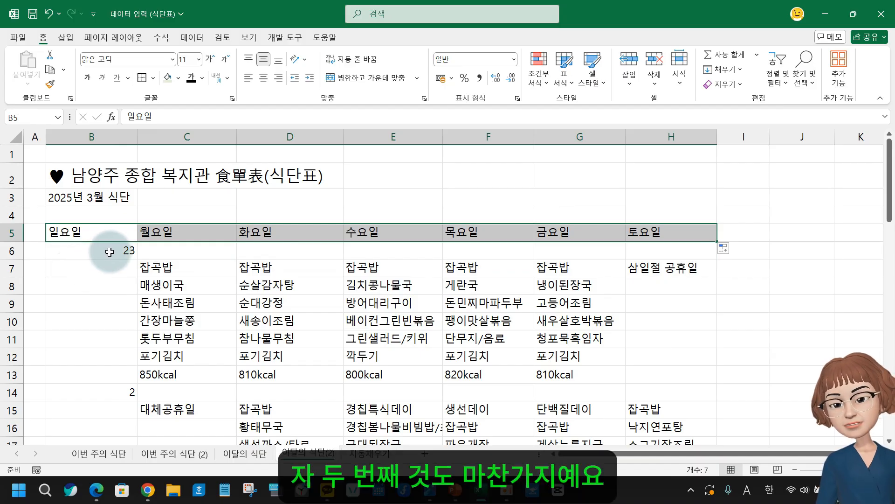
Fill the first week's dates from 23 in B6 across to H6 as a consecutive series ending at 29
left_click(131, 252)
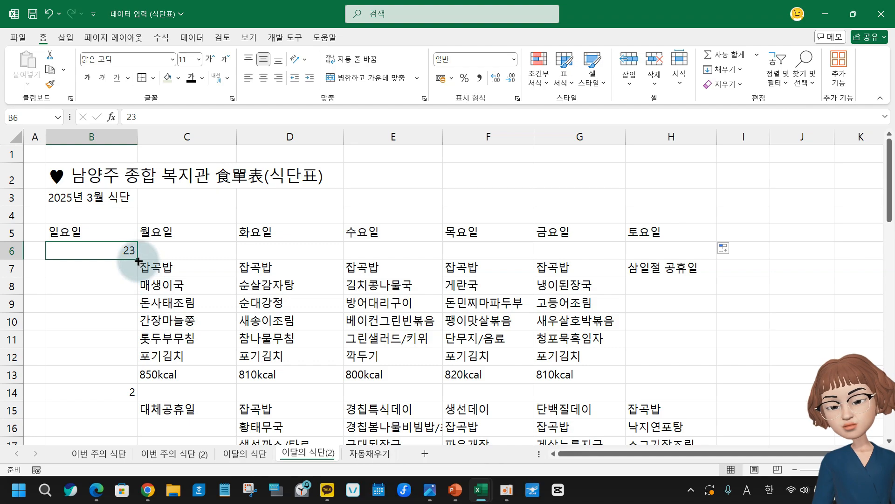
left_click_drag(137, 260, 702, 265)
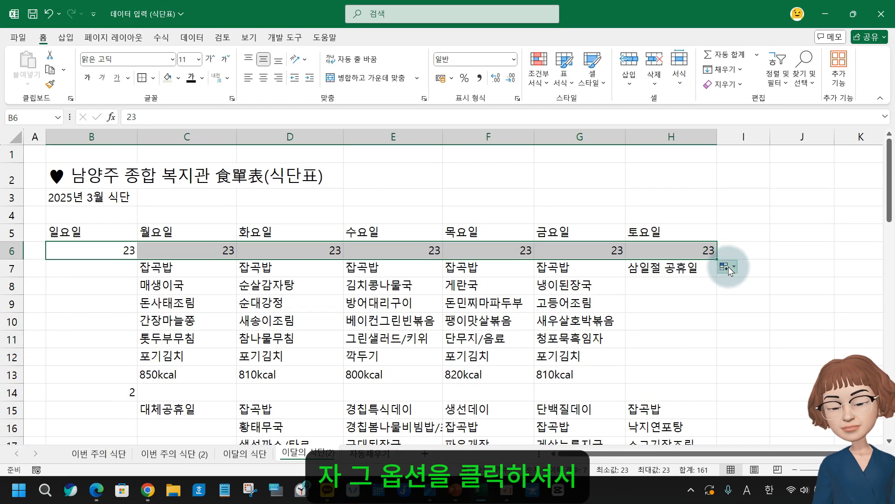
left_click(743, 265)
left_click(734, 269)
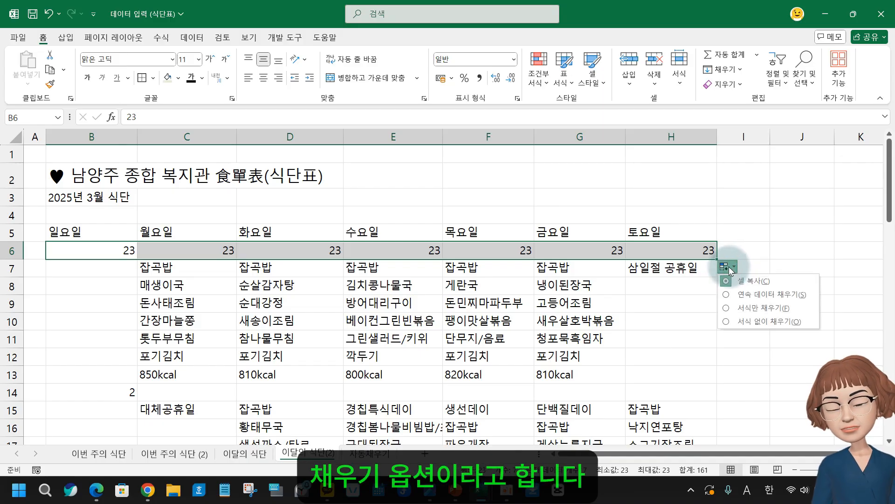
left_click(763, 295)
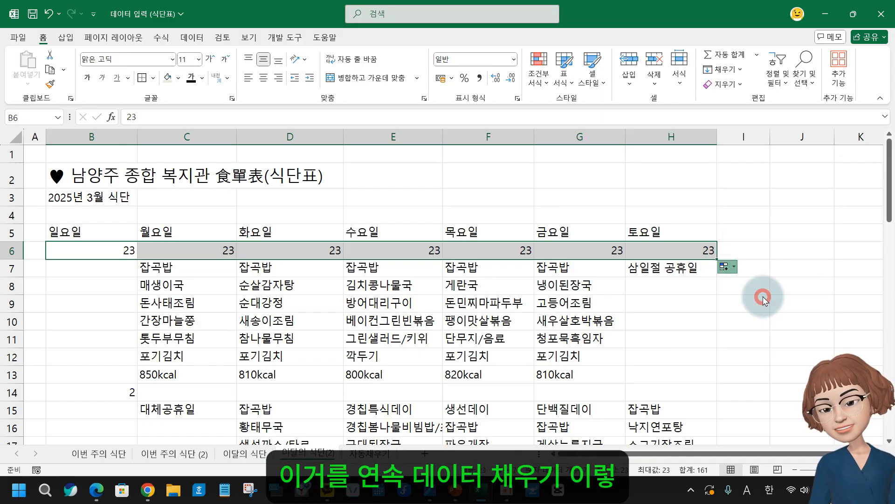
Fill the second week's dates from 2 in B14 across to H14 as a consecutive series ending at 8
left_click(103, 389)
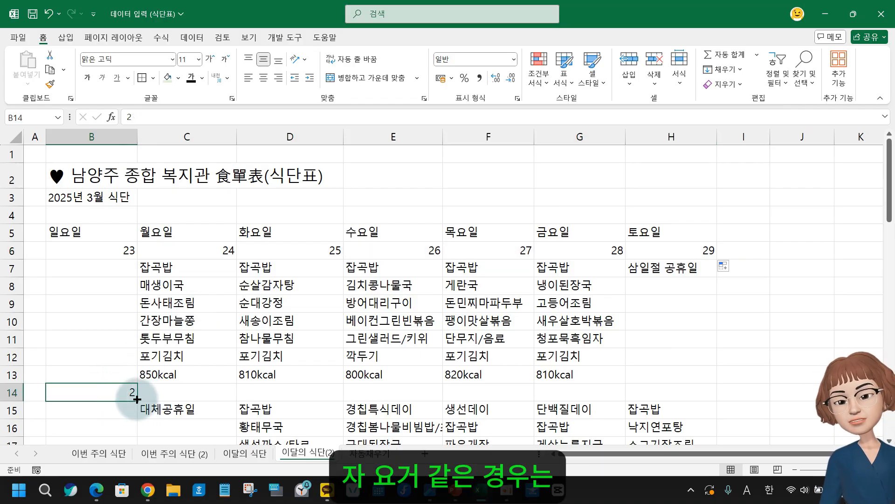
left_click_drag(137, 400, 689, 390)
key("ctrl")
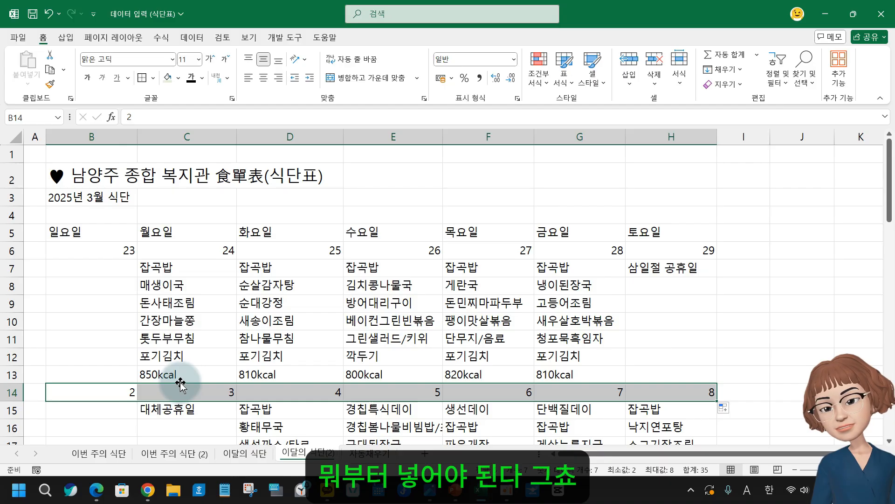
scroll(183, 386, "down", 2)
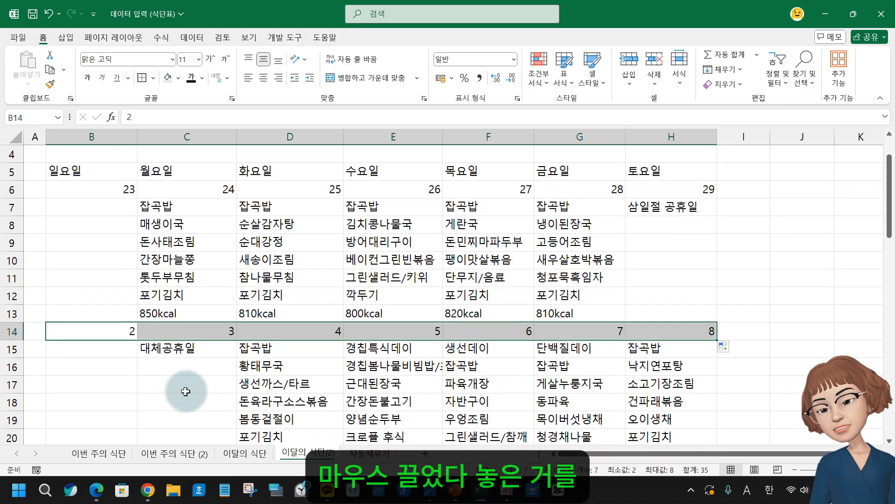
Fill the third week's dates from 9 in B23 across to H23 as a consecutive series ending at 15
scroll(190, 436, "down", 1)
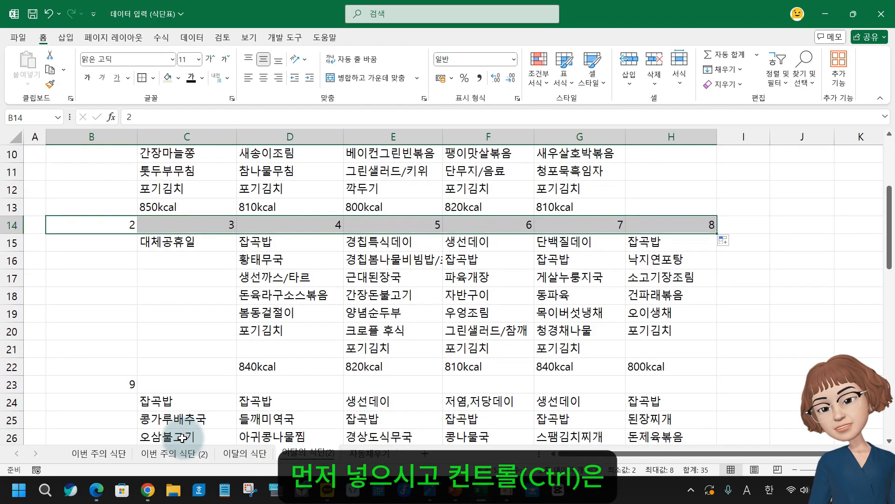
left_click(113, 382)
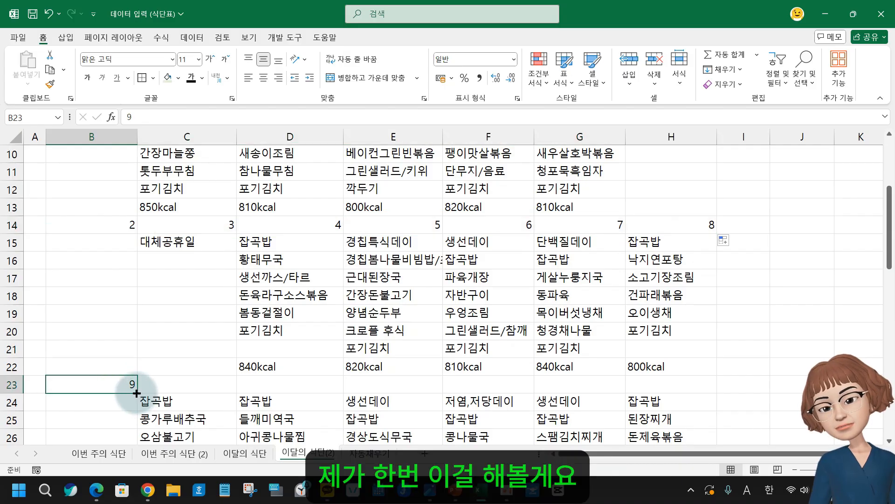
left_click_drag(135, 391, 697, 393)
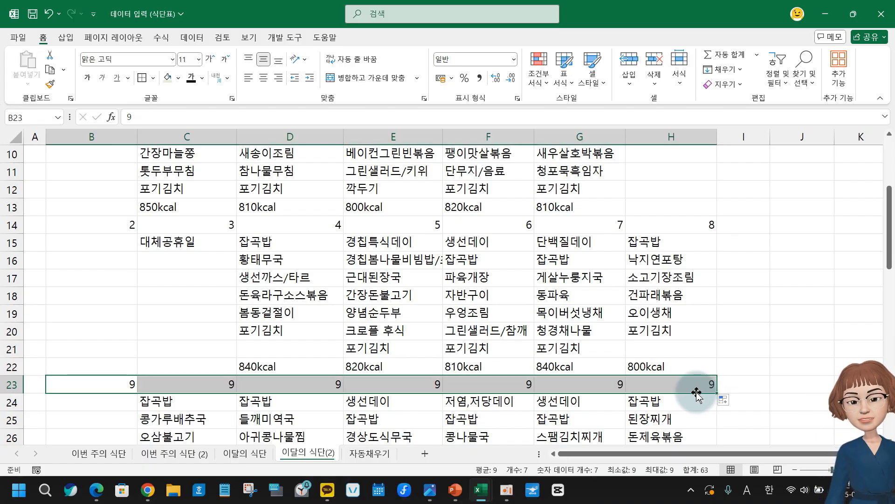
left_click(734, 400)
left_click(747, 432)
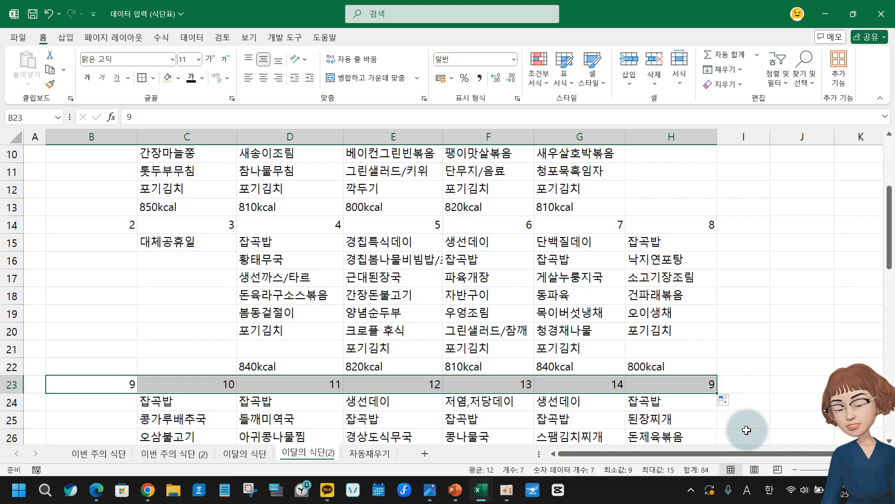
Move the date 16 from B32 to C32, and undo the move
scroll(562, 385, "down", 3)
left_click(109, 384)
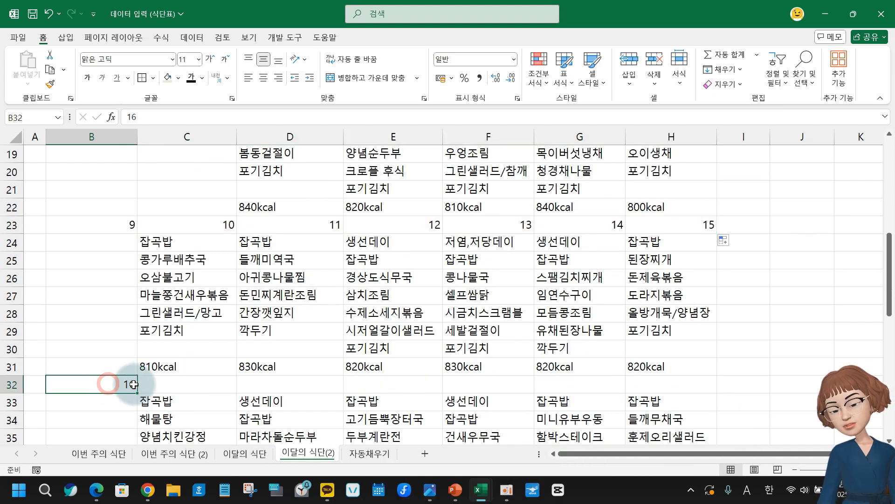
left_click_drag(141, 391, 56, 380)
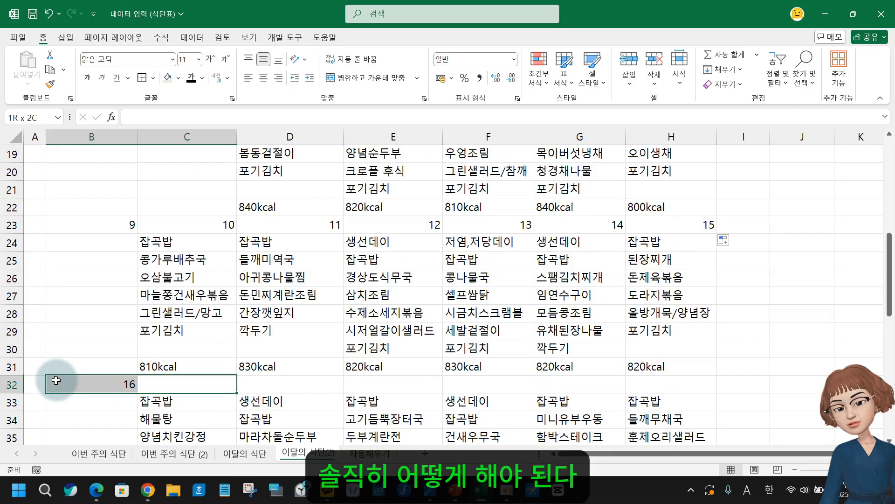
left_click(103, 385)
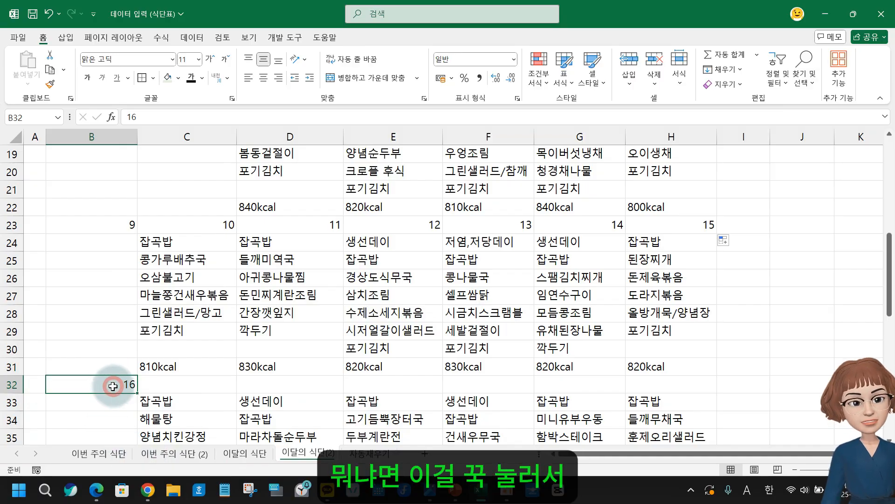
mouse_move(113, 386)
left_mouse_down()
mouse_move(157, 376)
mouse_move(599, 401)
mouse_move(656, 385)
mouse_move(132, 367)
mouse_move(99, 376)
mouse_move(119, 382)
left_mouse_up()
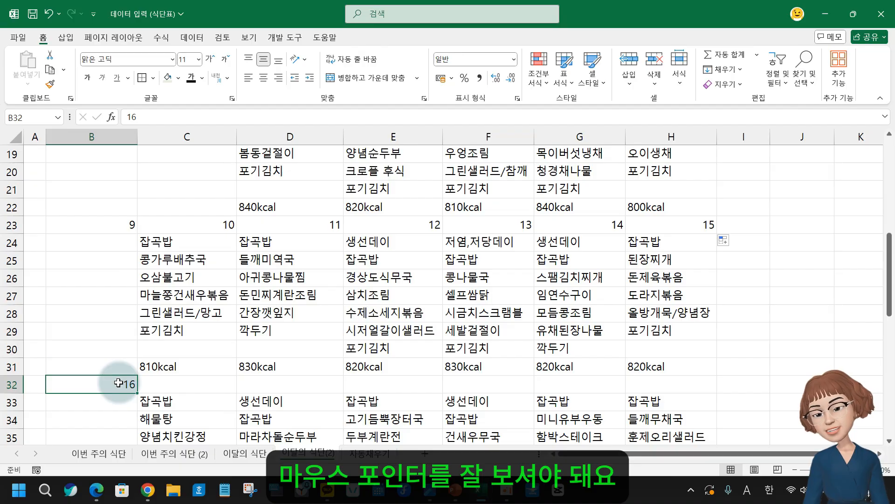
left_click_drag(114, 376, 192, 392)
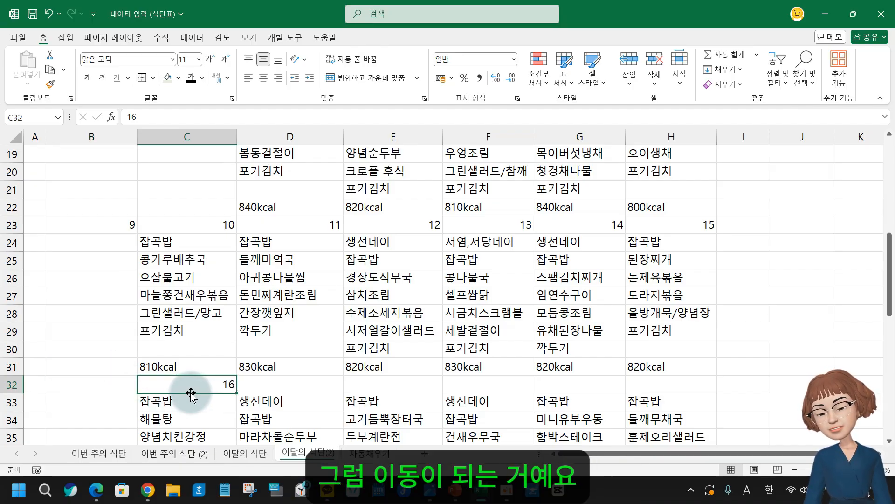
key("ctrl+z")
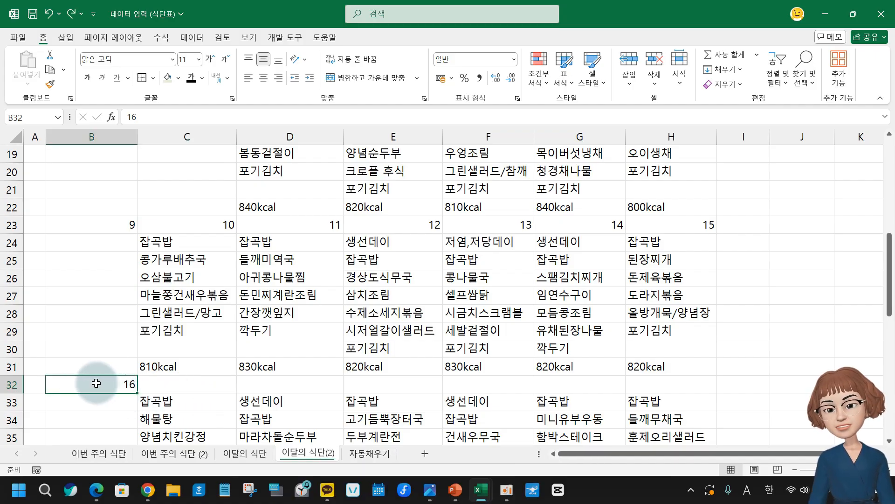
Fill the fourth week's dates from 16 in B32 across to H32 as a consecutive series ending at 22
mouse_move(96, 383)
left_mouse_down()
mouse_move(620, 386)
mouse_move(277, 393)
mouse_move(84, 383)
left_mouse_up()
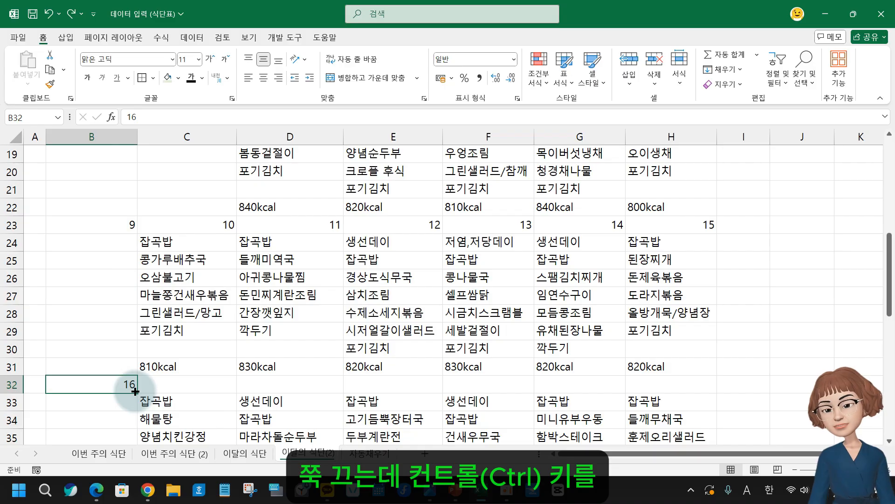
left_click_drag(135, 392, 716, 394)
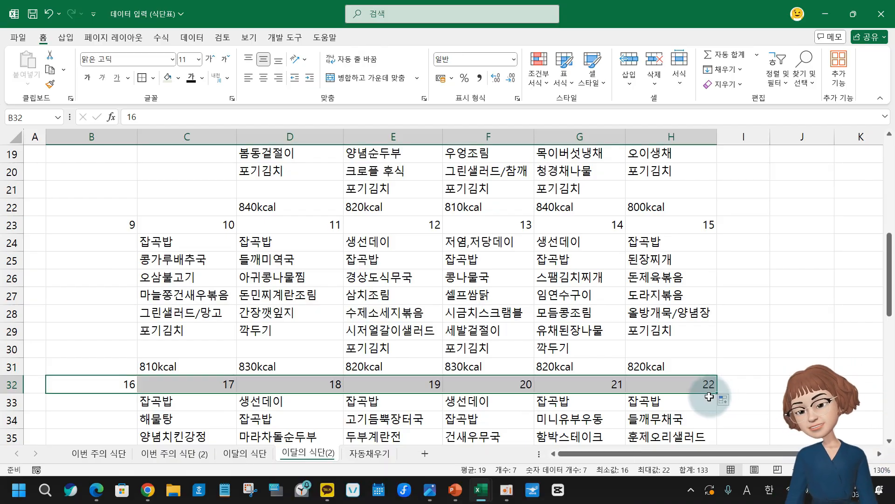
Fill the fifth week's dates from 23 in B41 across to H41 as a consecutive series ending at 29
scroll(356, 370, "down", 3)
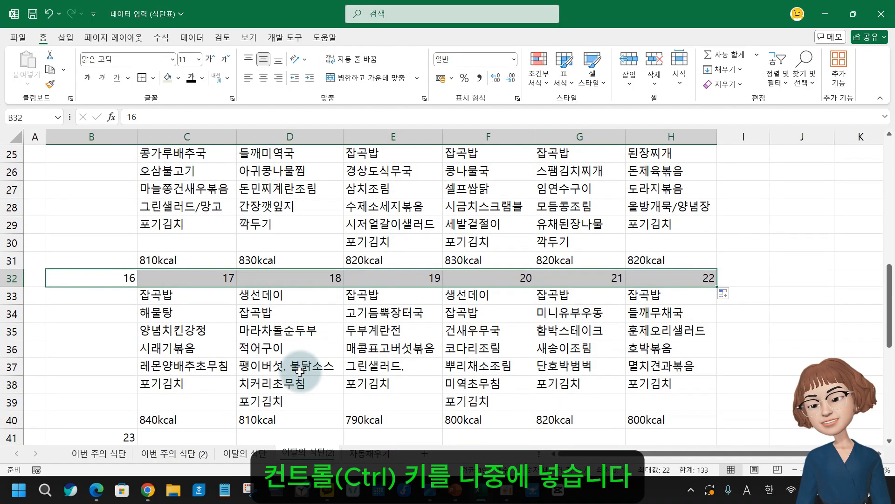
left_click(120, 382)
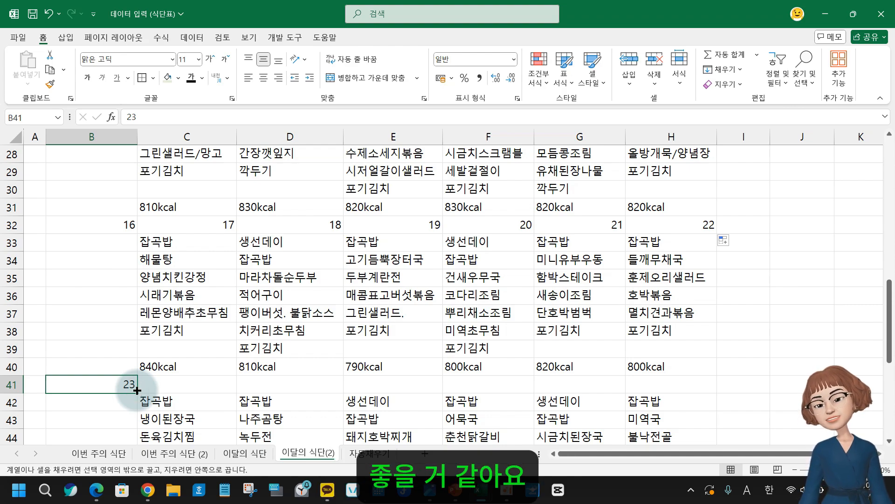
left_click_drag(137, 390, 705, 401)
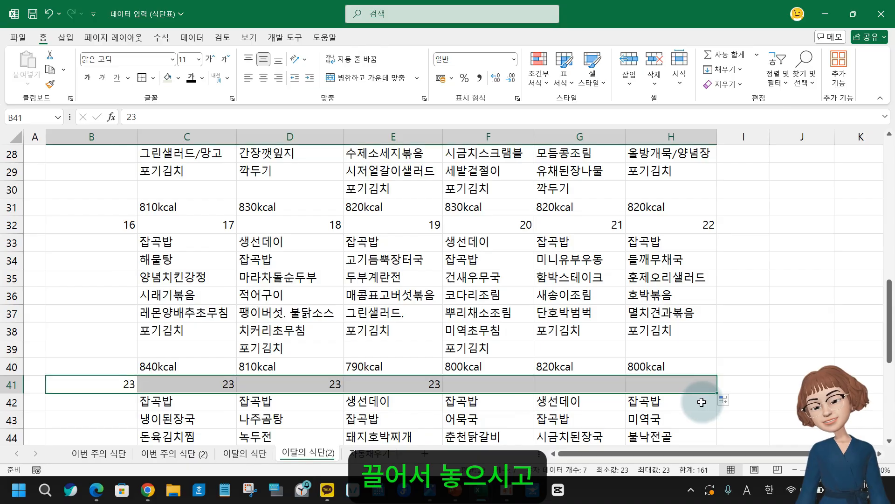
left_click(728, 401)
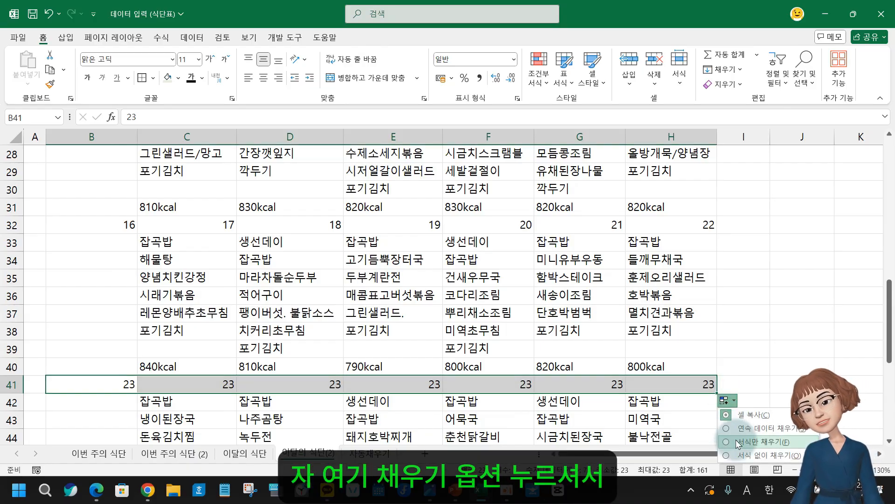
left_click(748, 428)
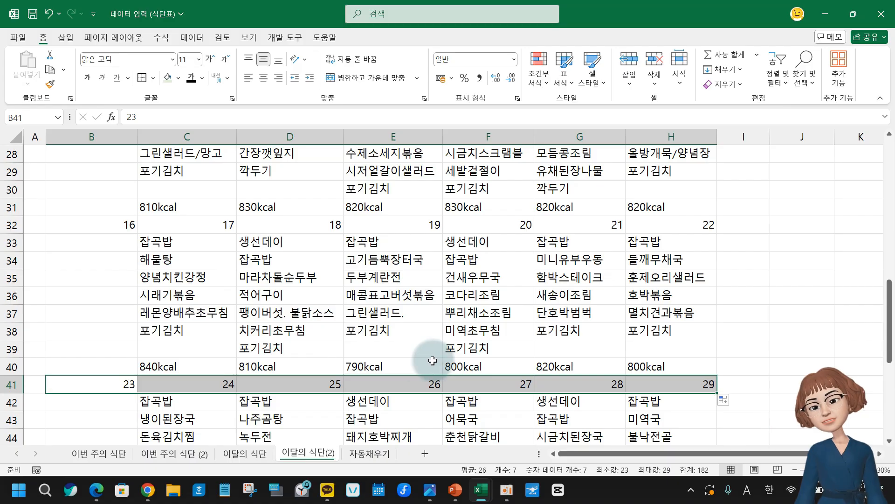
Fill the last week's dates from 30 in B50 to 31 in C50 as a consecutive series
scroll(314, 397, "down", 2)
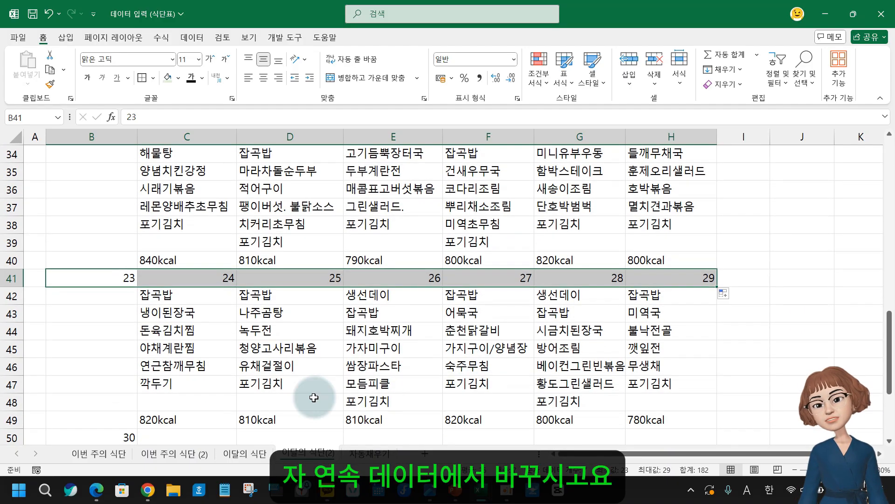
left_click(124, 437)
scroll(171, 442, "down", 1)
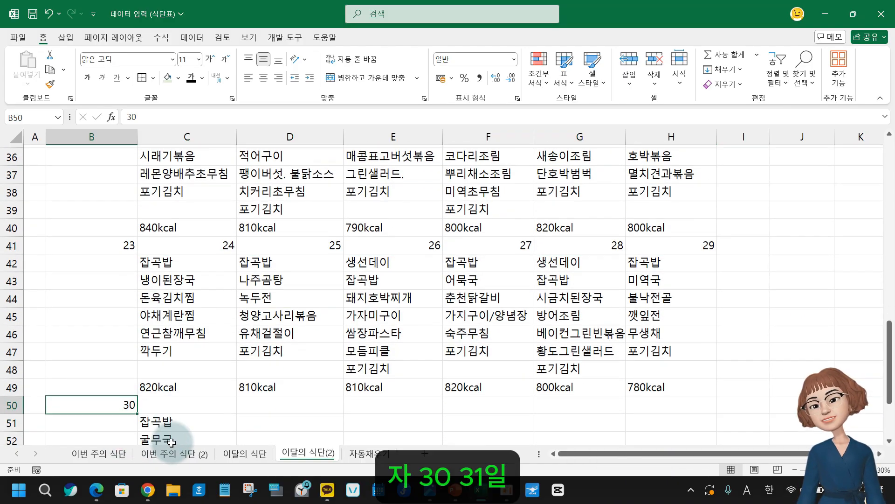
scroll(171, 442, "down", 1)
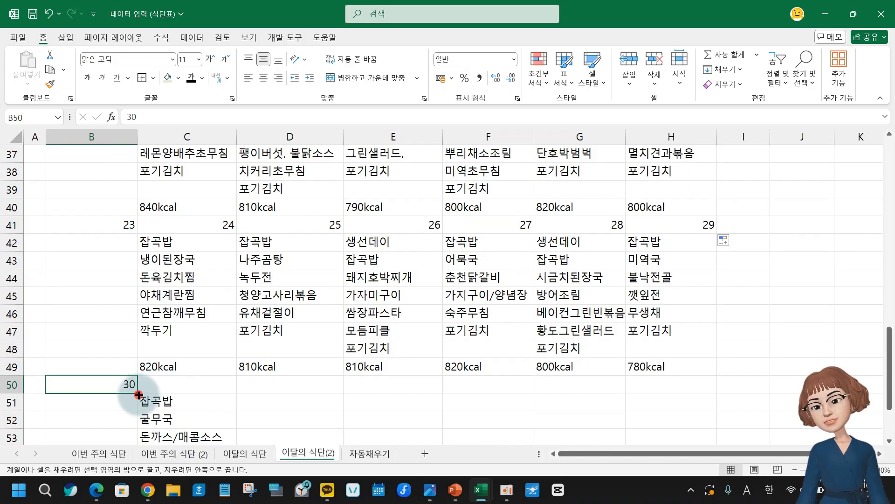
left_click_drag(138, 394, 194, 386)
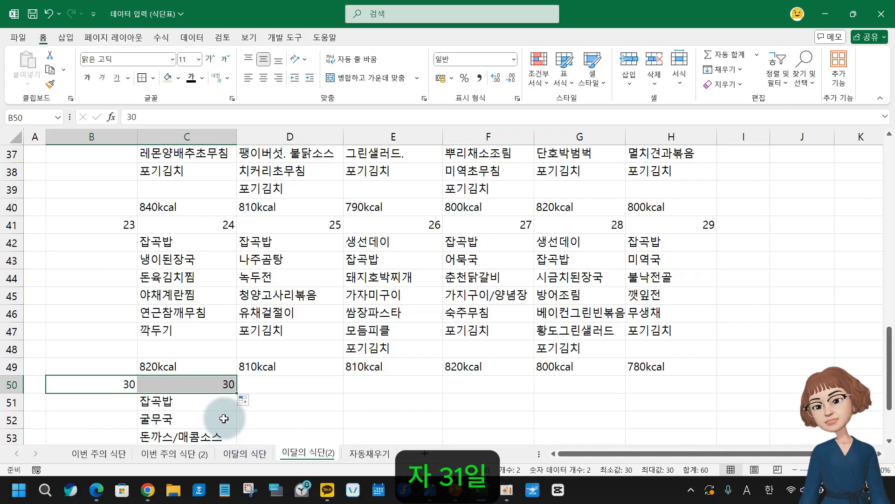
left_click(250, 402)
left_click(283, 428)
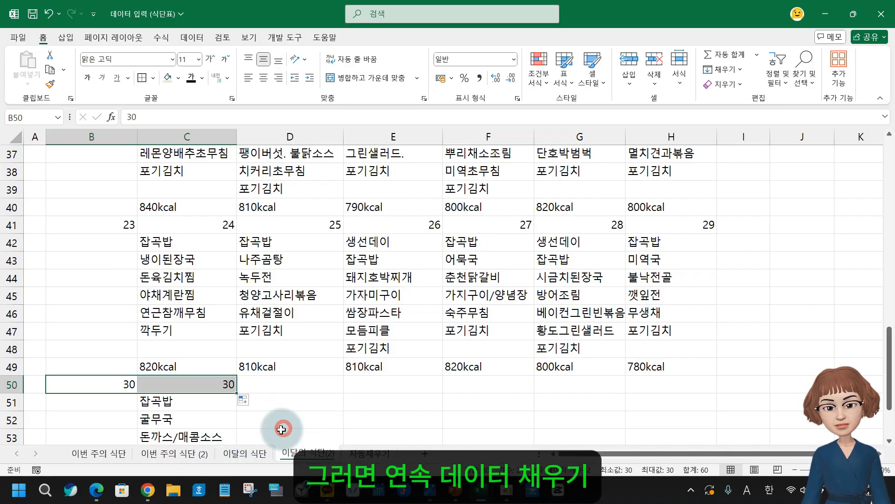
Merge and center the menu title across B2:H2 and the 2025년 3월 식단 subtitle across B3:H3
scroll(238, 429, "up", 10)
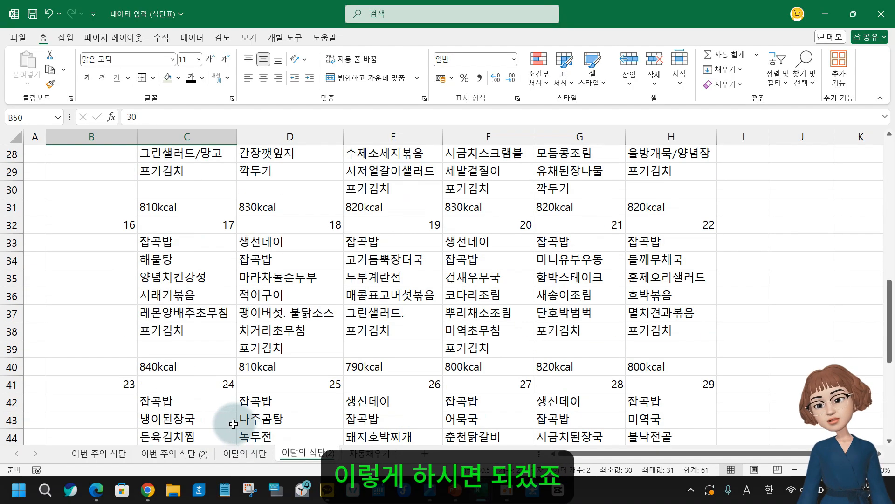
scroll(233, 423, "up", 2)
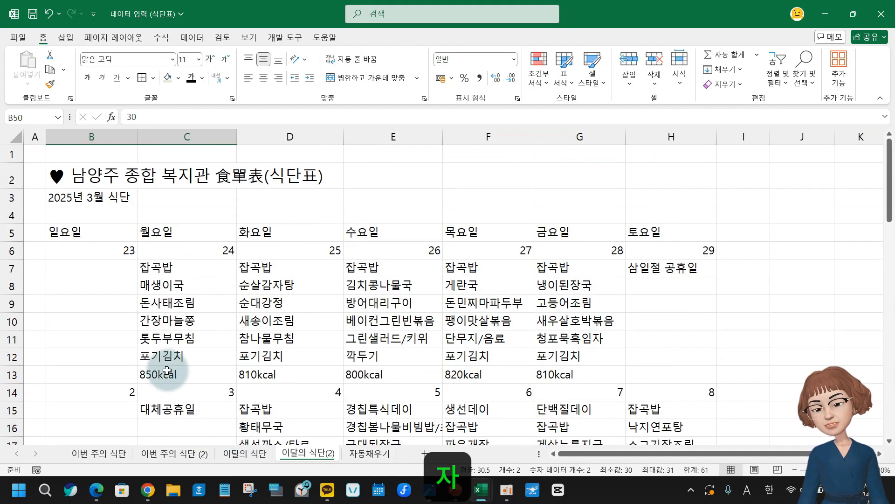
left_click(63, 232)
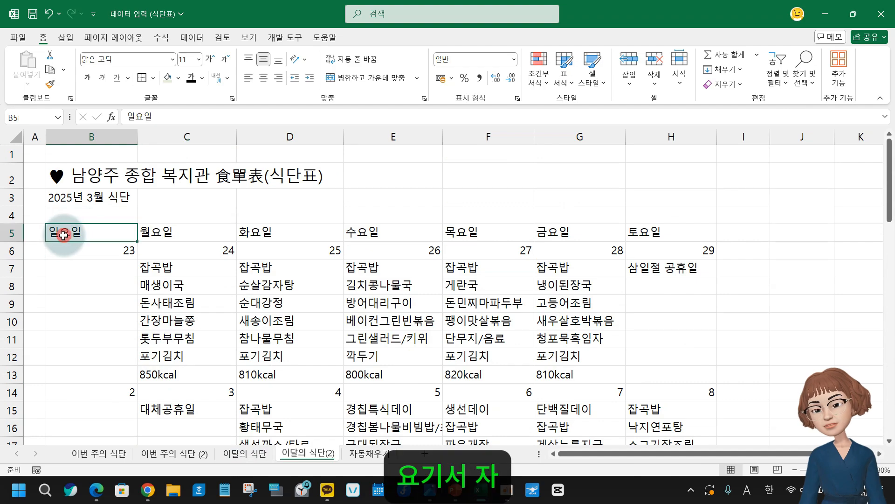
left_click_drag(60, 176, 663, 178)
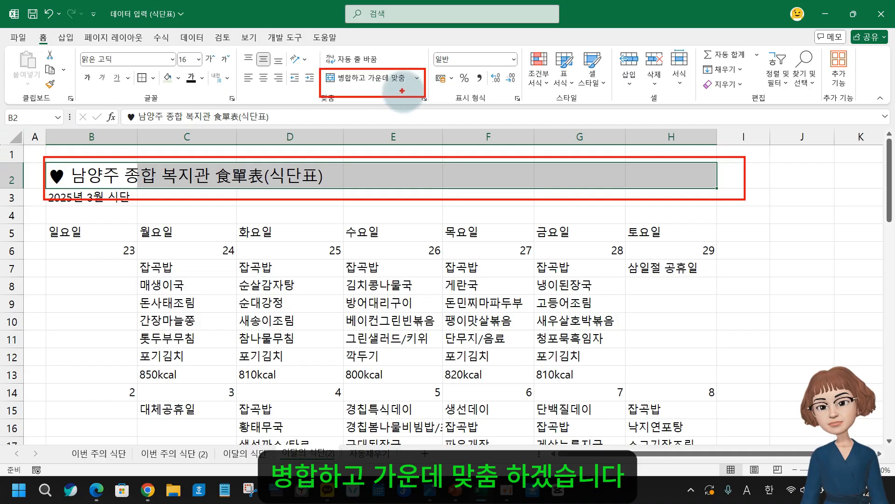
left_click(355, 78)
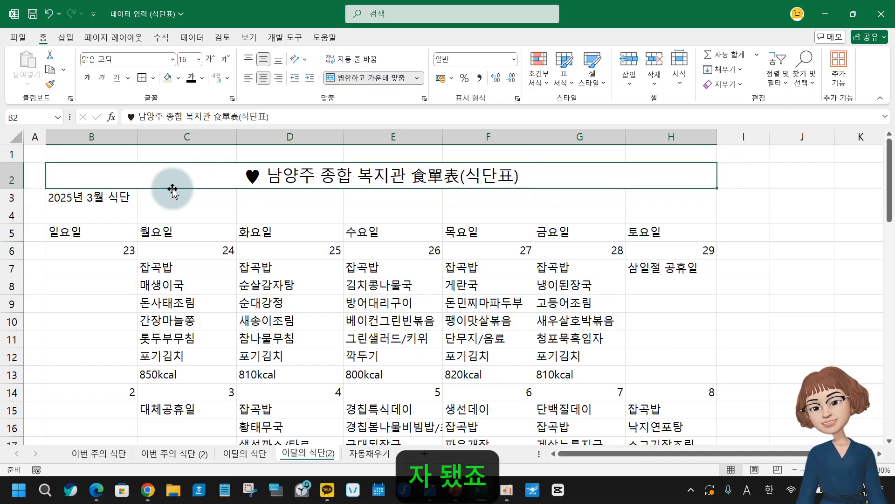
left_click_drag(70, 196, 650, 194)
left_click(354, 78)
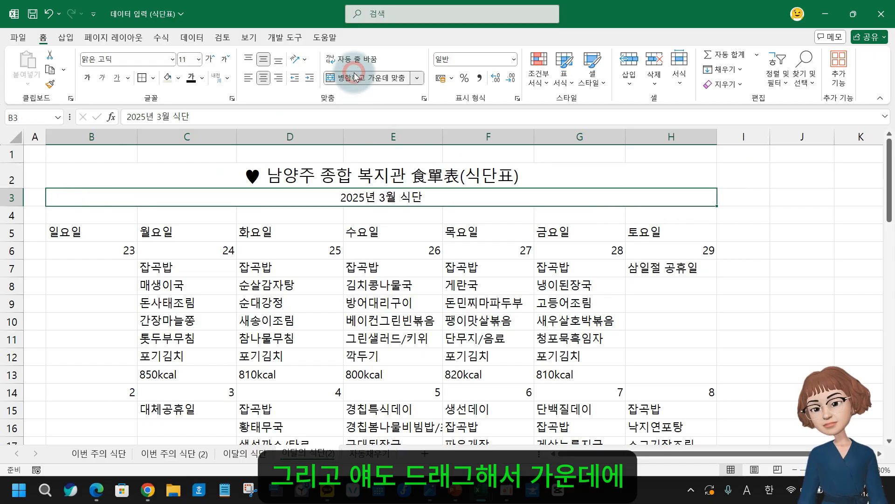
Replace the heart symbol in front of the menu title in B2 with the Korean consonant ㅁ
left_click(264, 173)
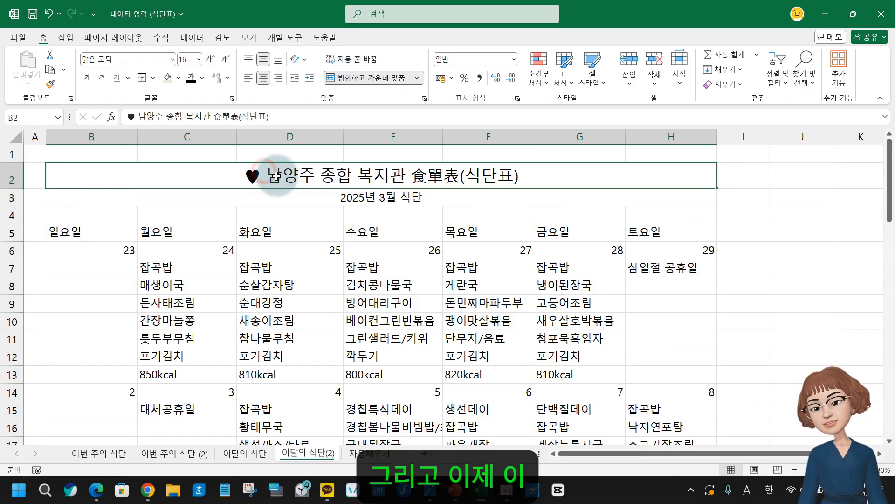
left_click(133, 116)
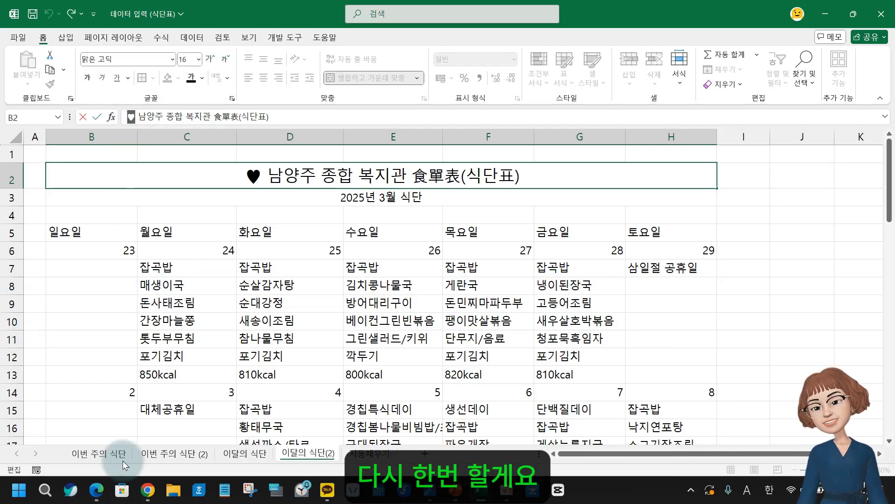
type("a")
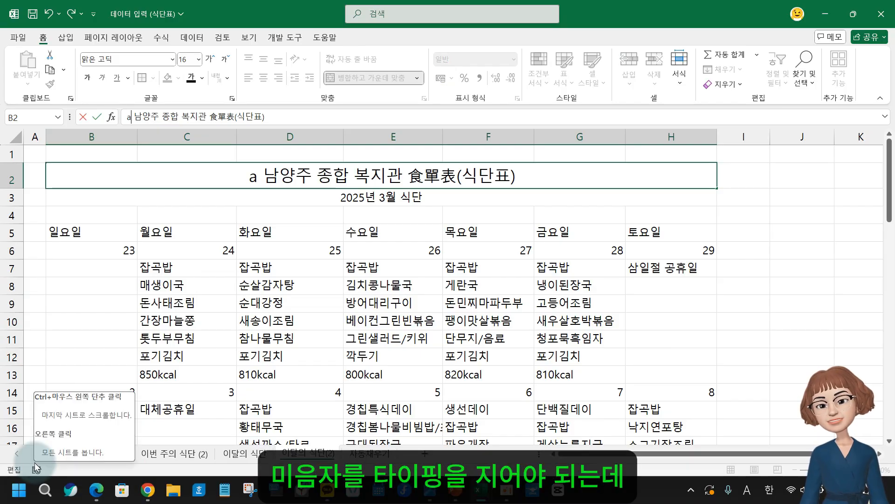
key("BackSpace")
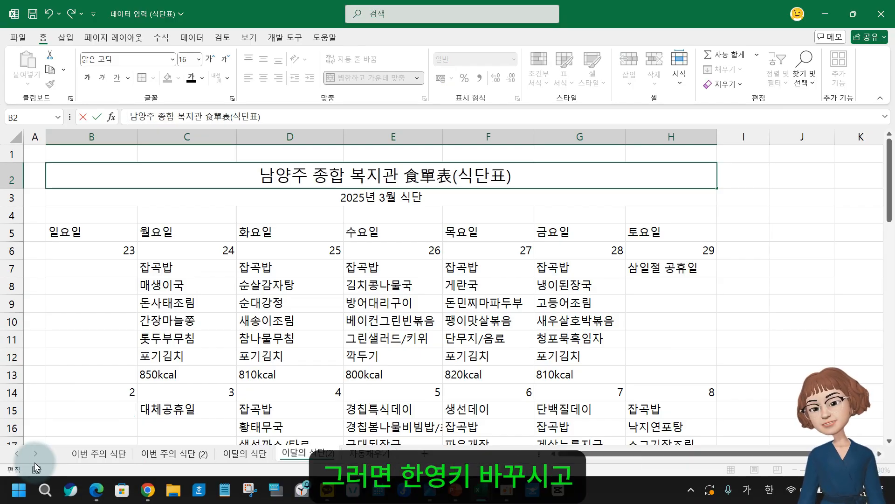
type("ㅁ")
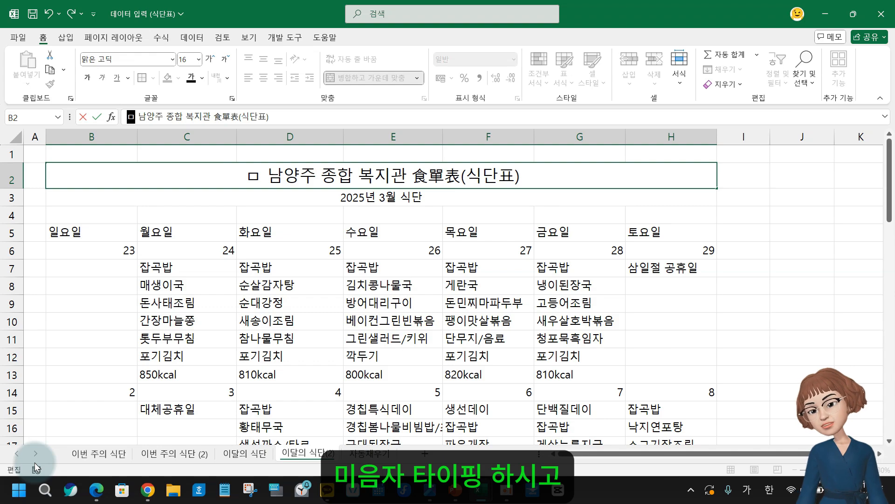
key("Hangul_Hanja")
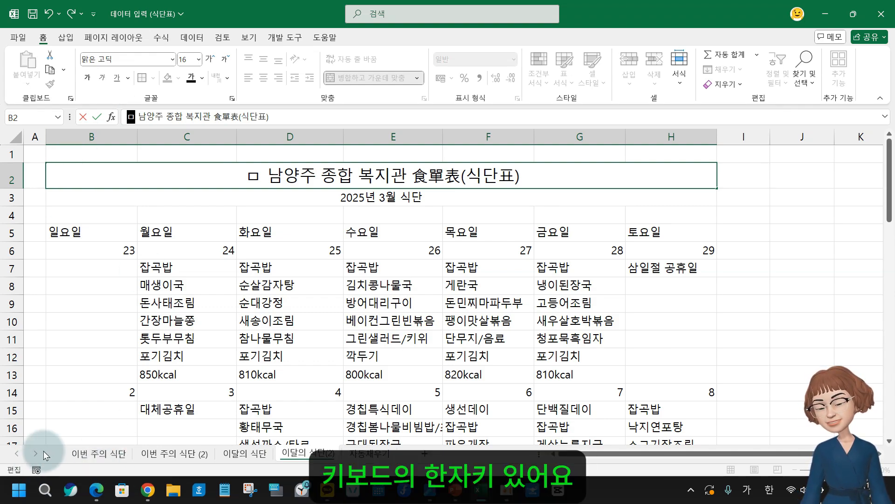
key("Hangul_Hanja")
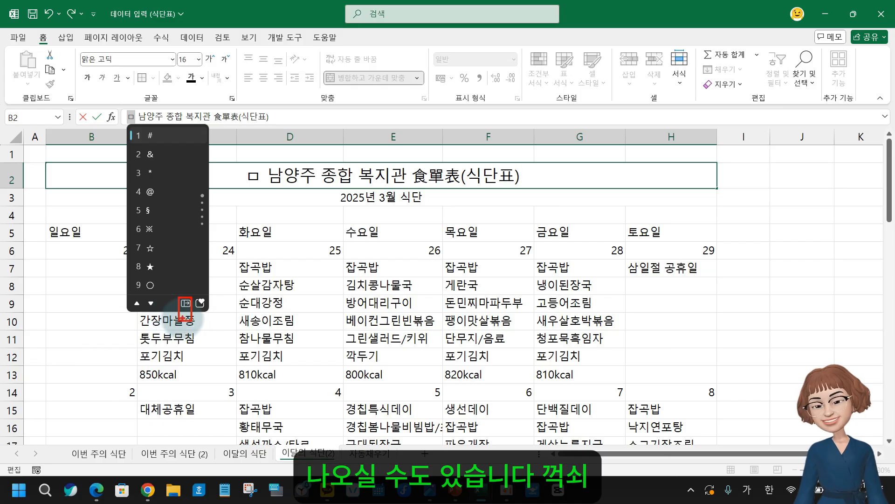
key("Escape")
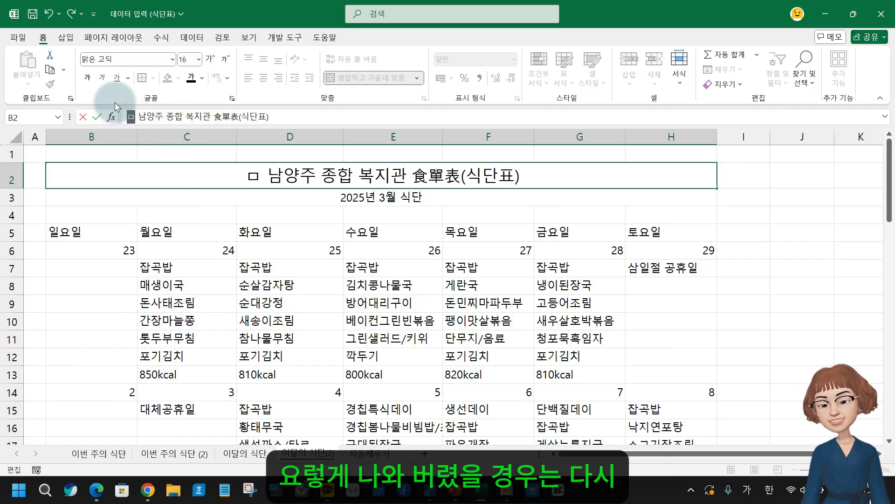
key("BackSpace")
type("ㅁ")
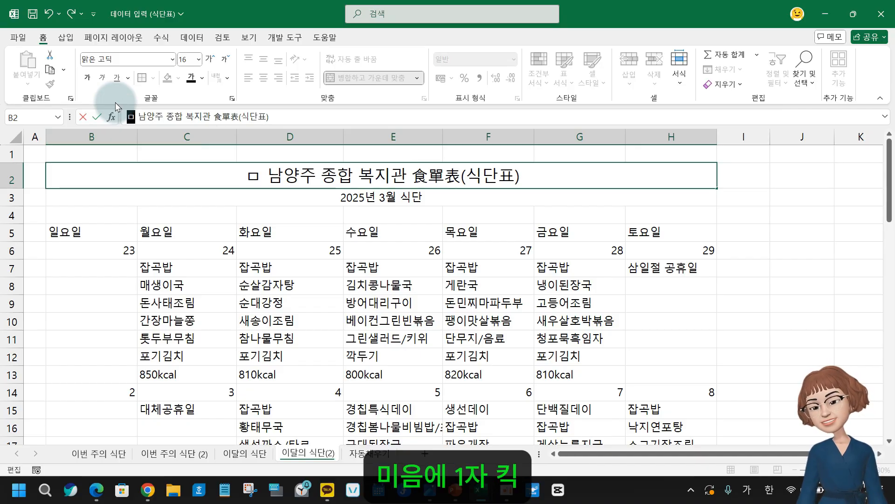
Convert the ㅁ in front of the title into a ♥ using the expanded special-character list
key("Hangul_Hanja")
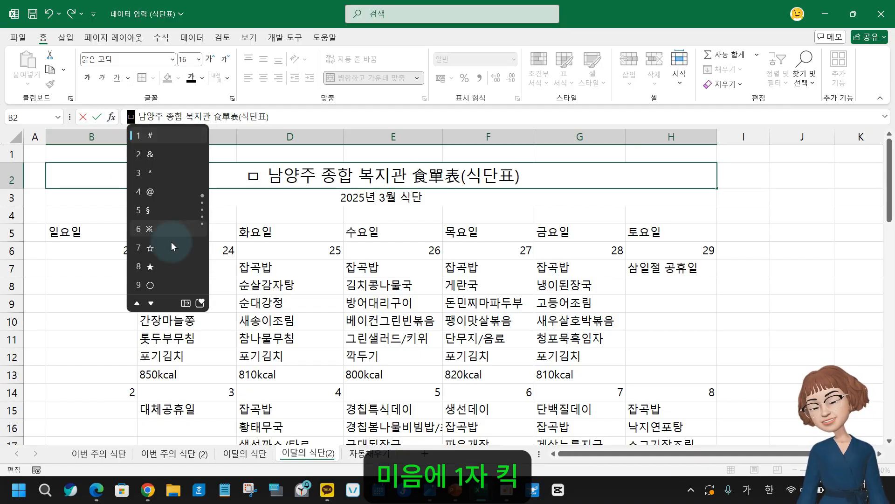
left_click(185, 303)
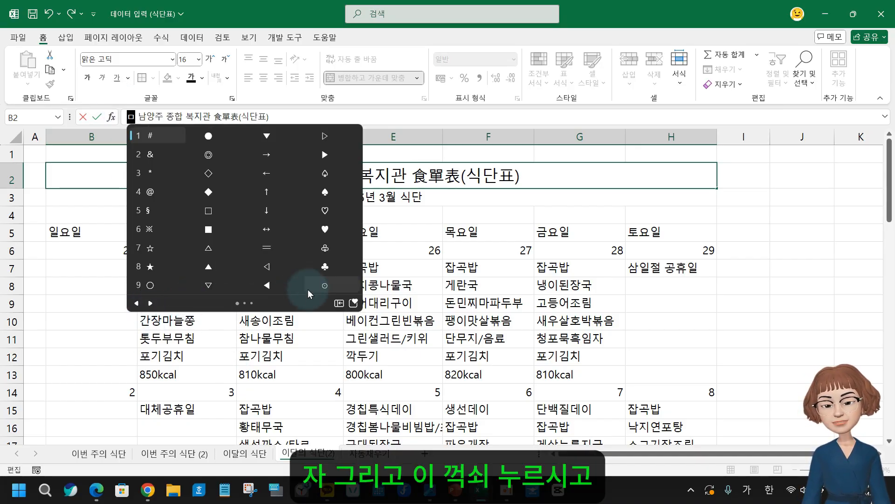
left_click(325, 229)
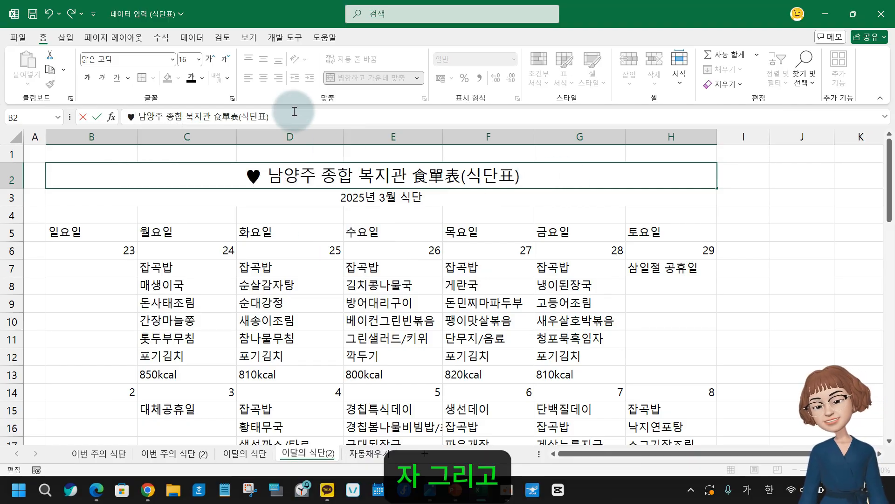
Insert the White Heart Suit symbol ♡ from the 기타 기호 subset at the end of the title in B2
left_click(533, 172)
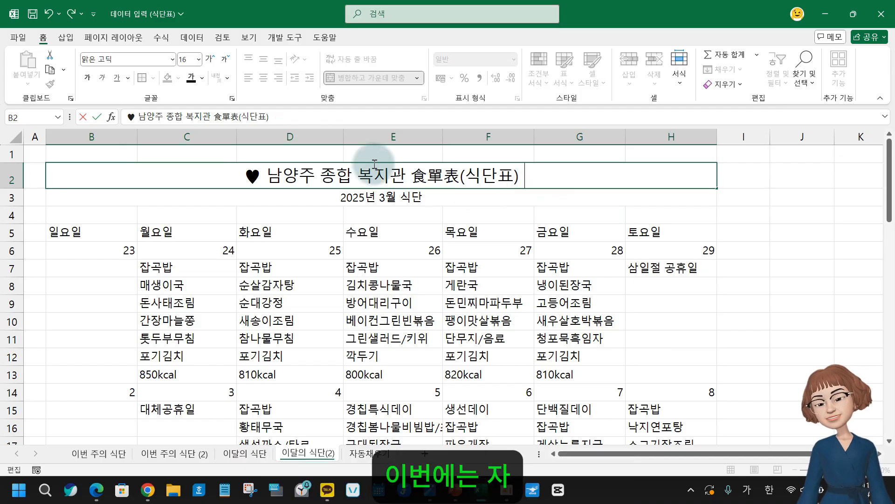
left_click(66, 38)
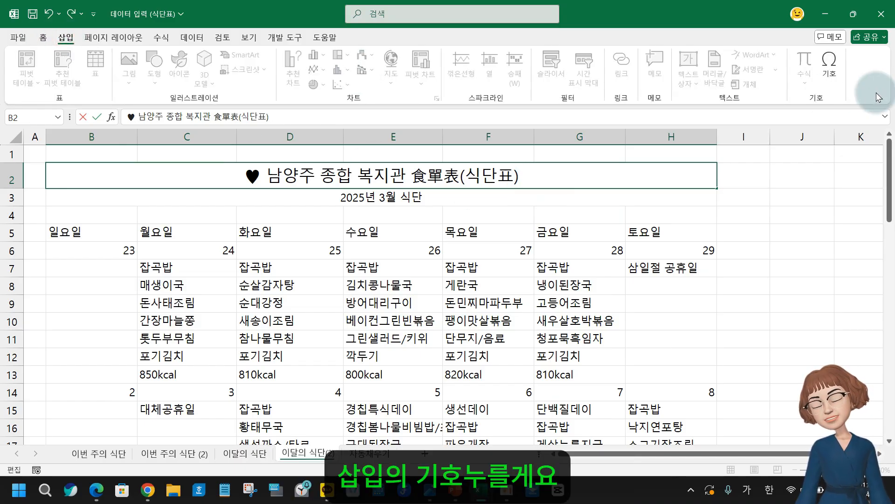
left_click(831, 70)
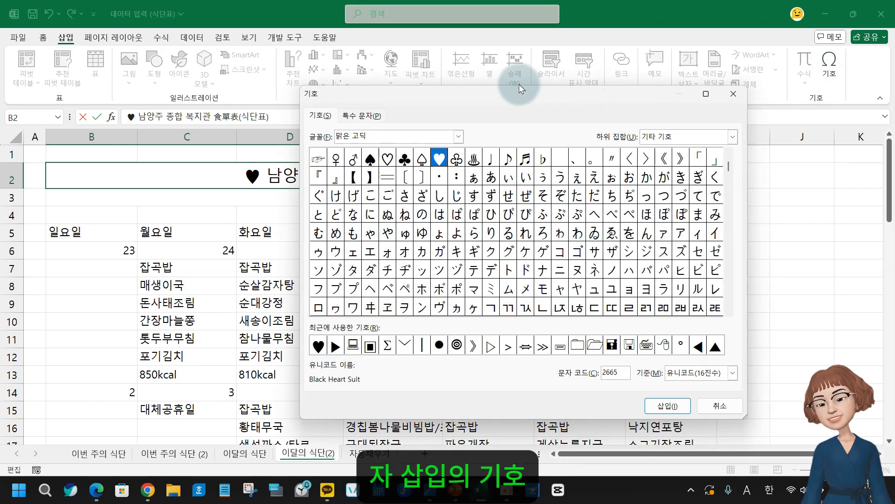
left_click_drag(507, 94, 588, 115)
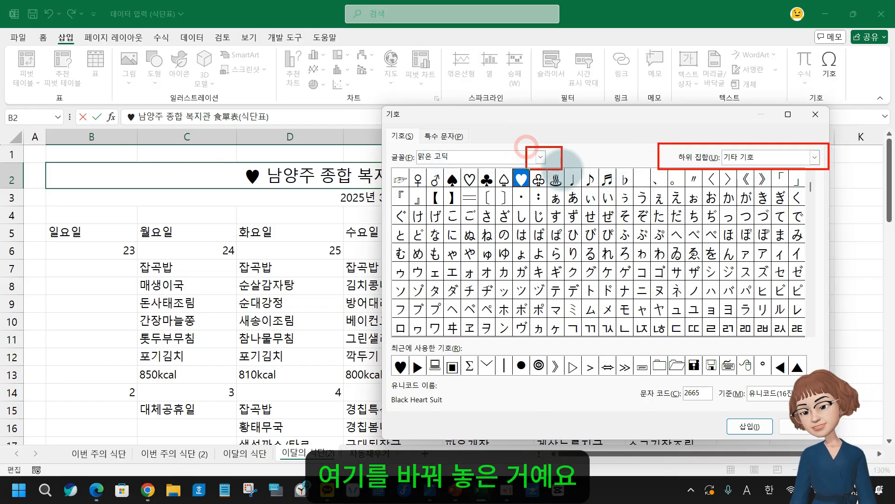
left_click(821, 156)
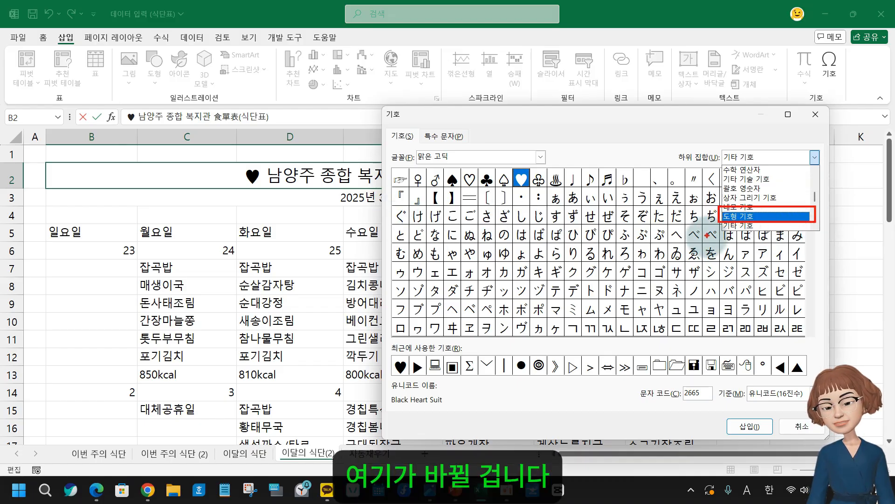
left_click(755, 216)
left_click(811, 156)
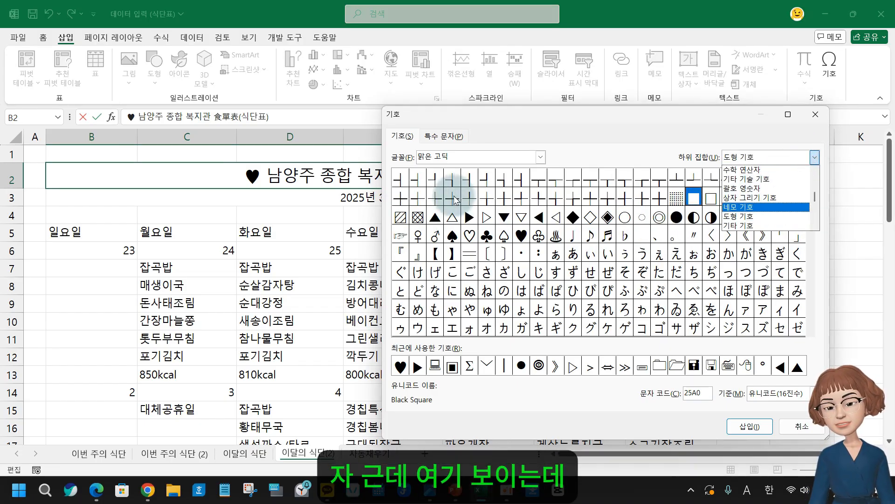
left_click(748, 218)
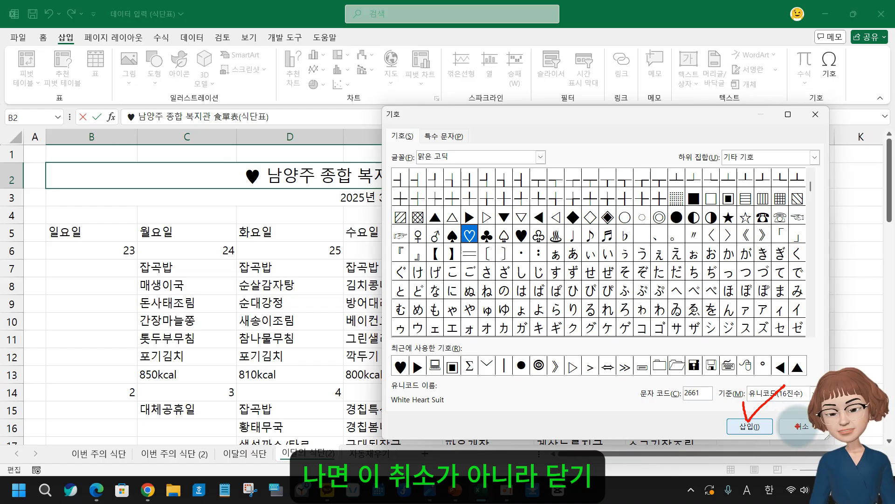
left_click(752, 426)
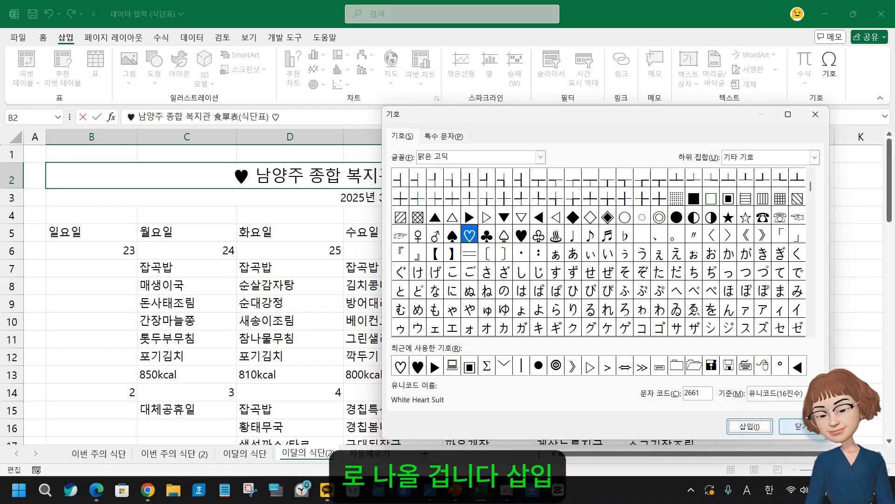
left_click(799, 428)
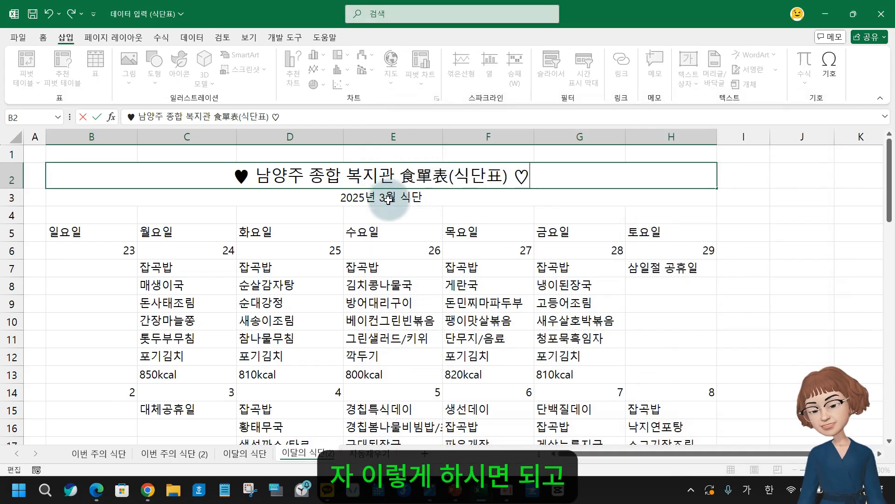
Replace 食單表(식단표) in the B2 title with the plain word 식단표
left_click_drag(400, 177, 509, 177)
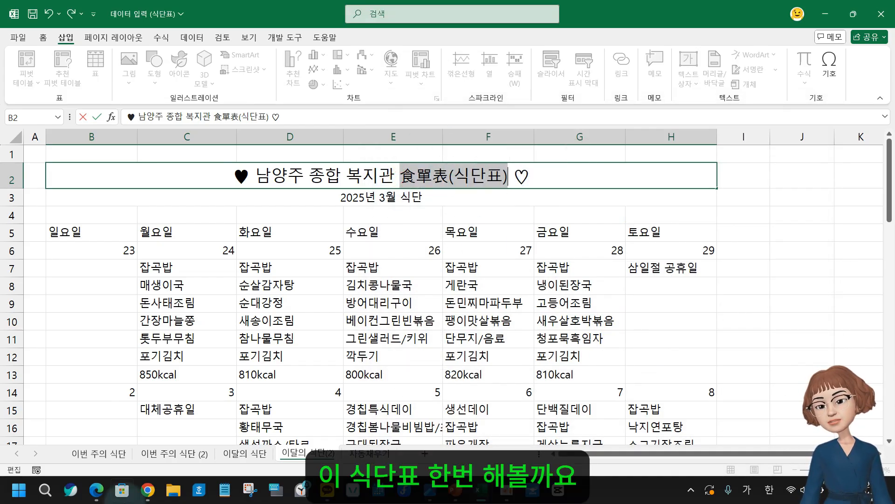
type("단표")
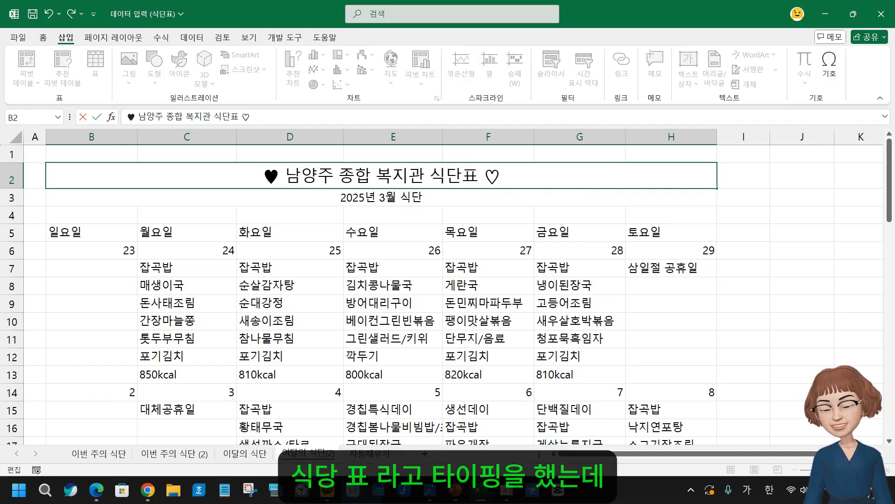
left_click(433, 186)
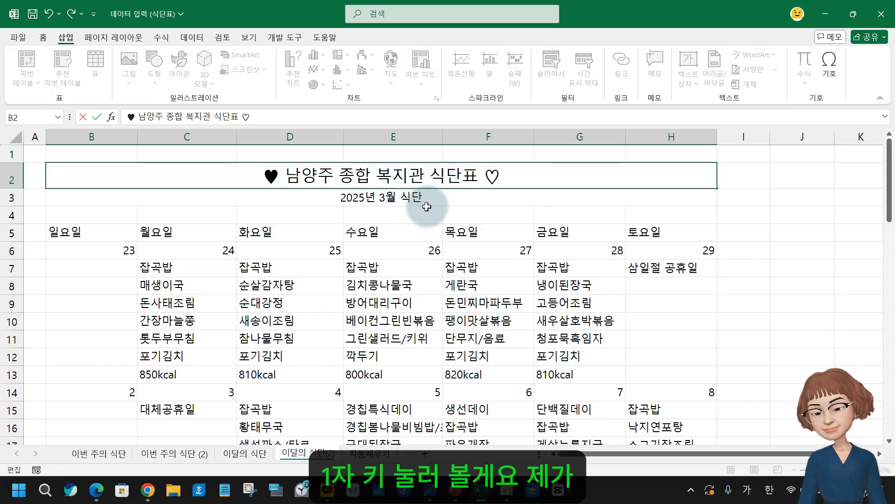
key("Hangul_Hanja")
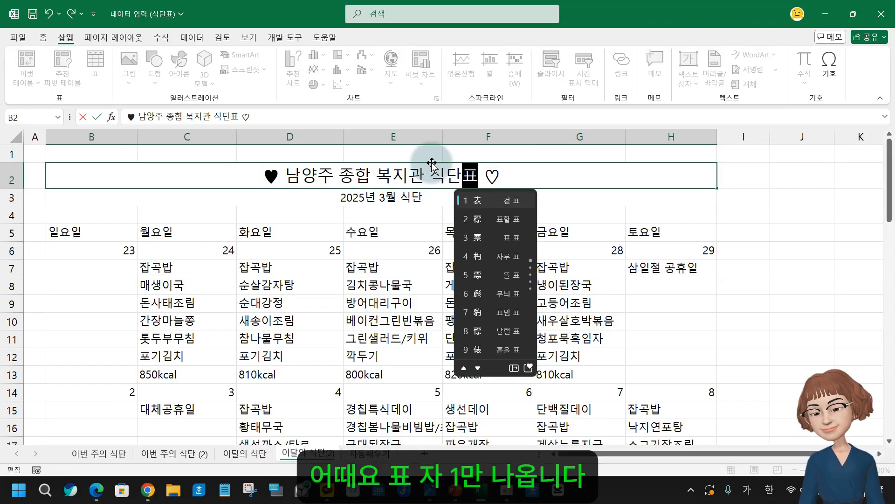
left_click(476, 176)
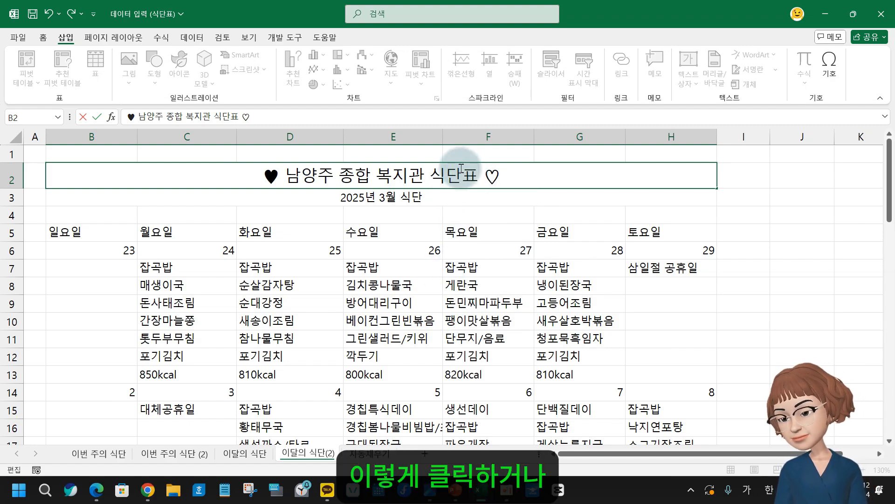
Check the Hanja conversion offered for 식단표 with the cursor between its syllables, without converting it
left_click(458, 173)
key("Hangul_Hanja")
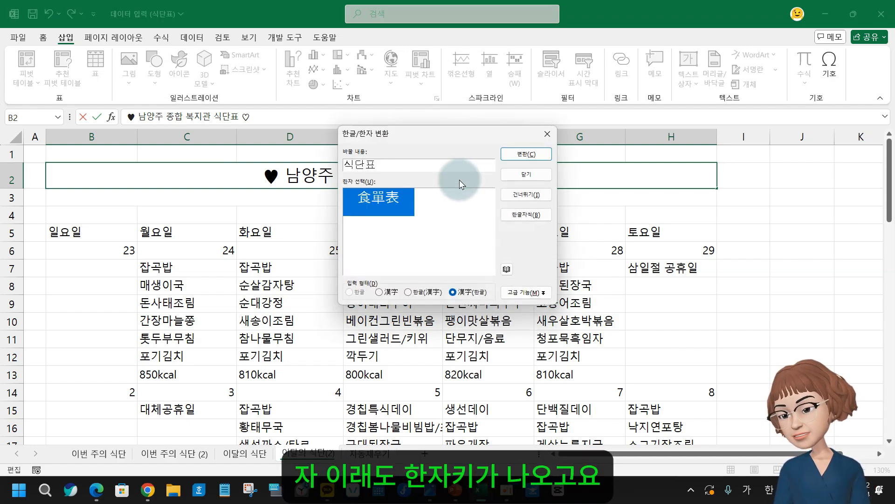
left_click(546, 136)
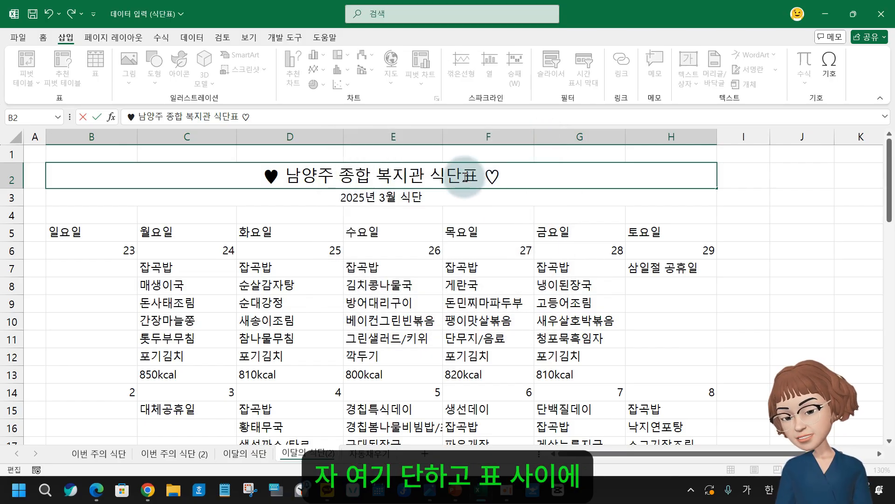
key("Hangul_Hanja")
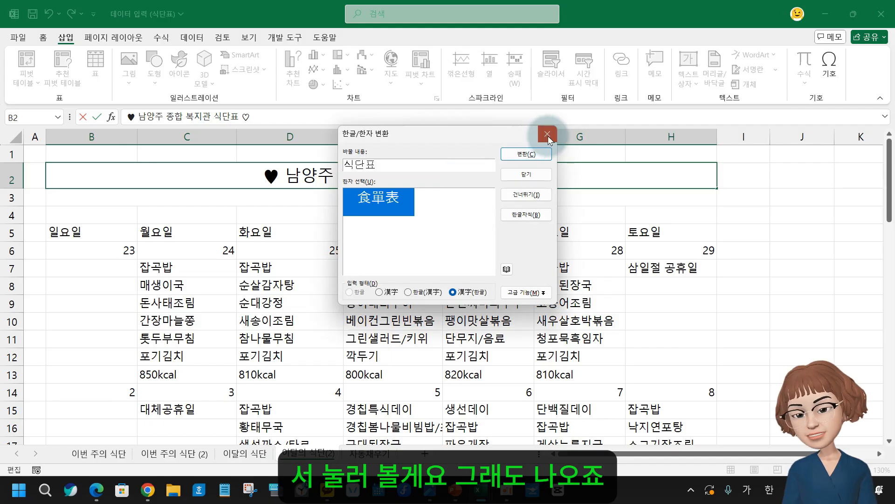
left_click(548, 134)
left_click(445, 174)
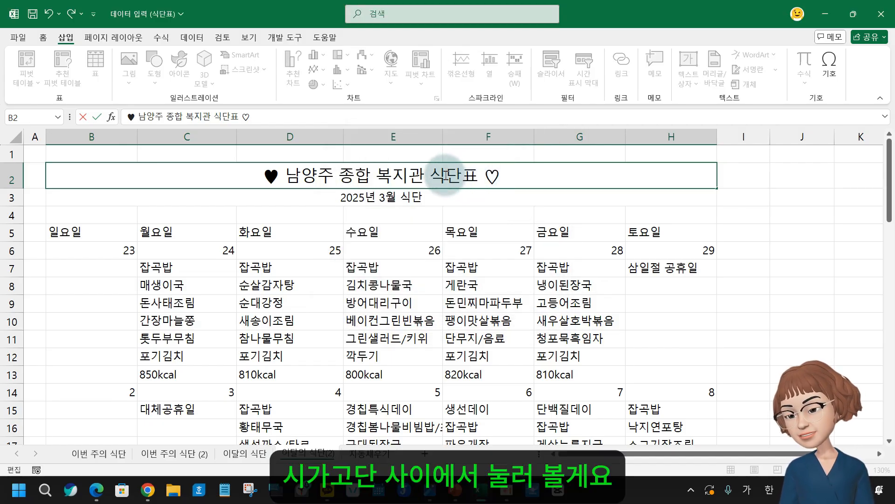
key("Hangul_Hanja")
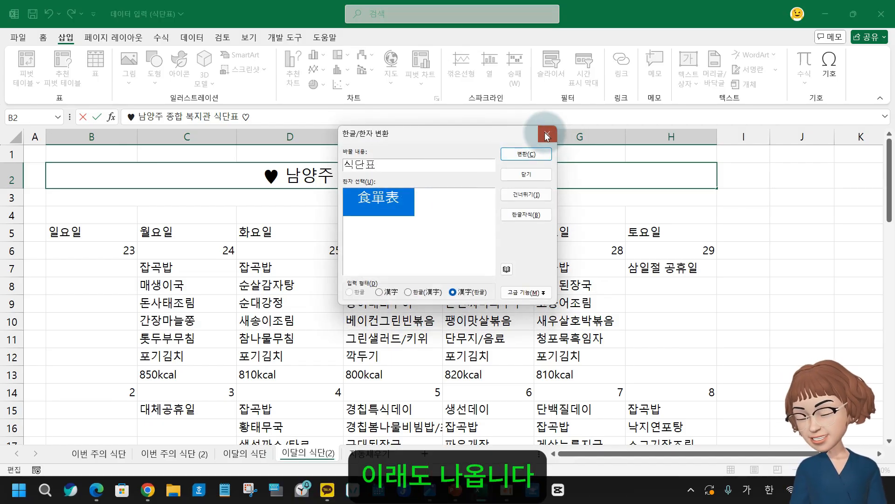
left_click(547, 136)
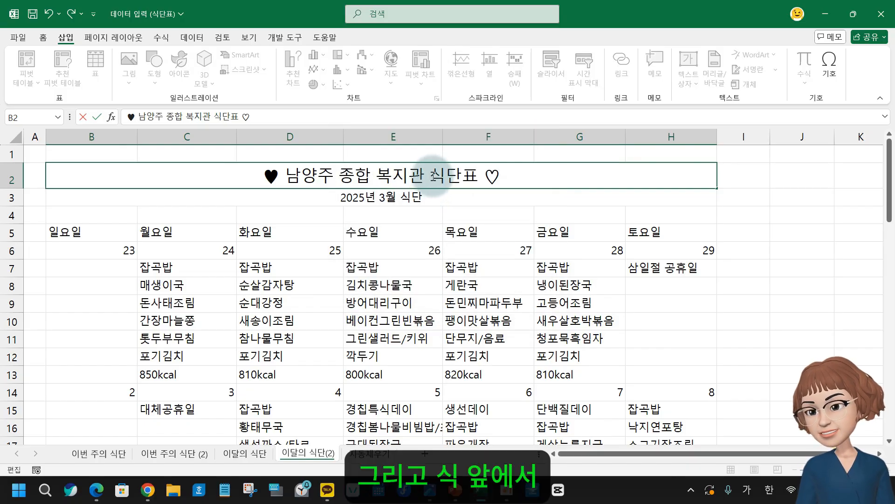
Convert 식단표 in the title to Hanja with Hangul in parentheses, 食單表(식단표), and undo the conversion
left_click(434, 175)
key("Hangul_Hanja")
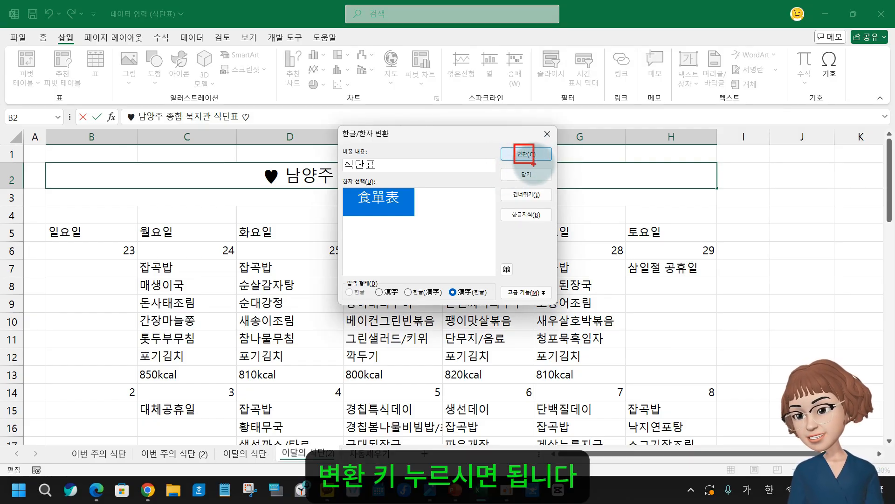
left_click(525, 154)
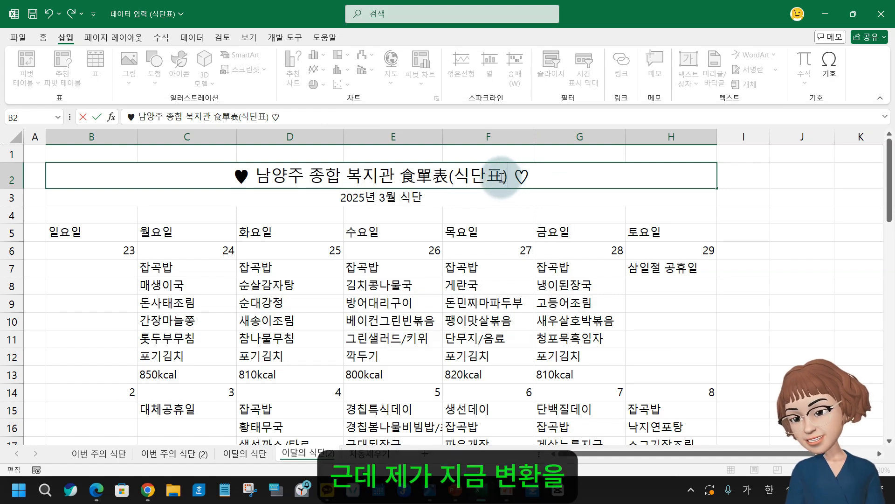
key("ctrl+z")
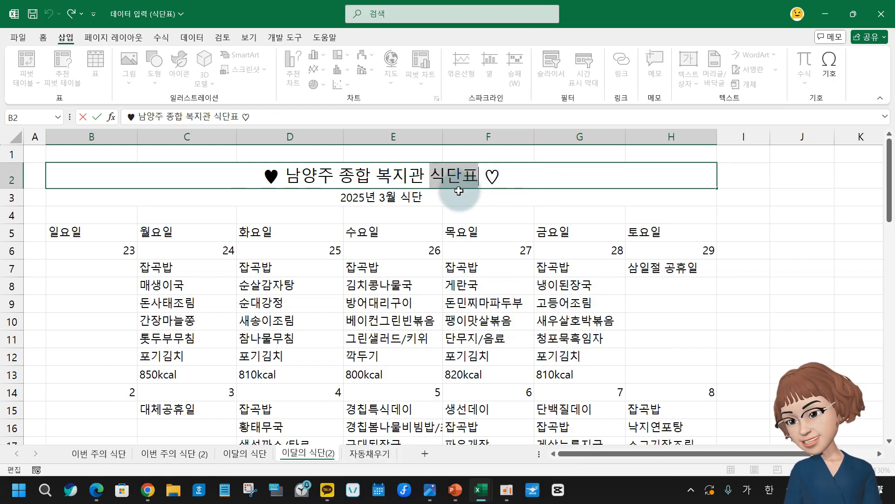
Convert 식단표 in the B2 title to Hangul followed by Hanja in parentheses, 식단표(食單表), and finish editing the cell
key("Hangul_Hanja")
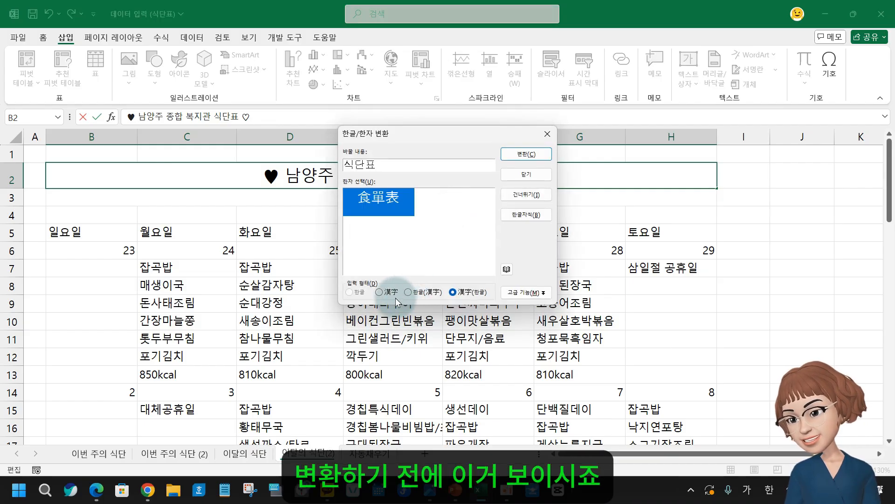
left_click_drag(340, 283, 499, 304)
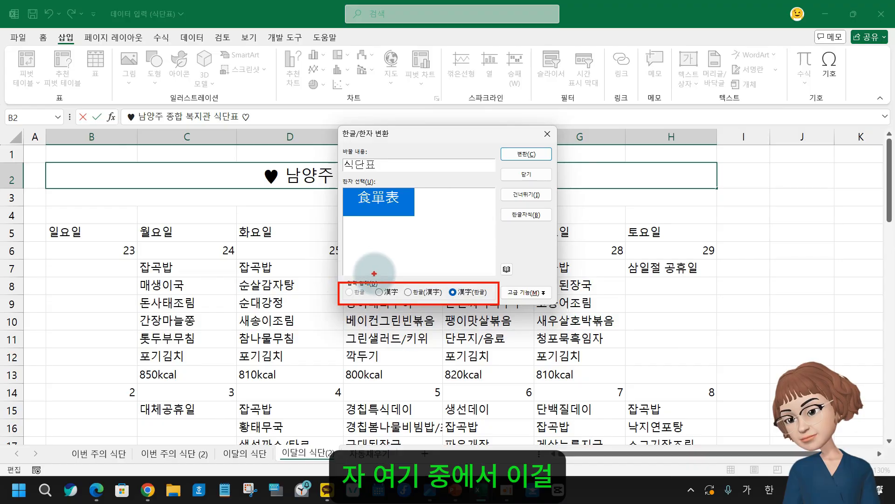
mouse_move(374, 274)
left_mouse_down()
mouse_move(383, 286)
mouse_move(410, 270)
mouse_move(452, 267)
left_mouse_up()
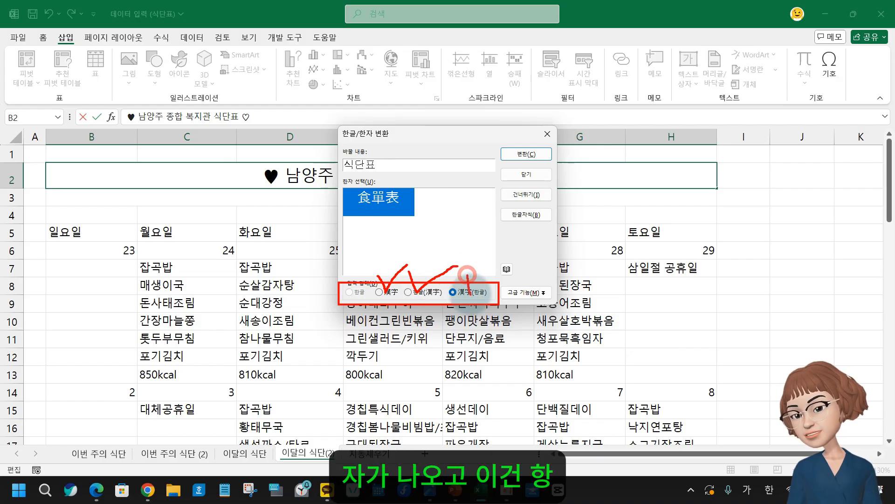
left_click_drag(489, 282, 497, 278)
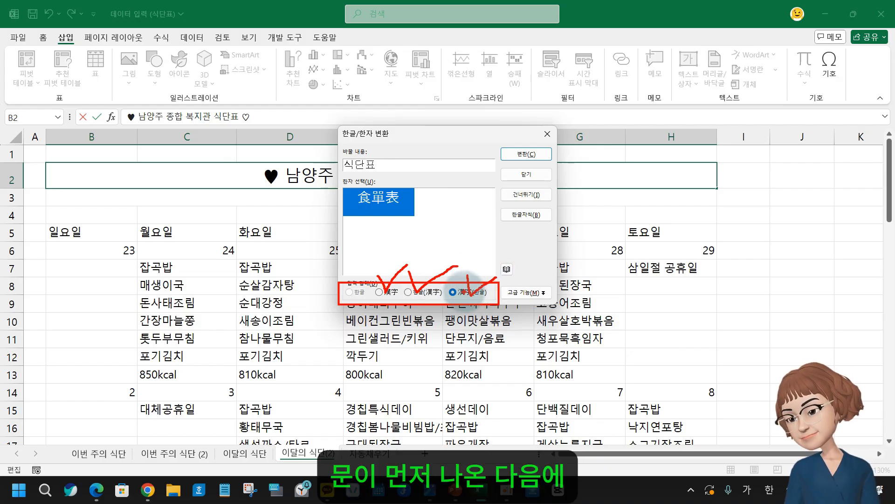
key("Escape")
left_click(410, 292)
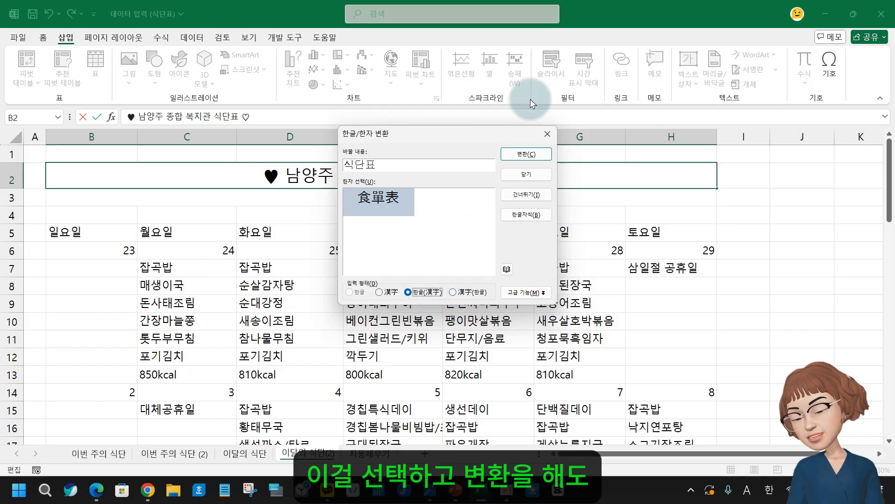
left_click(520, 155)
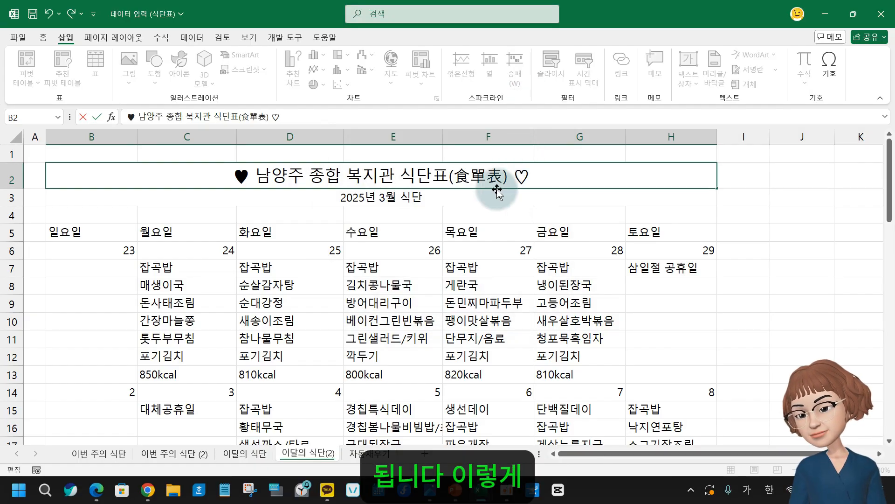
left_click(433, 177)
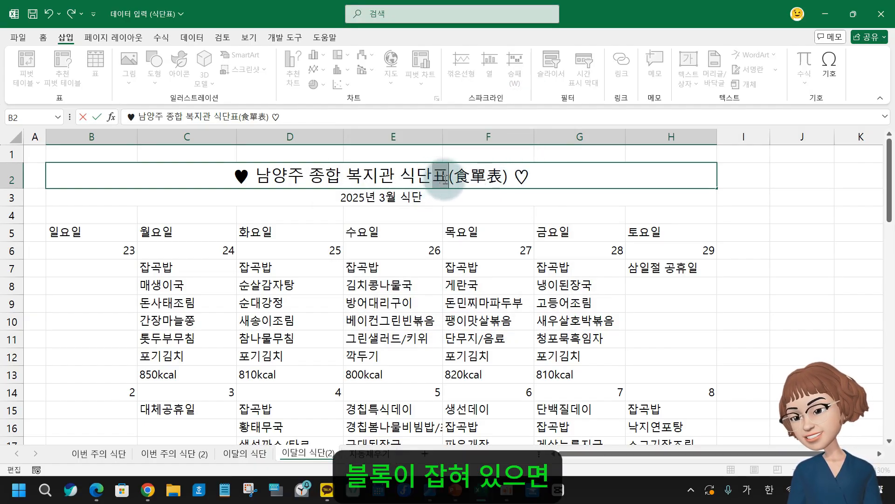
left_click(493, 179)
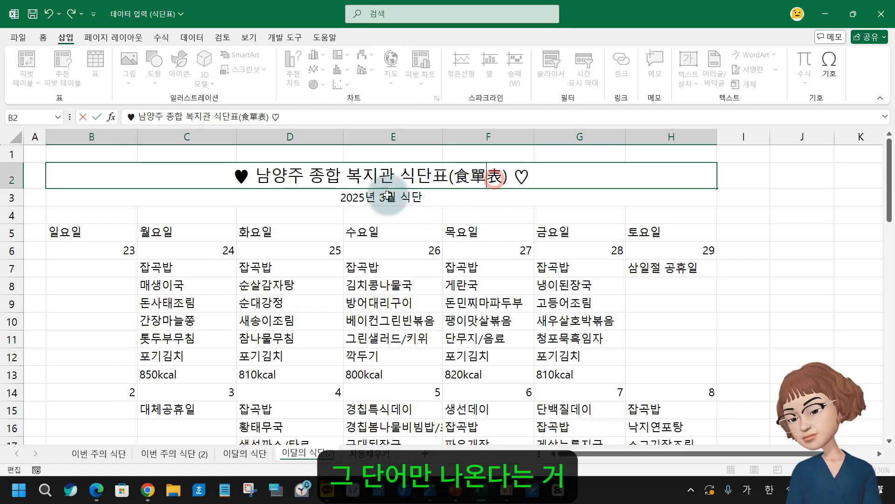
left_click(326, 200)
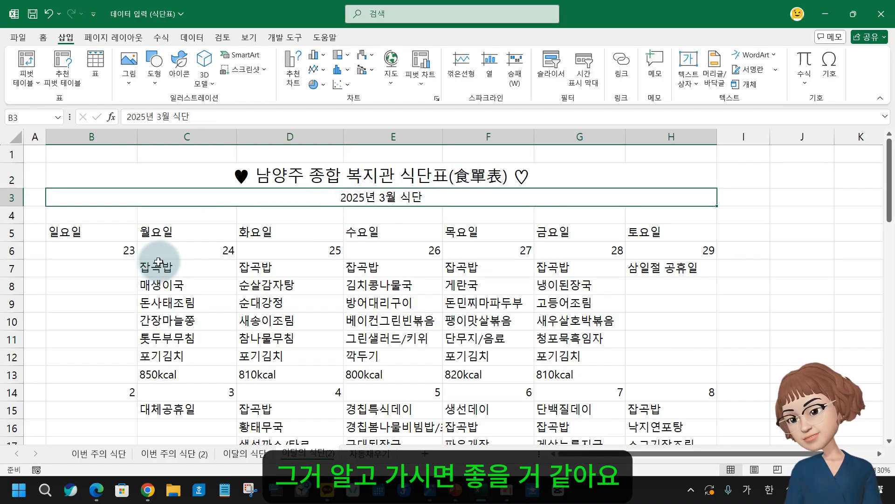
Try the lightest green theme fill on the 월요일 header cell C5, and undo it
left_click(142, 338)
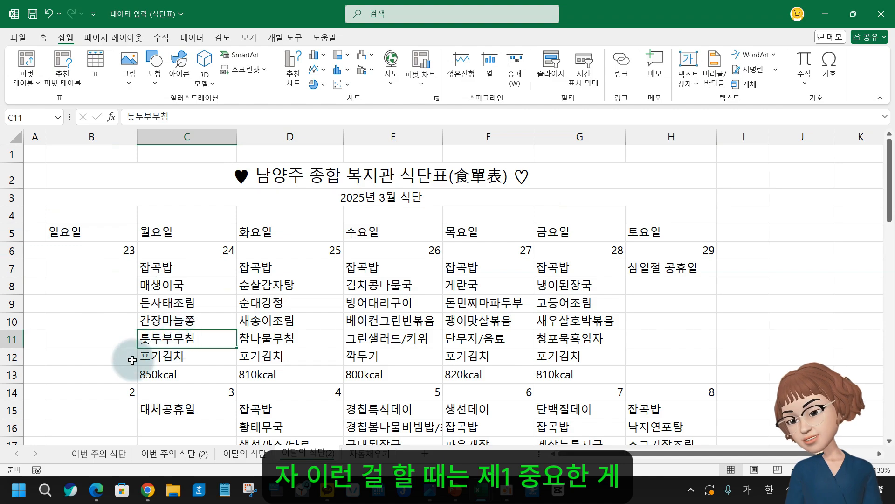
left_click(84, 231)
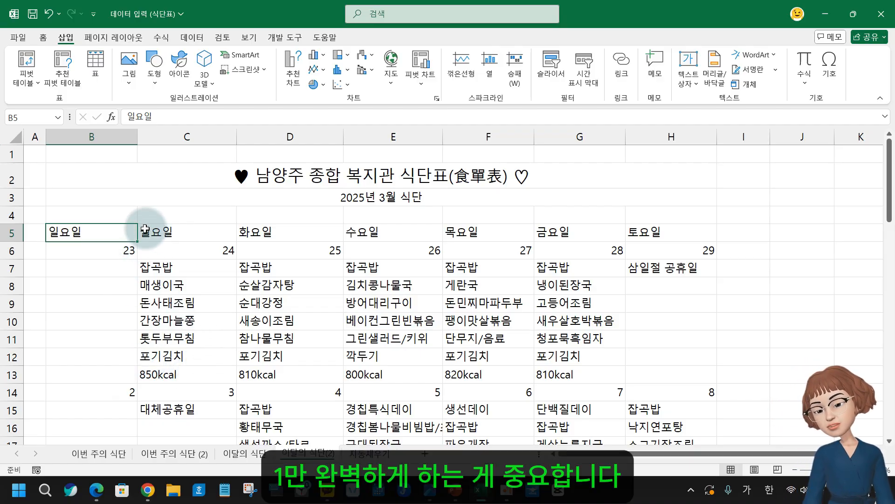
left_click(183, 234)
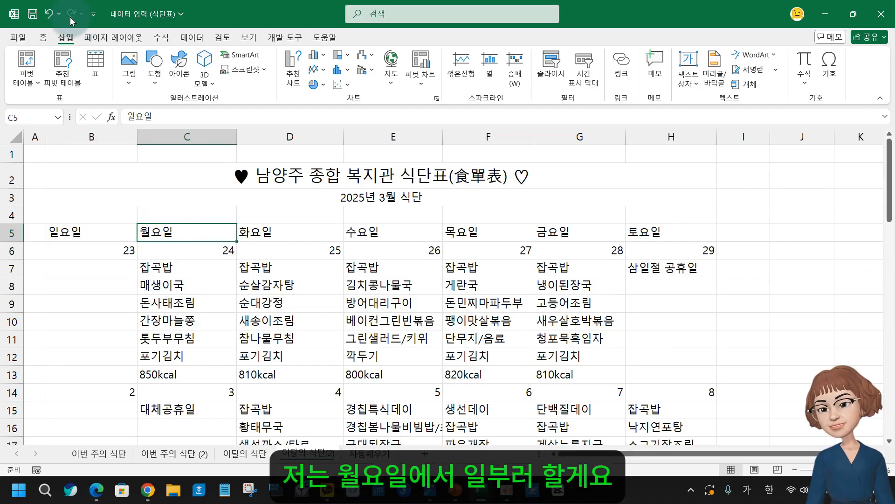
left_click(44, 39)
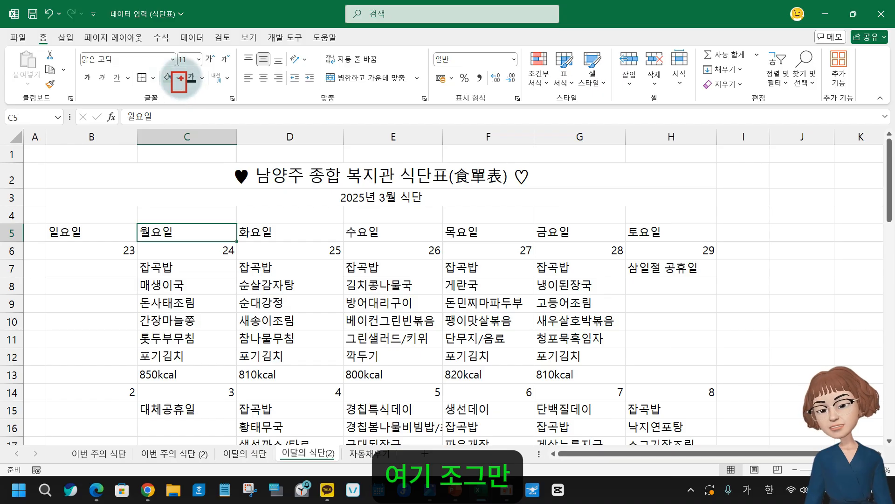
left_click(179, 80)
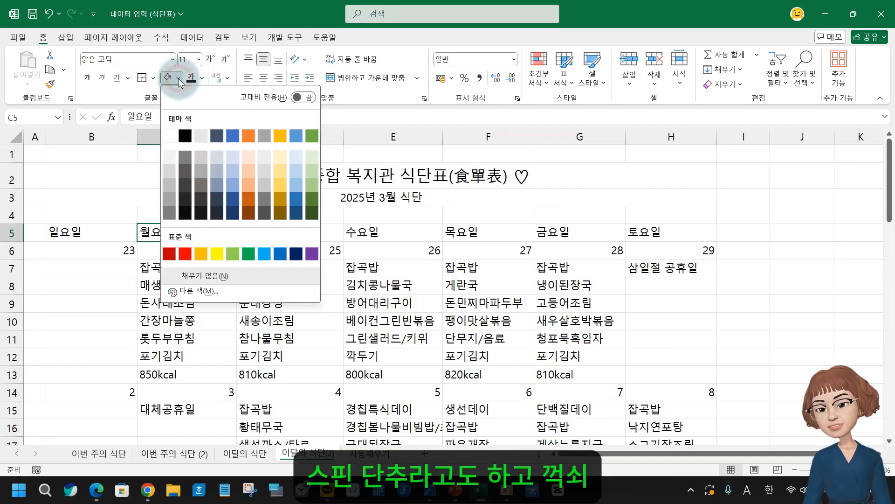
left_click(315, 158)
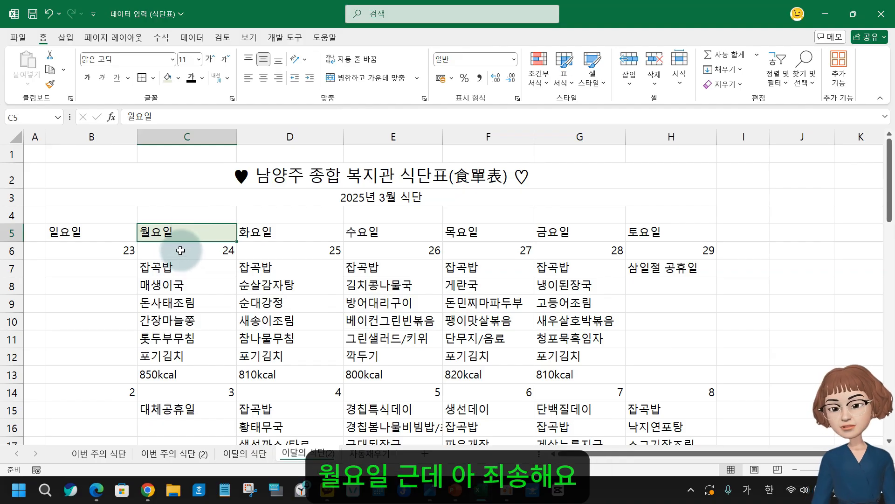
key("ctrl+z")
Select the contiguous menu data block around the 일요일 header in B5, and clear the selection
left_click(96, 231)
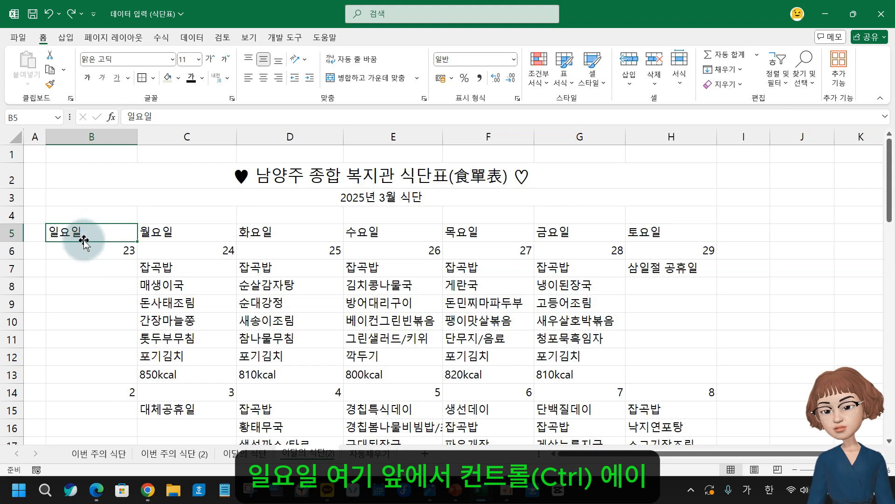
key("ctrl+a")
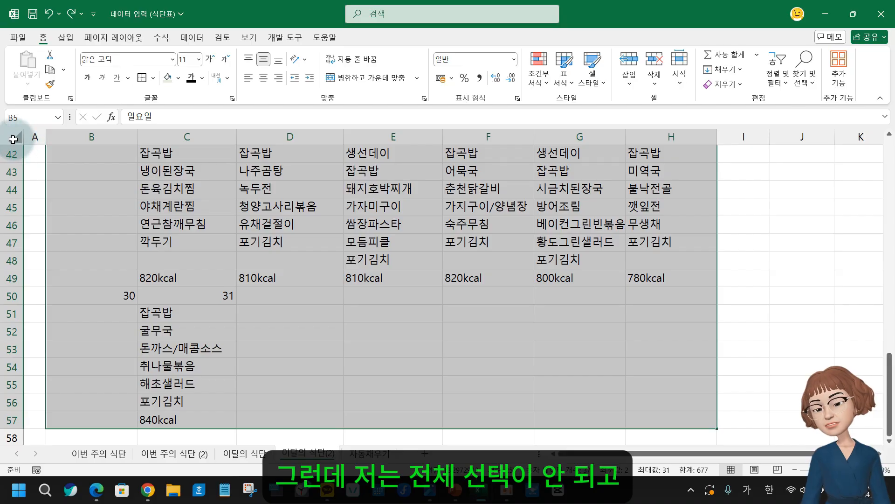
left_click(35, 154)
left_click_drag(145, 208, 126, 229)
scroll(196, 319, "up", 8)
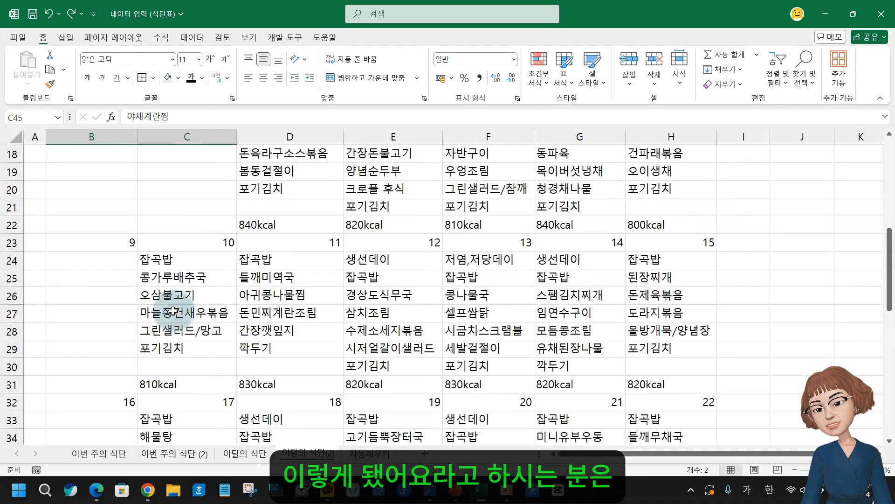
scroll(173, 310, "up", 6)
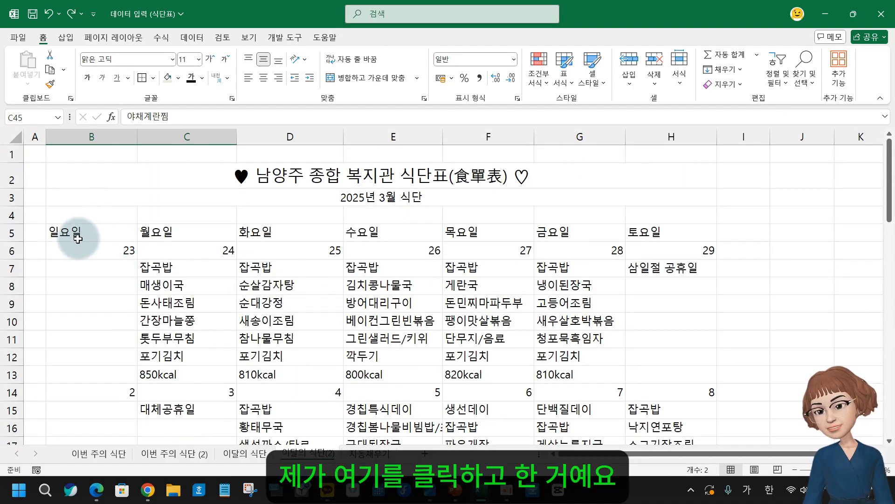
Try selecting all data from the blank cell A1, and select the entire sheet from the blank cell J5
left_click(78, 239)
left_click(37, 154)
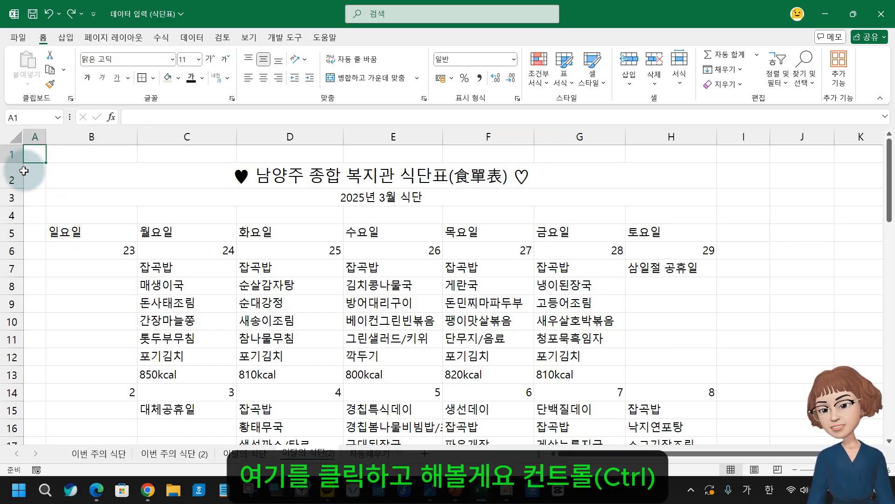
key("ctrl+a")
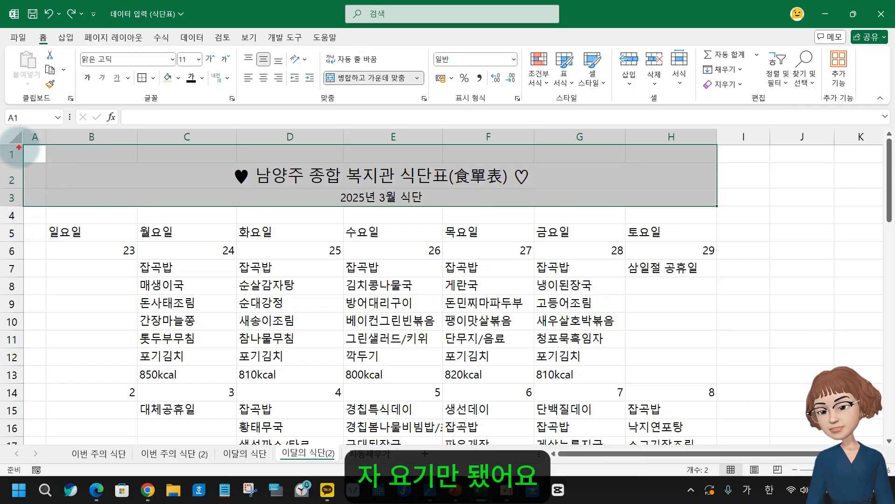
mouse_move(20, 146)
left_mouse_down()
mouse_move(703, 193)
mouse_move(720, 213)
left_mouse_up()
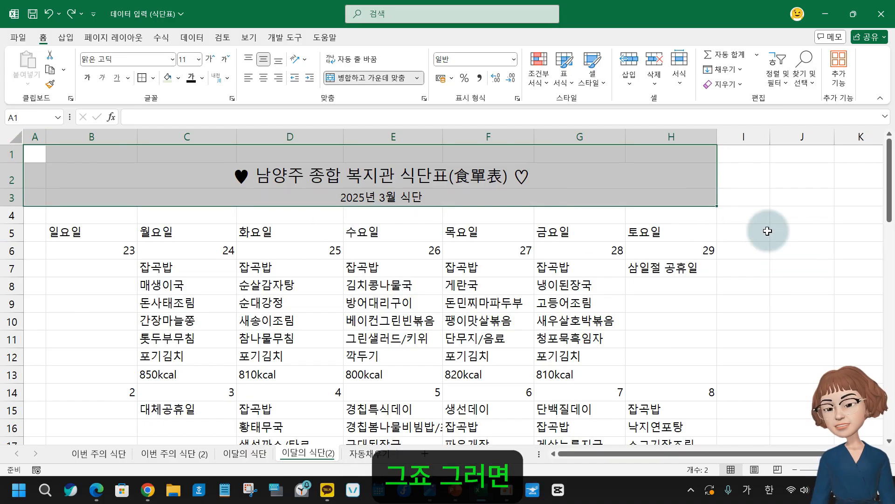
left_click(799, 235)
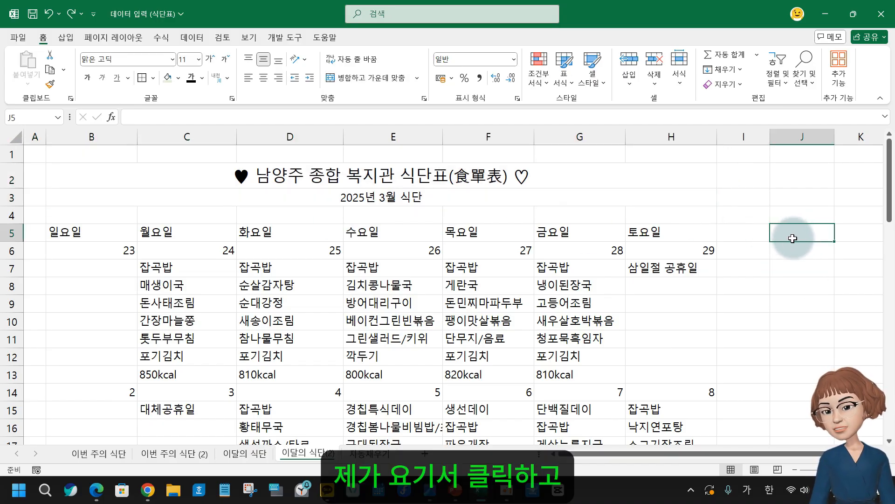
key("ctrl+a")
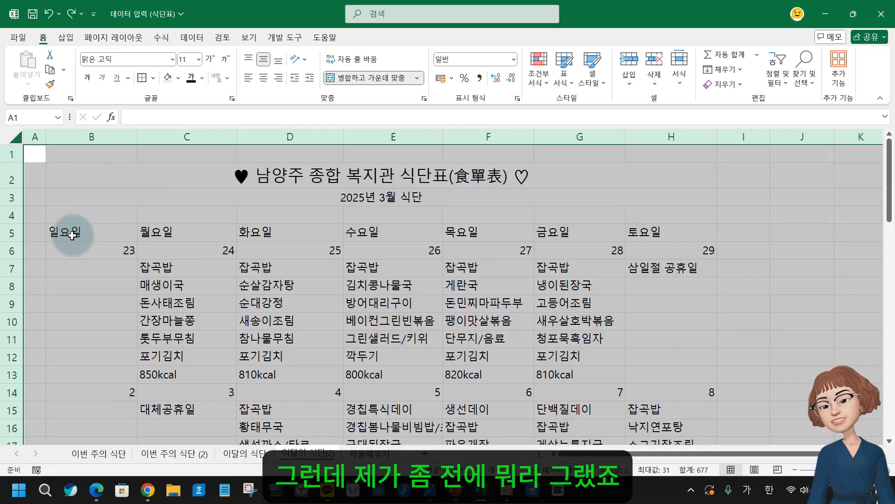
Select everything from the 일요일 header in B5 through the last used cell of the sheet
left_click(77, 232)
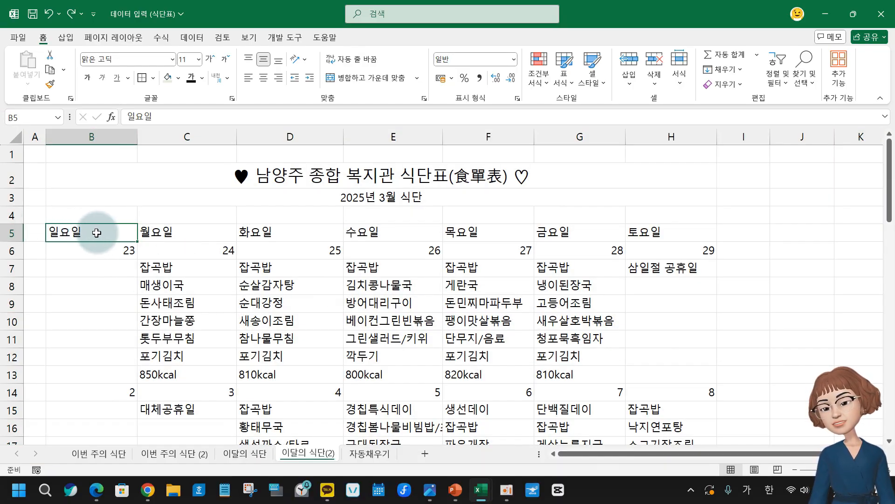
left_click(96, 233)
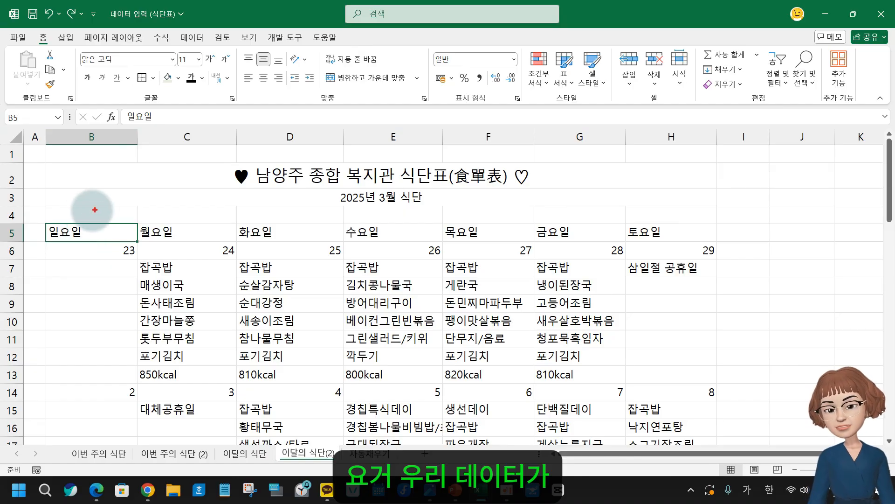
mouse_move(51, 205)
left_mouse_down()
mouse_move(521, 230)
mouse_move(682, 223)
left_mouse_up()
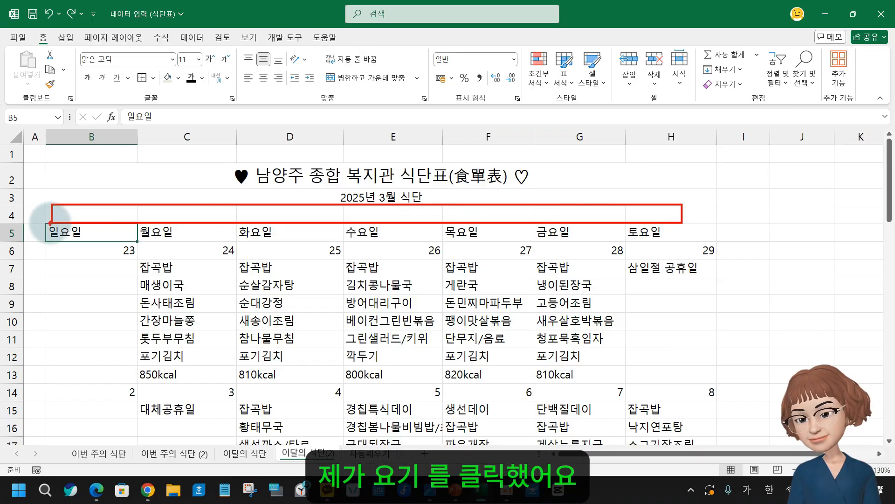
left_click_drag(49, 221, 140, 249)
left_click(87, 235)
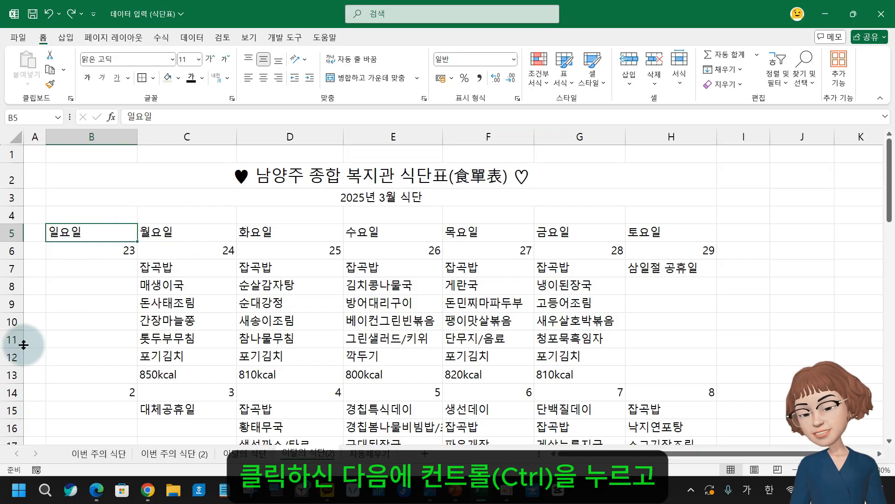
key("ctrl+shift+End")
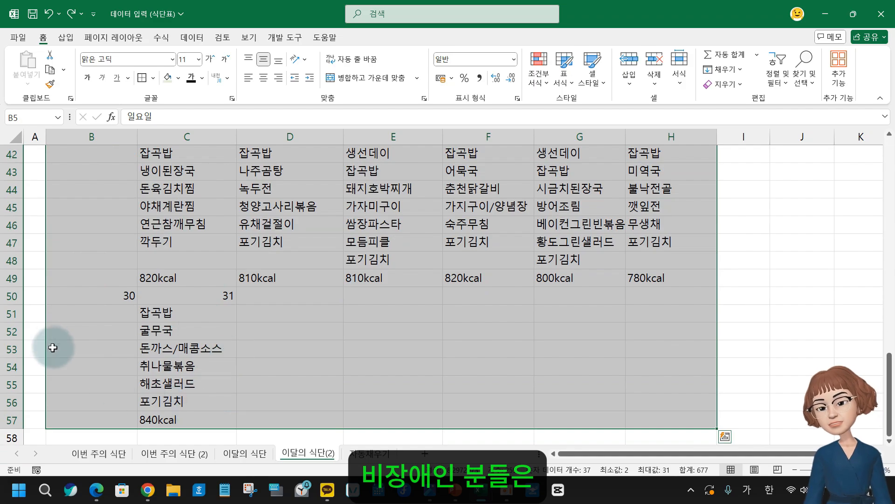
scroll(56, 346, "up", 12)
scroll(226, 372, "up", 2)
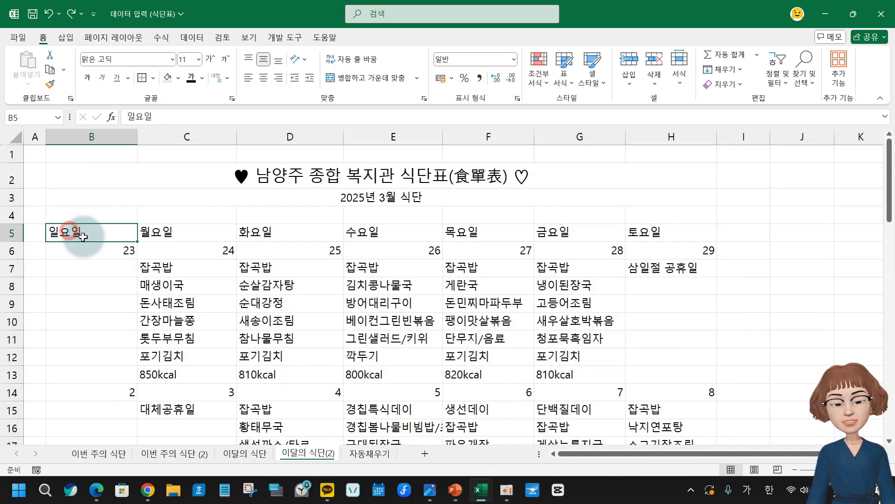
Reselect the menu table B5:H57, sweeping from the 일요일 header down to the last menu row
left_click(72, 232)
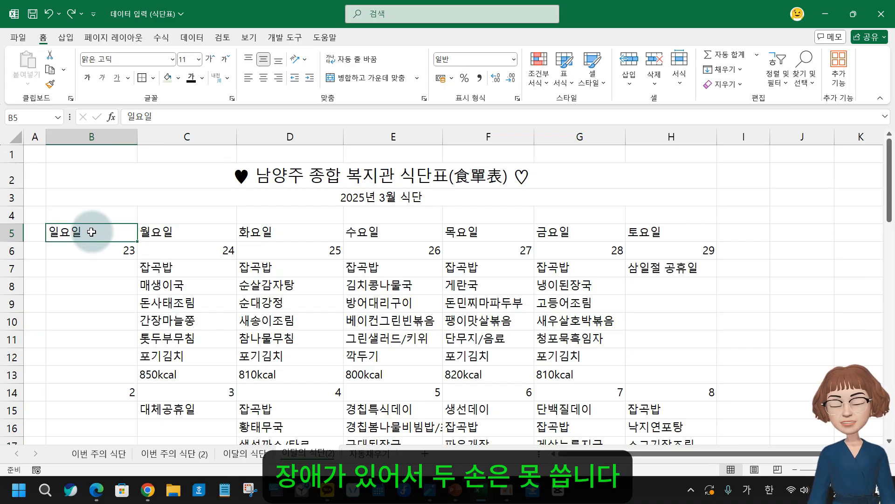
left_click_drag(91, 232, 635, 382)
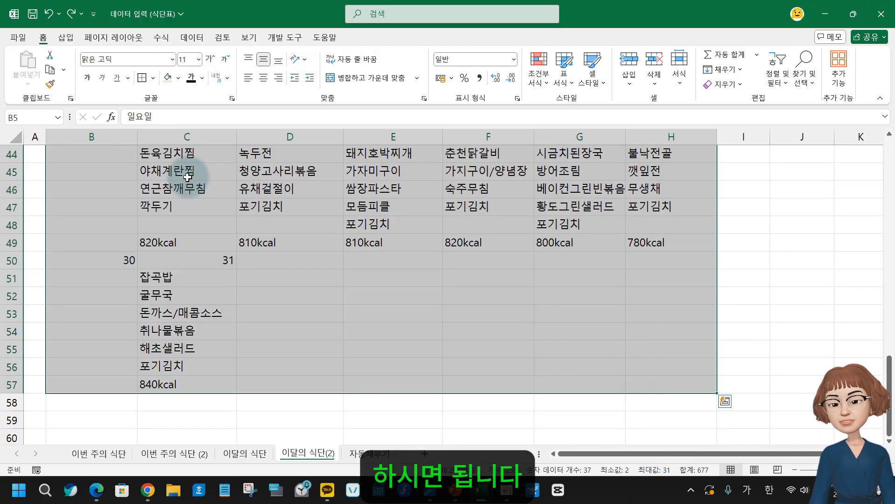
scroll(159, 262, "up", 9)
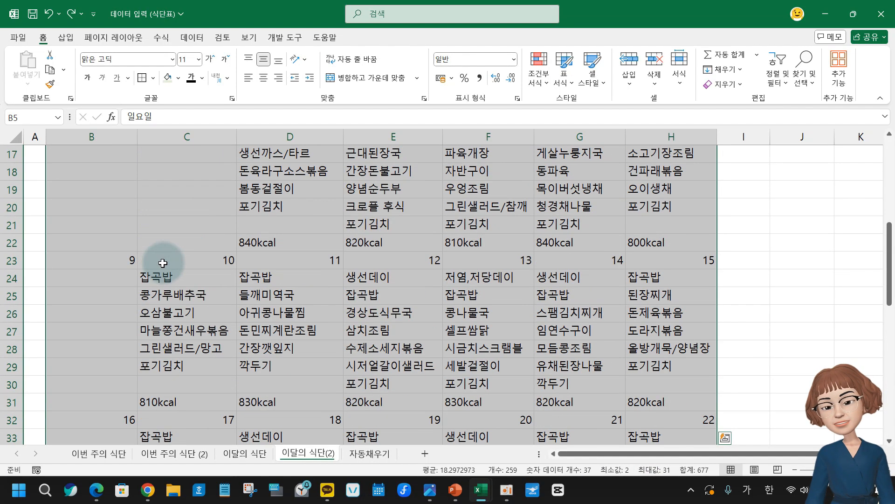
scroll(162, 262, "up", 6)
Select from the 일요일 header in B5 through the sheet's last used cell, and centre the contents horizontally
left_click(76, 235)
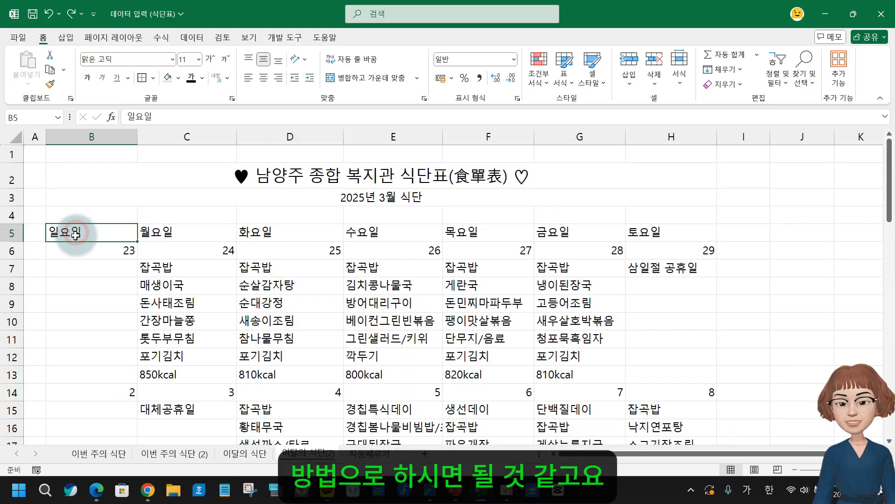
key("ctrl+shift+End")
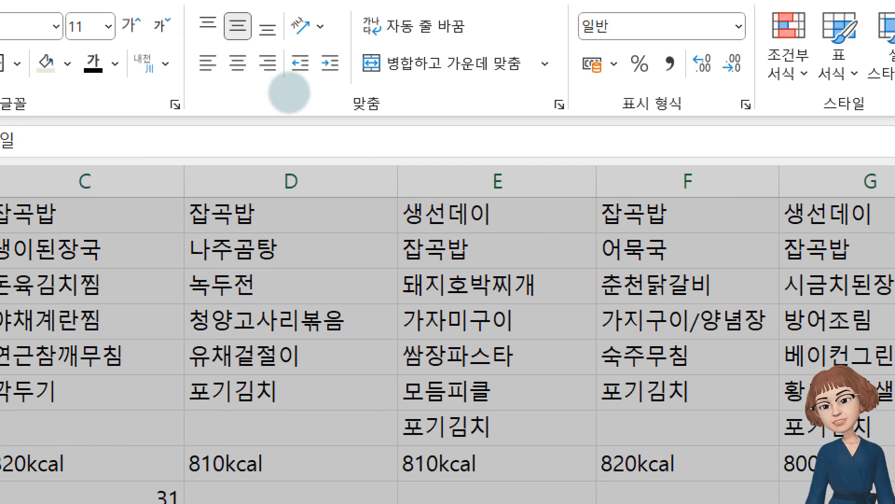
mouse_move(222, 53)
left_mouse_down()
mouse_move(263, 102)
mouse_move(257, 68)
mouse_move(289, 32)
left_mouse_up()
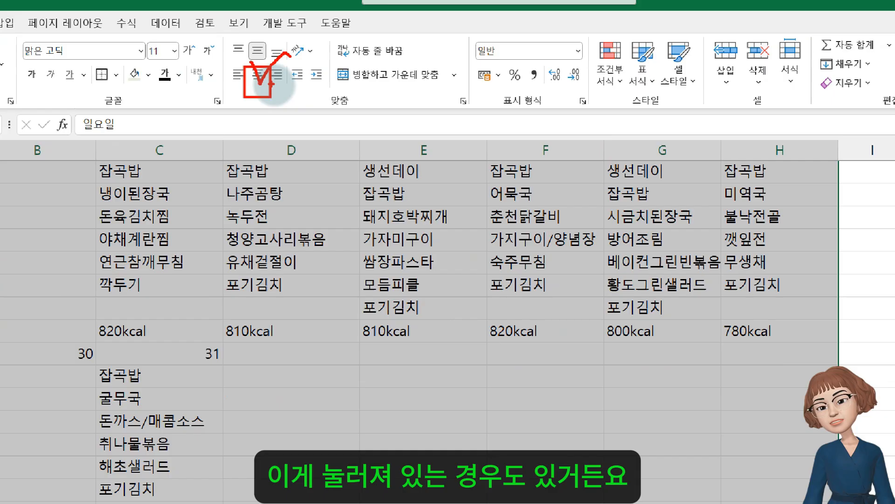
key("Escape")
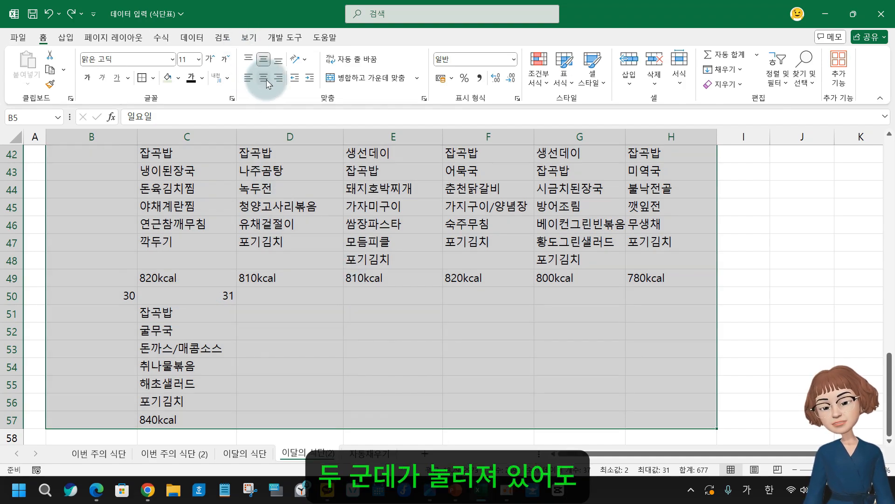
left_click(264, 76)
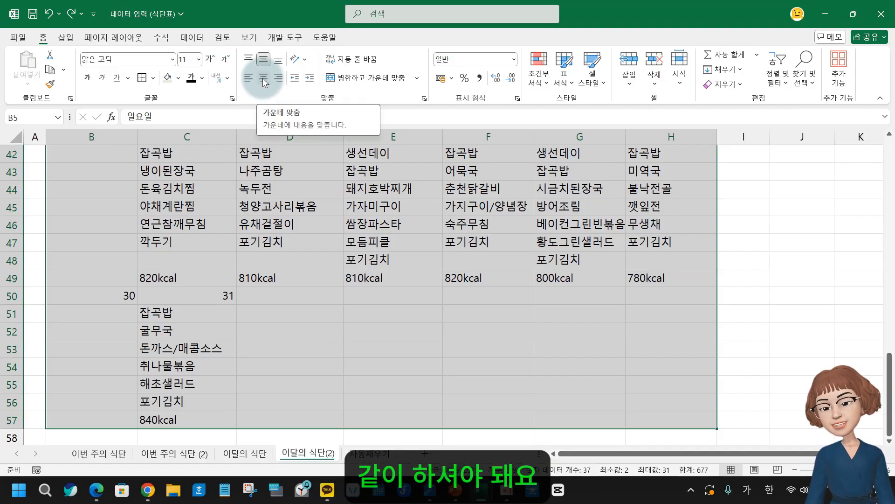
left_click(263, 79)
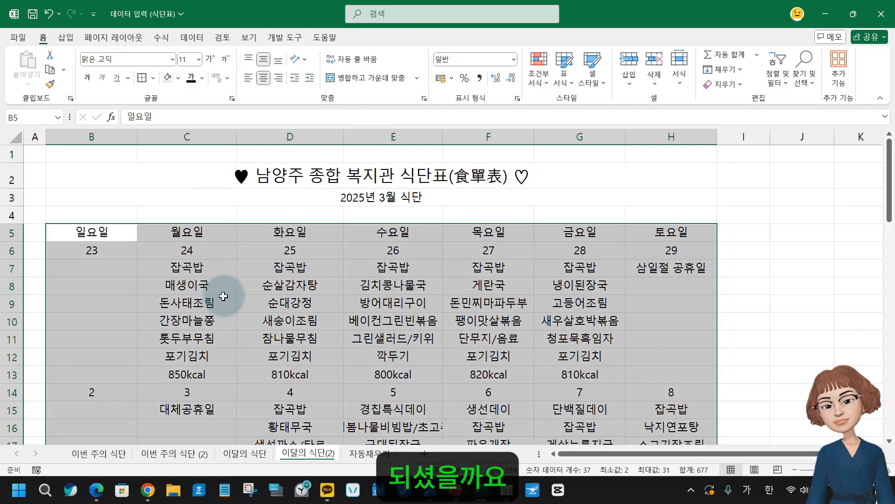
Fill the 월요일 header C5 with the lightest green theme colour and the date cell C6 with the lightest gold
left_click(200, 235)
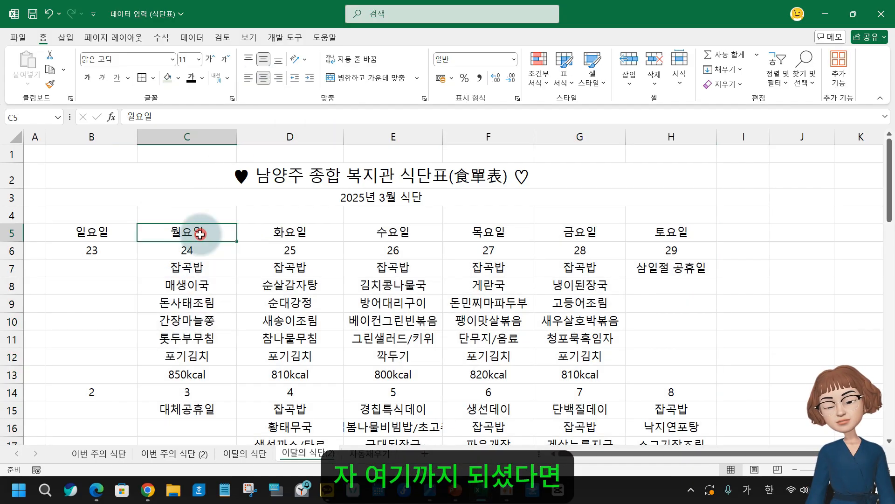
left_click(179, 80)
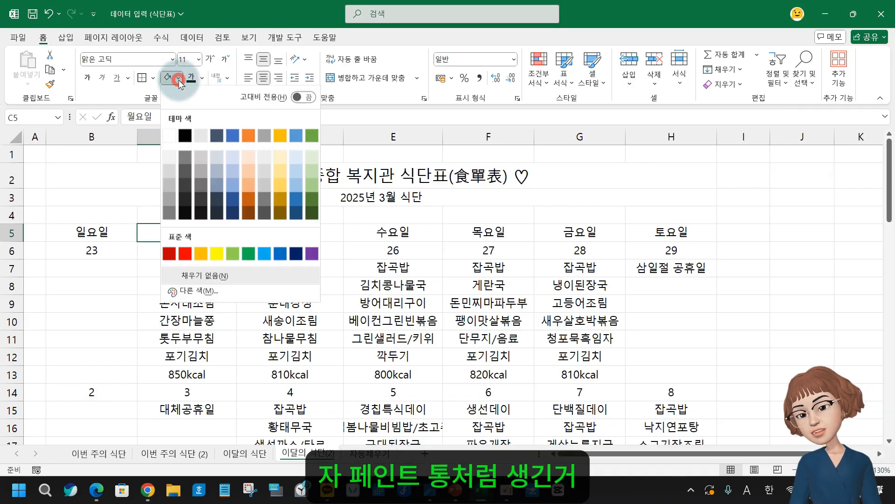
left_click(312, 156)
left_click(183, 257)
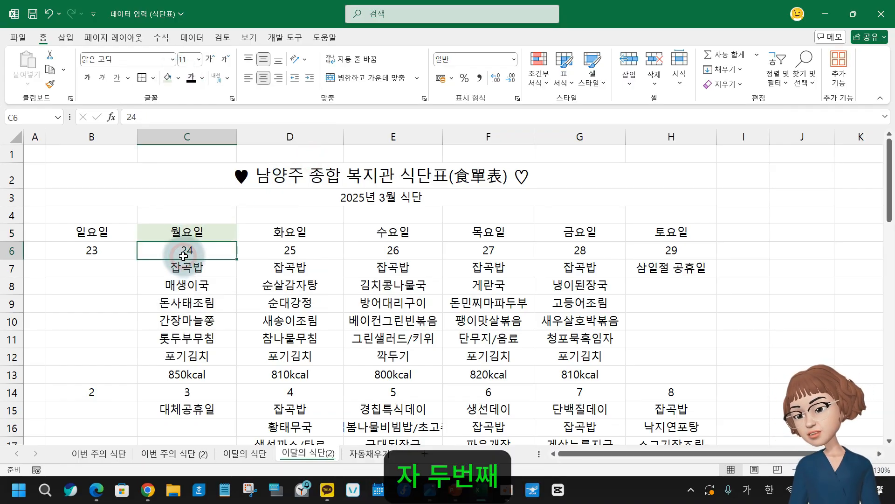
left_click(180, 80)
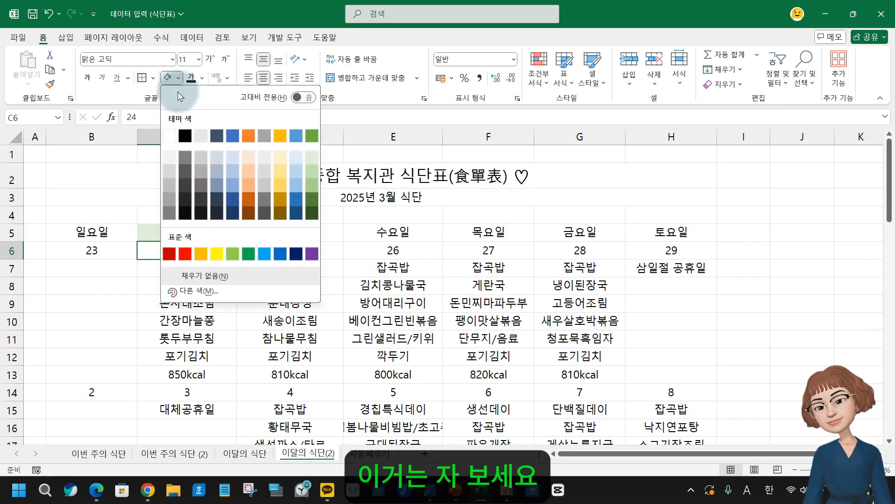
left_click(280, 157)
left_click(193, 285)
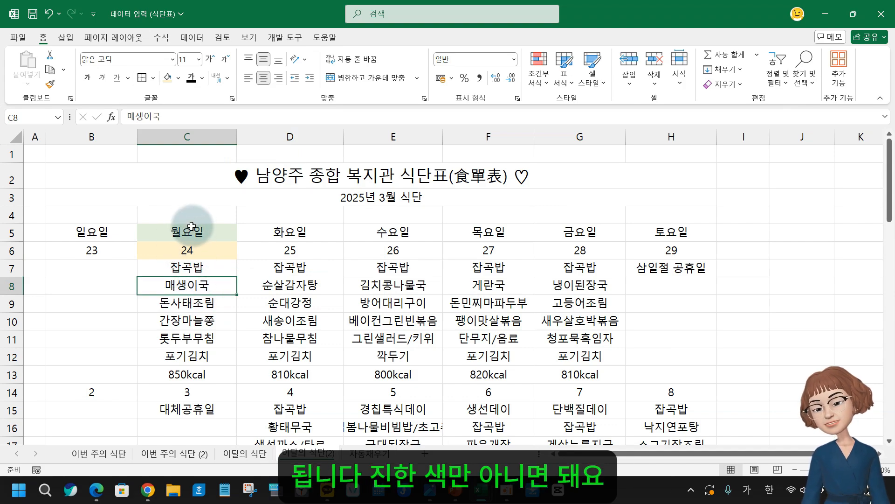
Try all borders on C5:C6, undo them, and restore the light gold fill of the date cell C6
left_click_drag(207, 225, 209, 242)
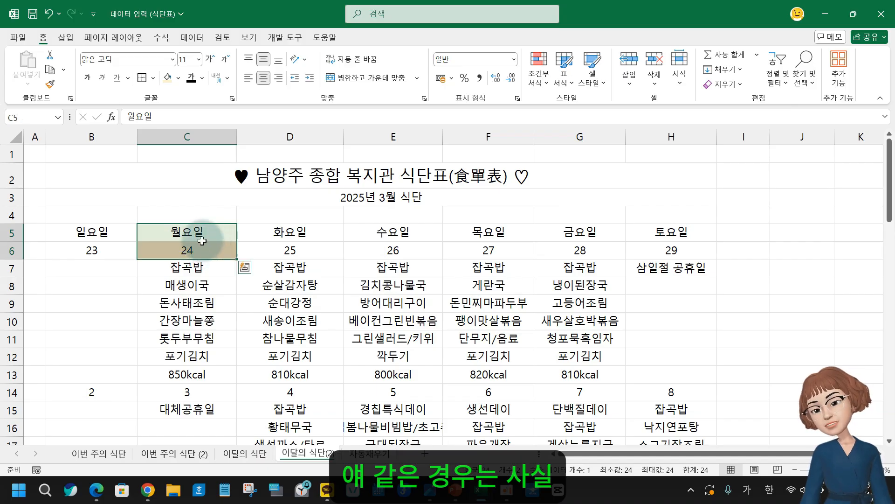
left_click(150, 81)
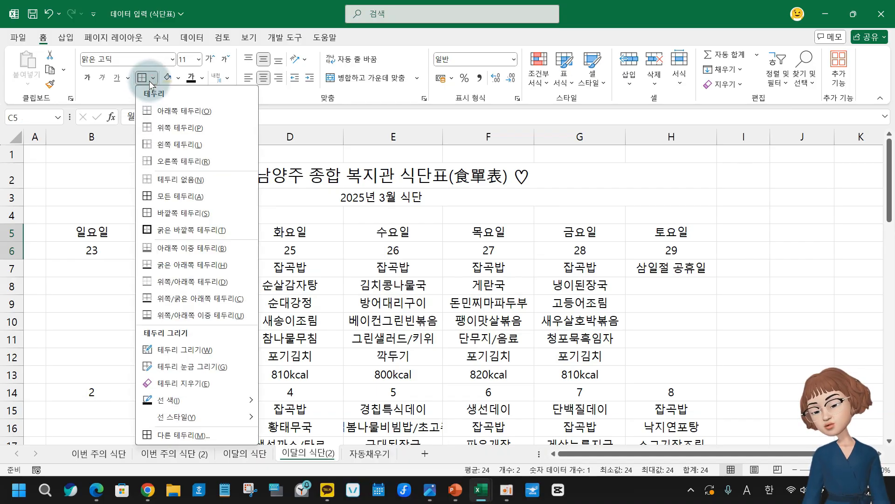
left_click(160, 194)
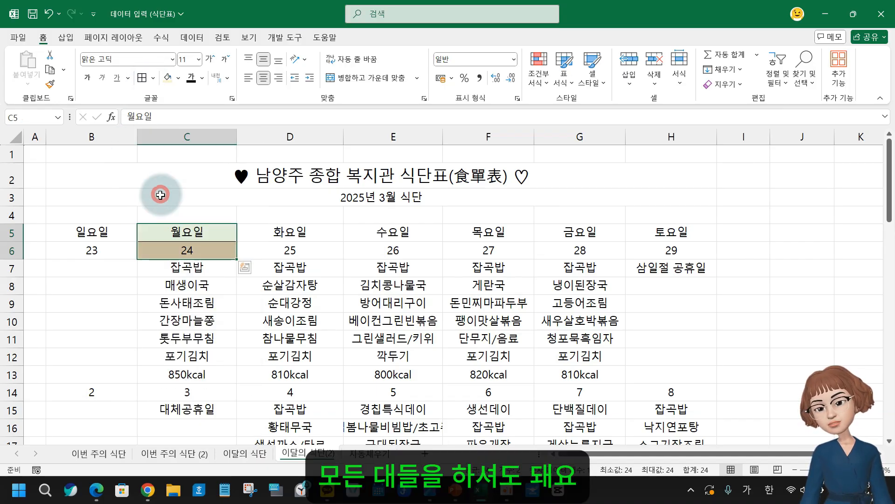
left_click(177, 237)
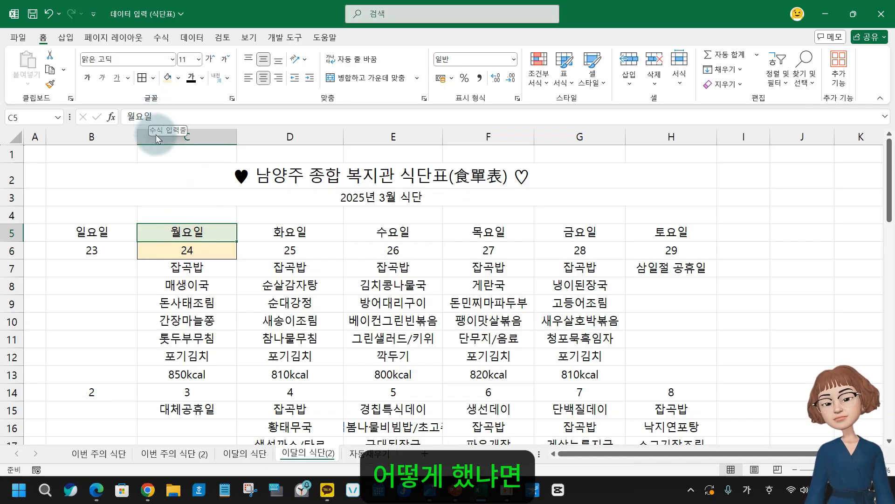
key("ctrl+z")
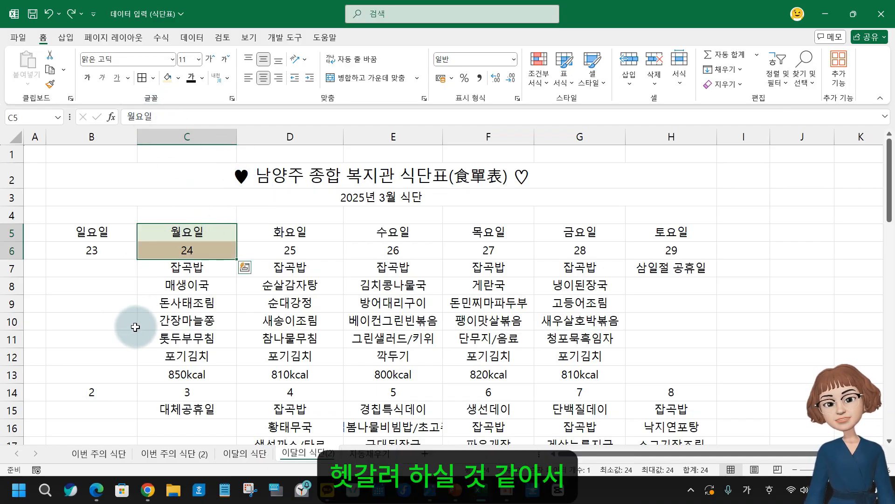
left_click(198, 250)
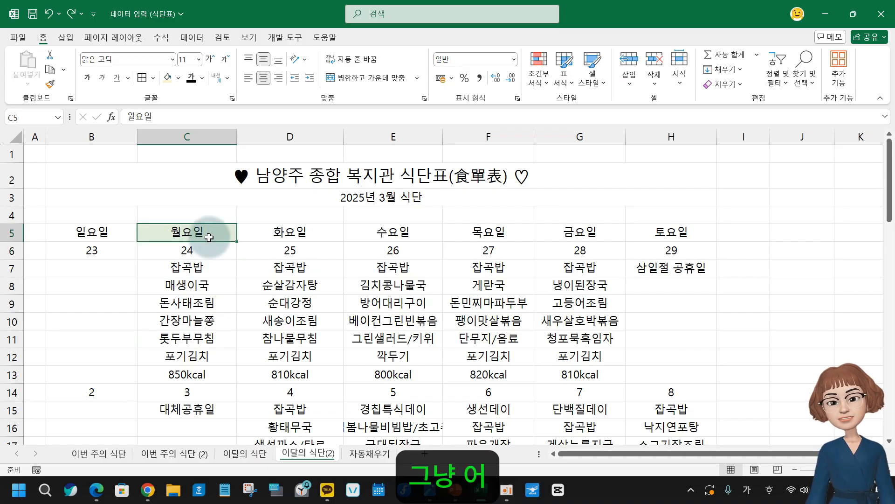
left_click(67, 16)
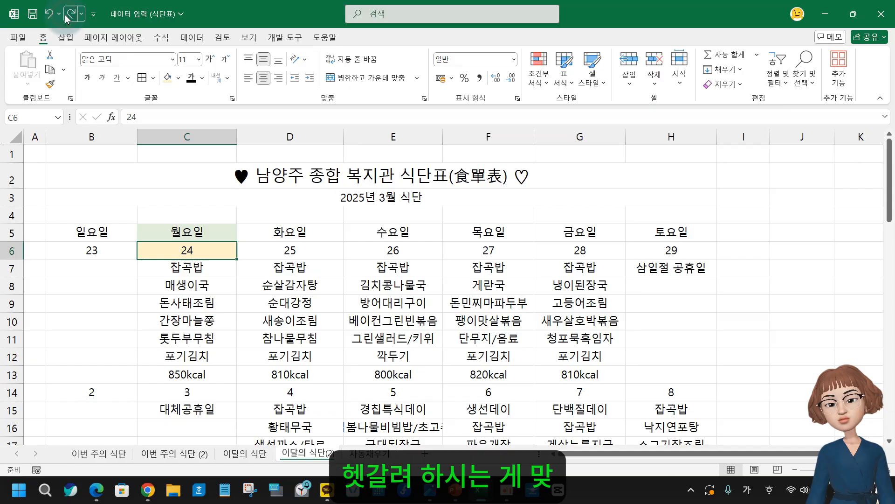
left_click(264, 325)
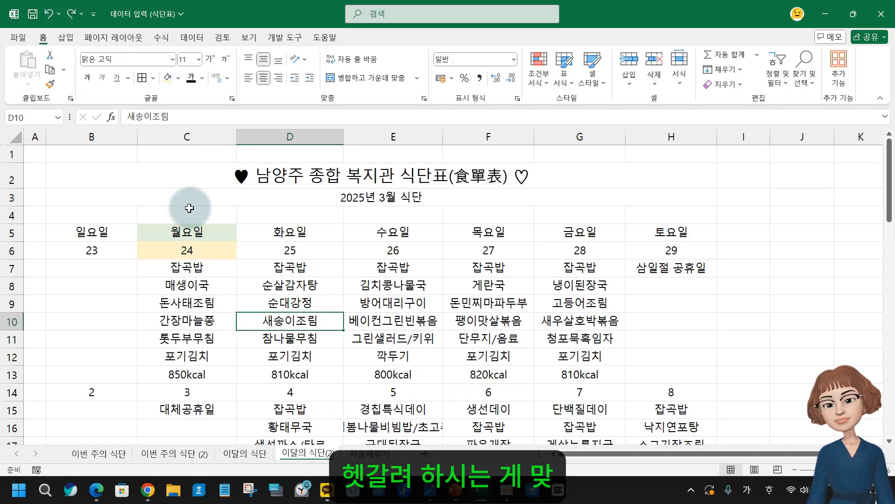
Apply outside borders separately to the 월요일 header C5 and the date cell C6
left_click(202, 231)
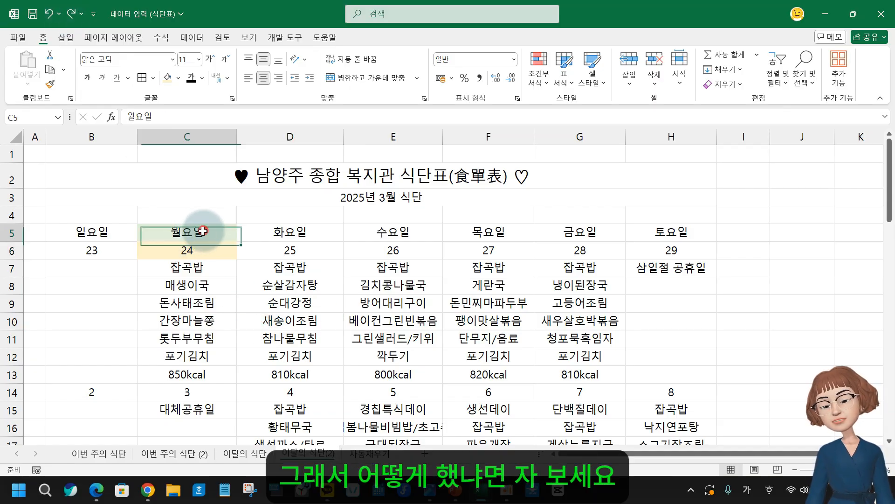
left_click(154, 82)
left_click(156, 213)
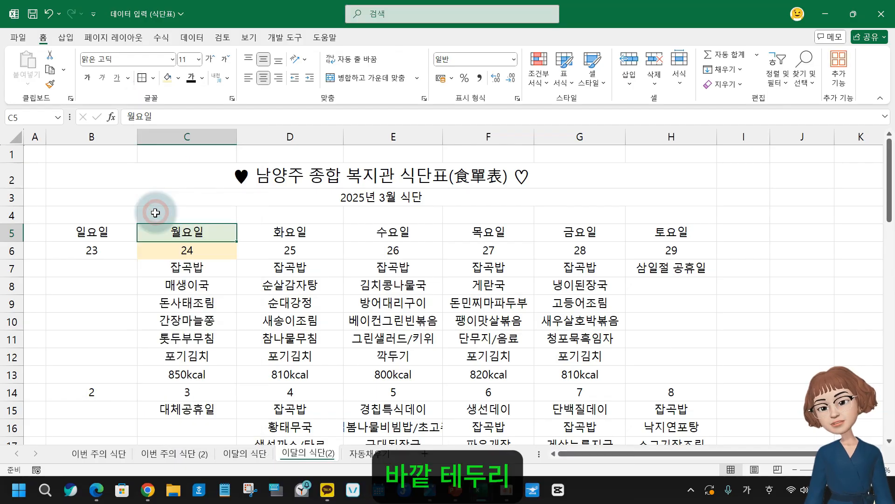
left_click(204, 255)
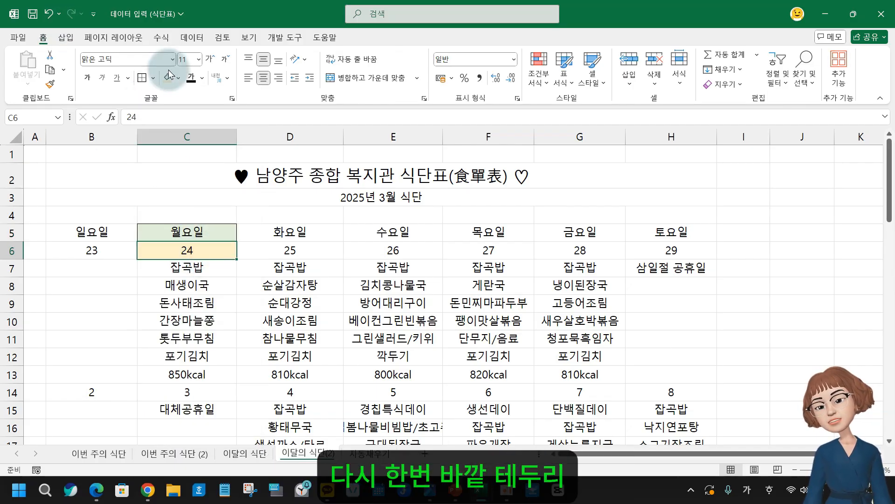
left_click(154, 80)
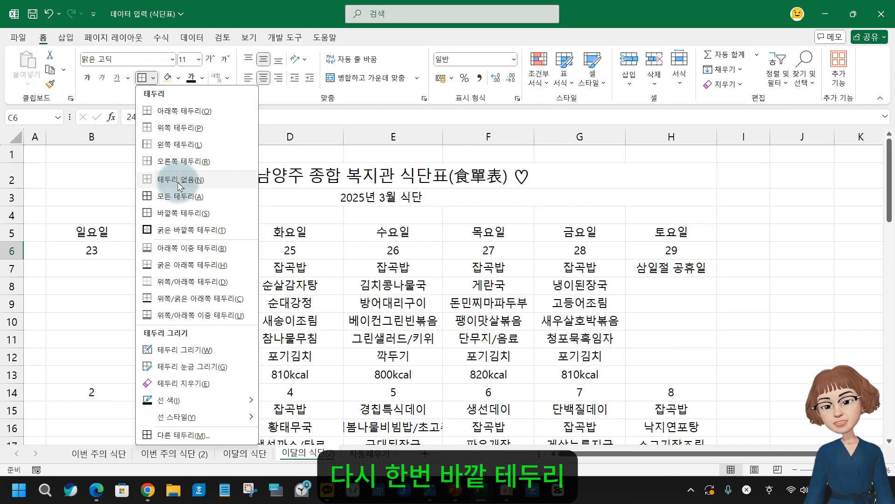
left_click(178, 212)
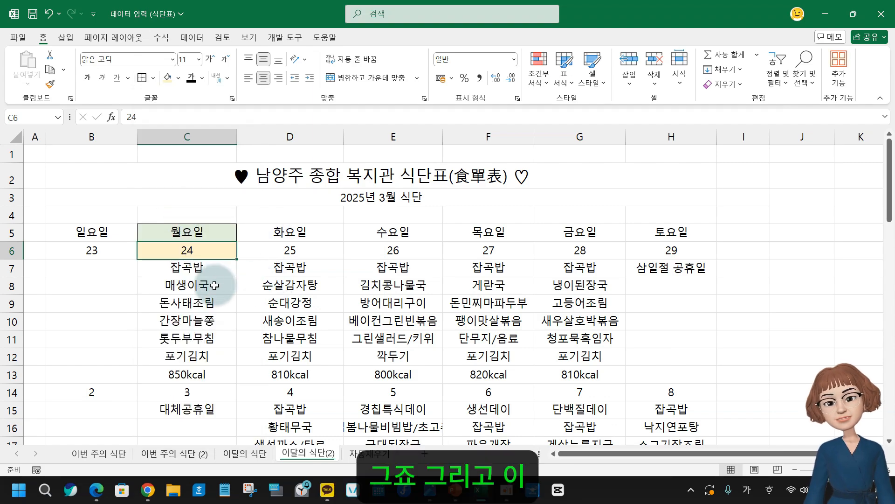
Apply an outside border to the Monday calorie cell C13
left_click(196, 380)
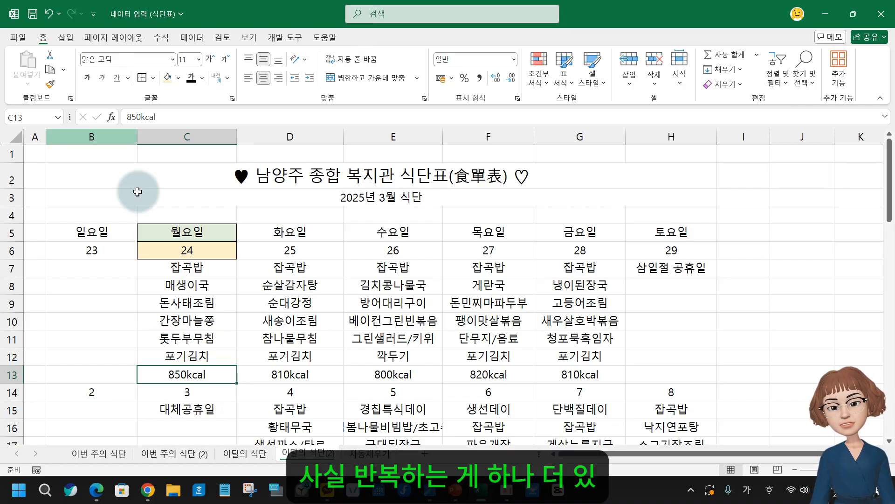
left_click(178, 84)
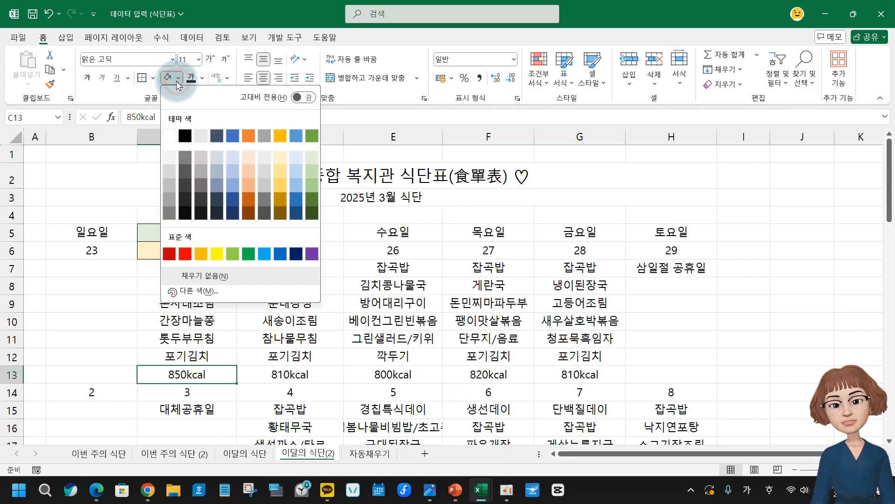
left_click(150, 75)
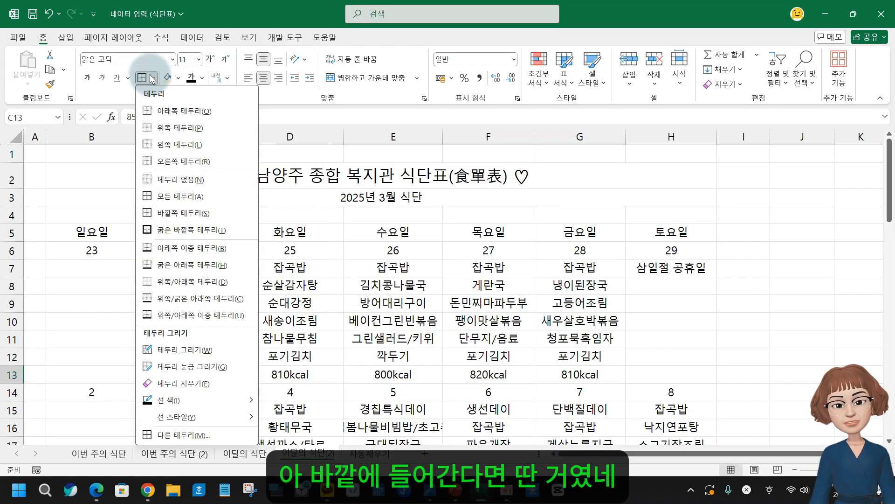
left_click(172, 212)
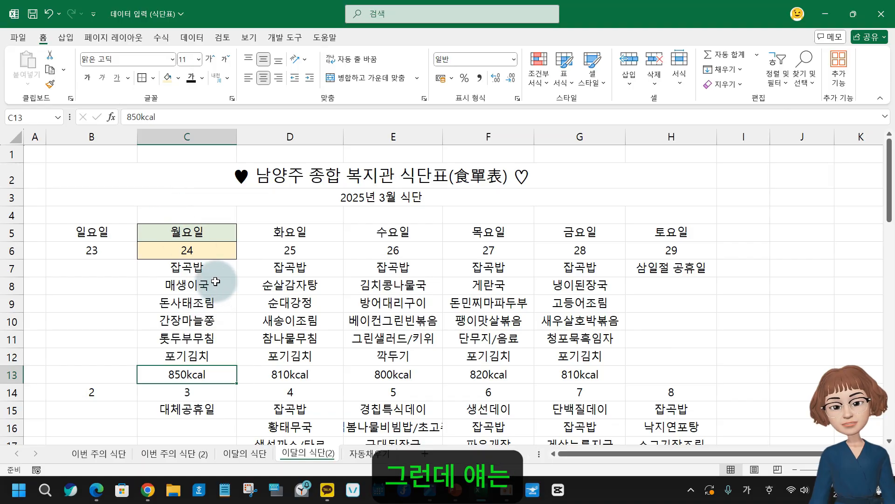
Apply one outside border around the Monday dishes in C7:C12, and clear the range selection
left_click(195, 266)
left_click_drag(201, 267, 205, 356)
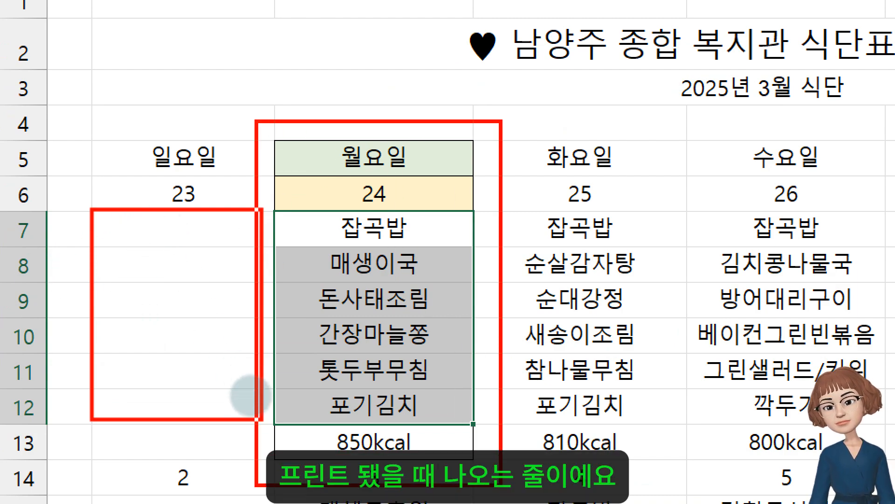
left_click_drag(85, 245, 222, 245)
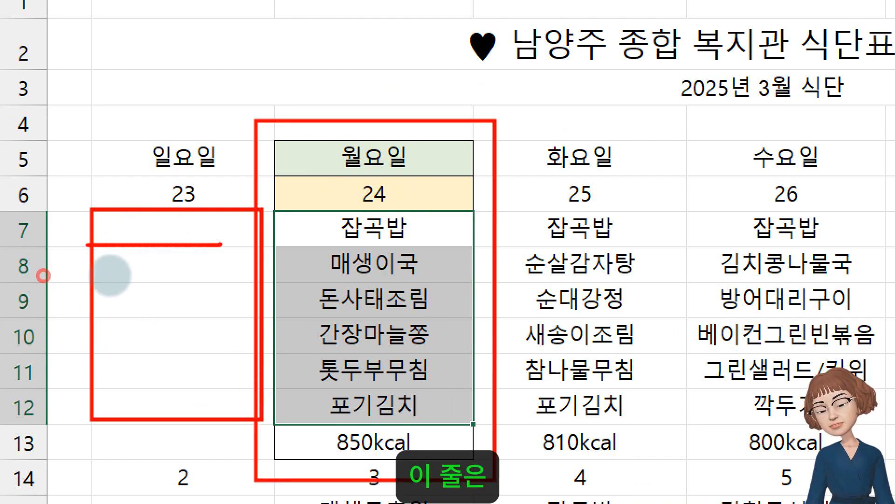
key("Escape")
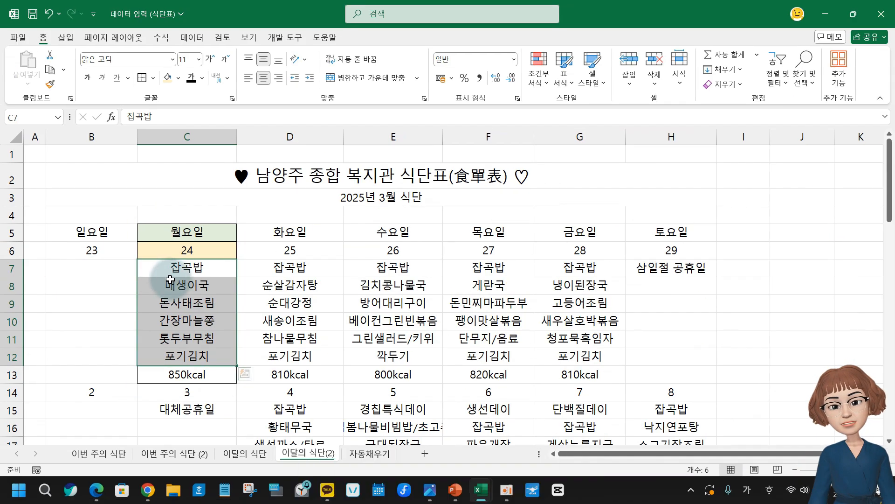
left_click(189, 263)
left_click_drag(196, 264, 213, 354)
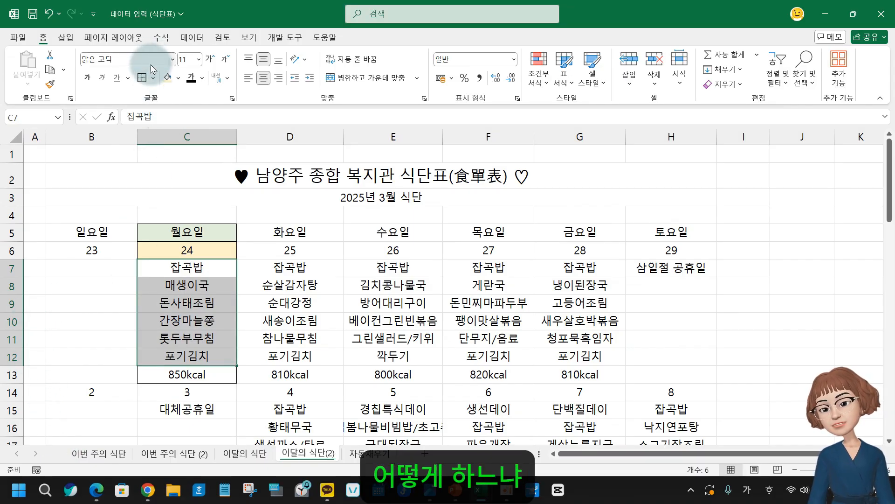
left_click(152, 77)
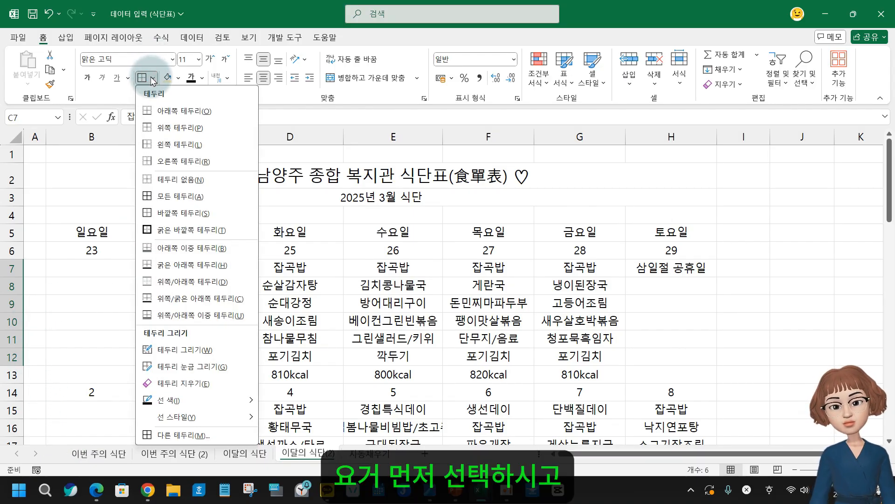
left_click(179, 213)
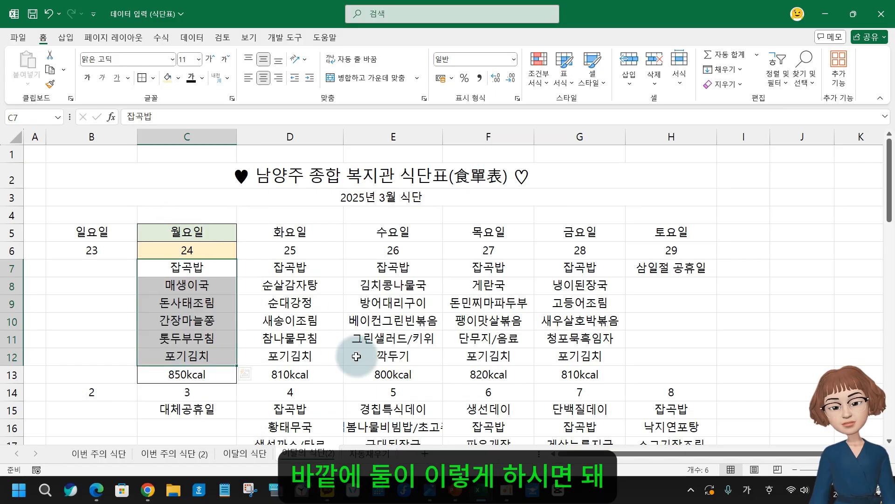
left_click(291, 373)
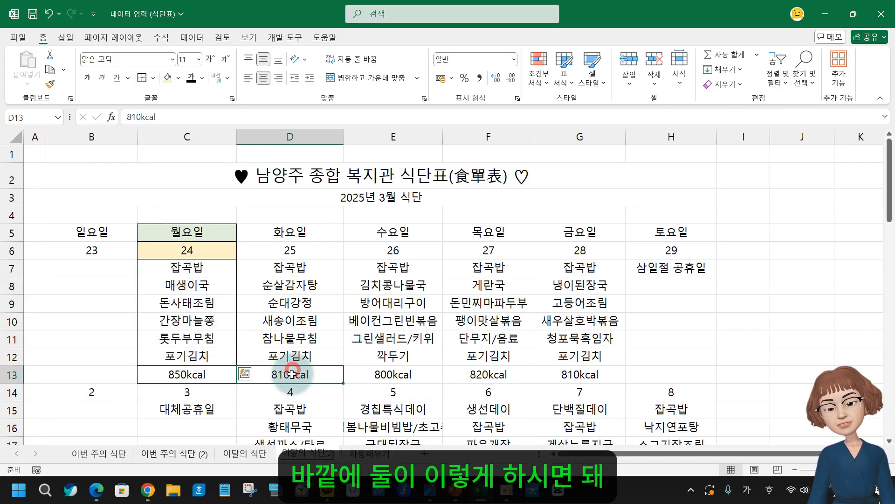
Copy the formatting of the Monday column C5:C13 onto the whole first week, B5:H13, with Format Painter
left_click(209, 231)
left_click_drag(208, 232, 214, 381)
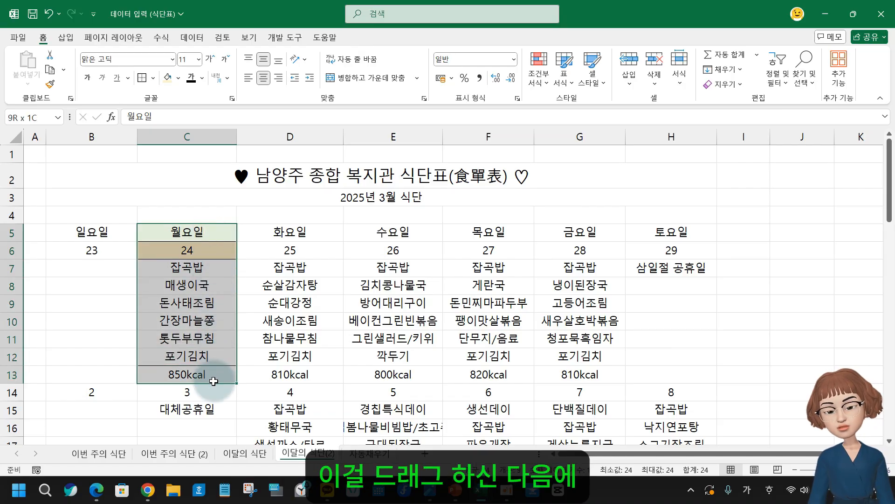
left_click(50, 86)
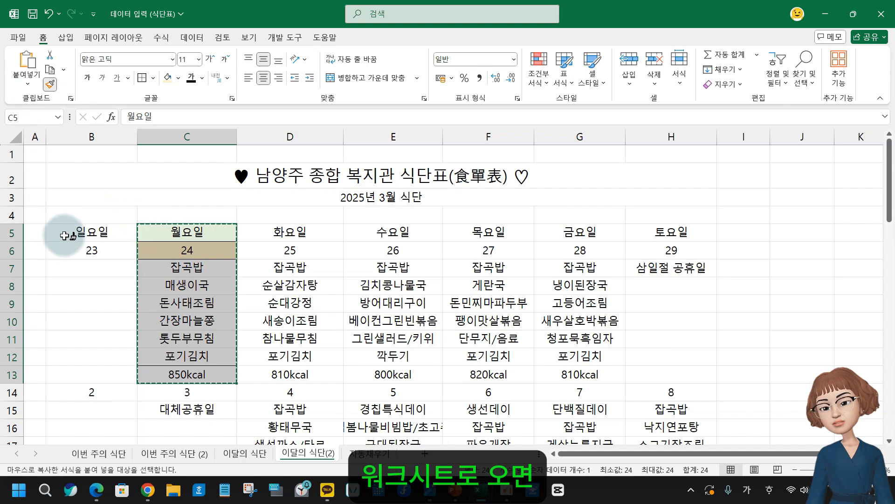
key("ctrl+q")
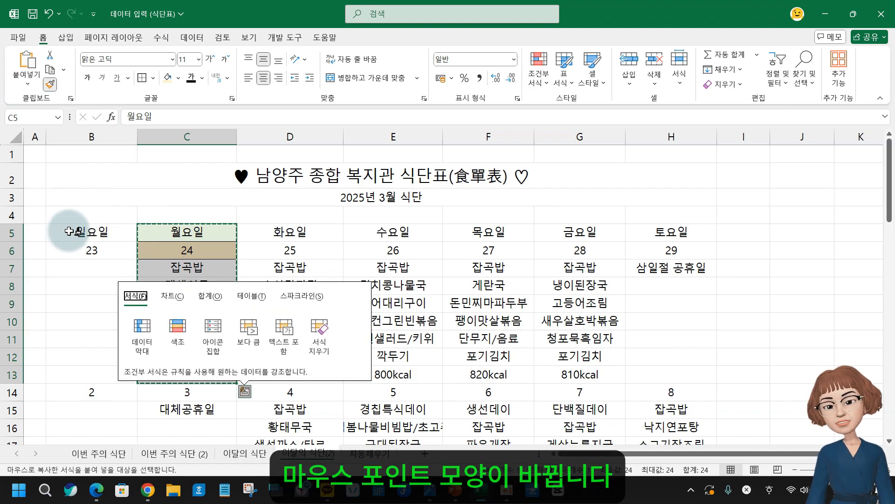
mouse_move(69, 231)
left_mouse_down()
mouse_move(201, 285)
mouse_move(466, 359)
mouse_move(618, 366)
mouse_move(666, 355)
mouse_move(664, 370)
left_mouse_up()
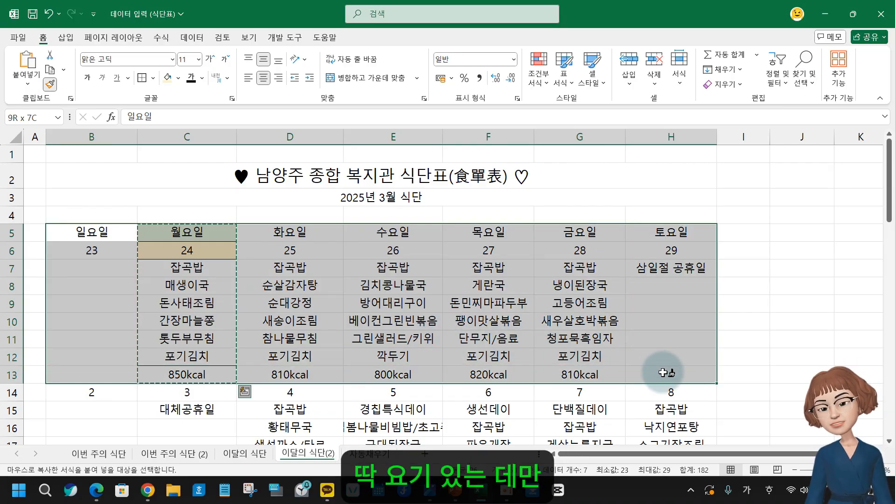
left_click_drag(663, 372, 662, 371)
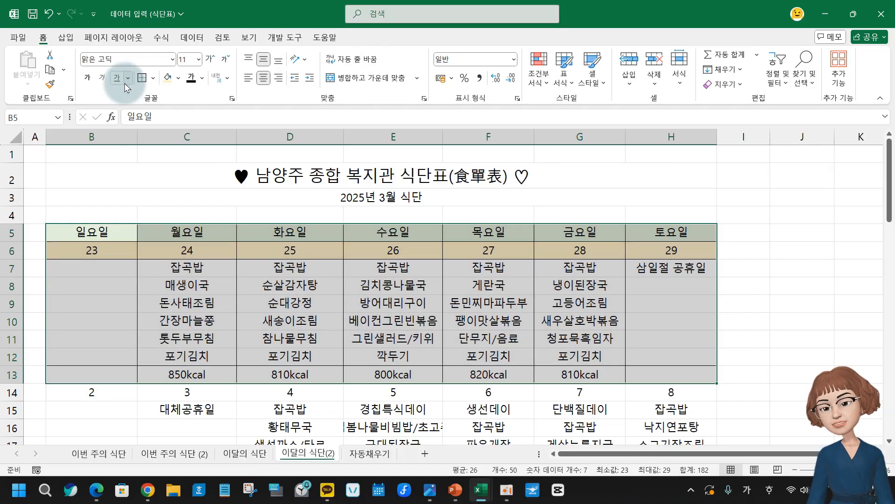
Try copying the formatting of B5:H13, weekday header row included, onto the second week starting at B14
left_click(50, 85)
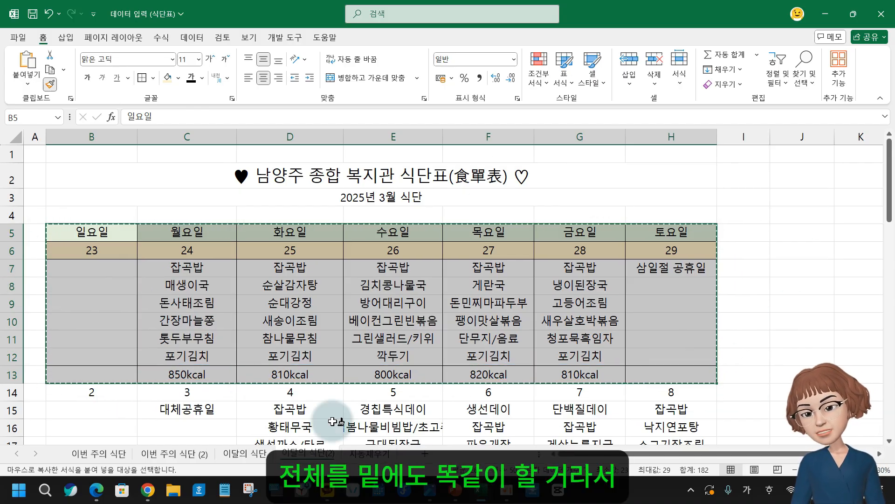
left_click(79, 390)
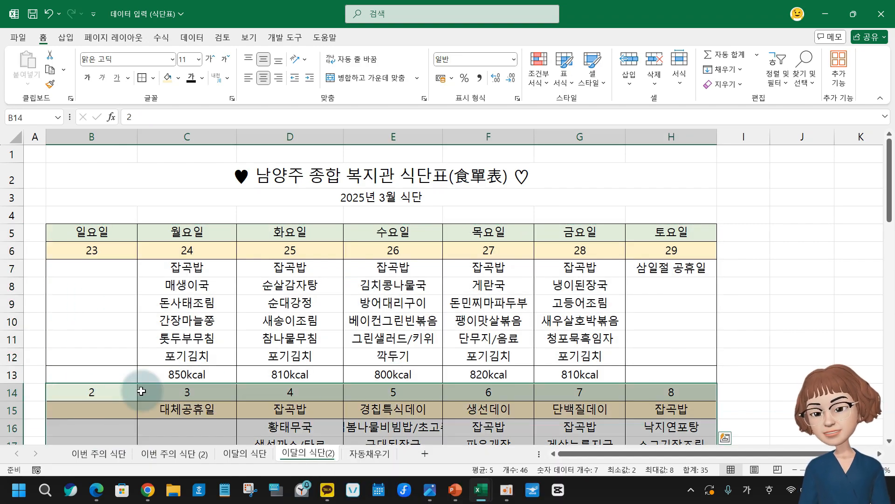
scroll(186, 408, "down", 3)
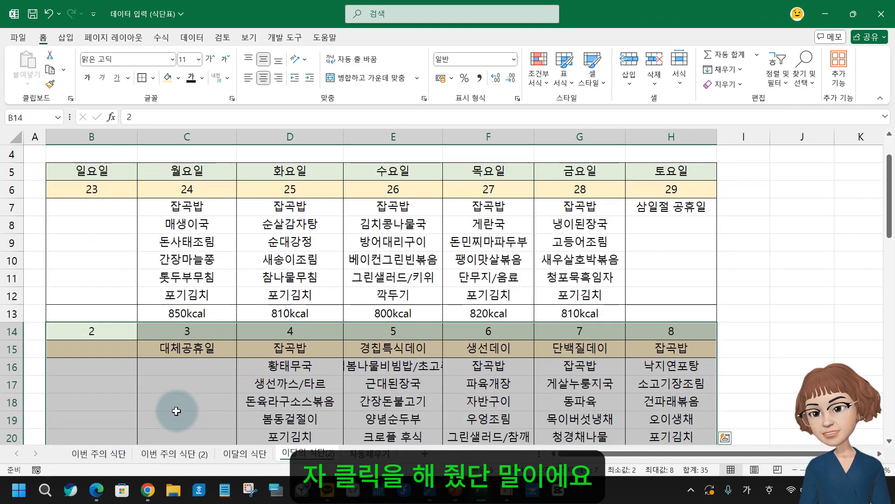
left_click(182, 375)
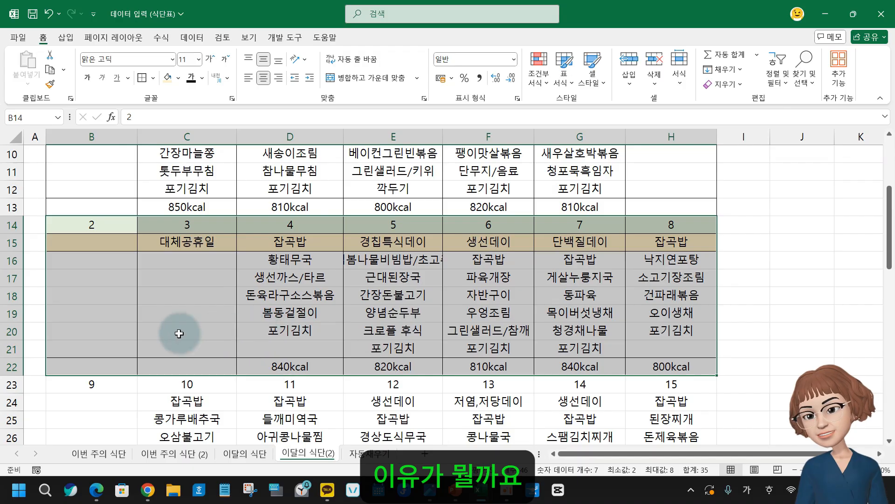
Compare the number of dish rows in the first week's Monday column with the second week's Tuesday column
scroll(179, 333, "up", 3)
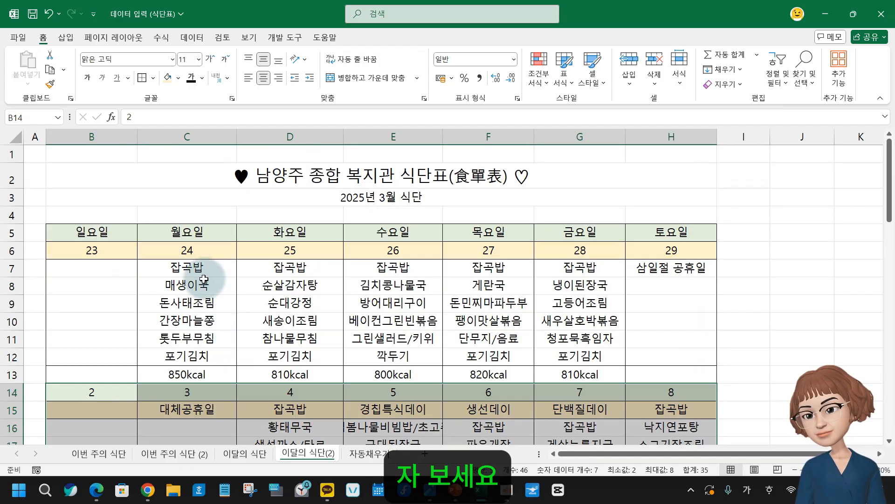
left_click_drag(208, 267, 204, 373)
left_click(226, 271)
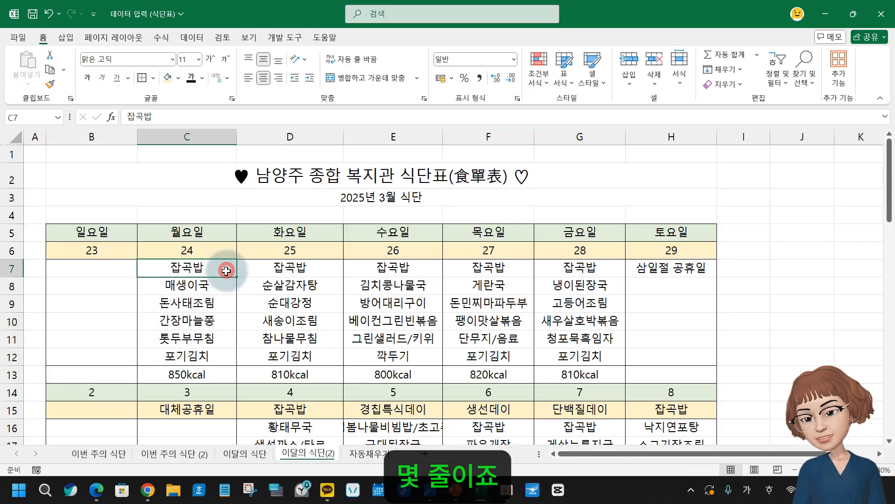
left_click(207, 358)
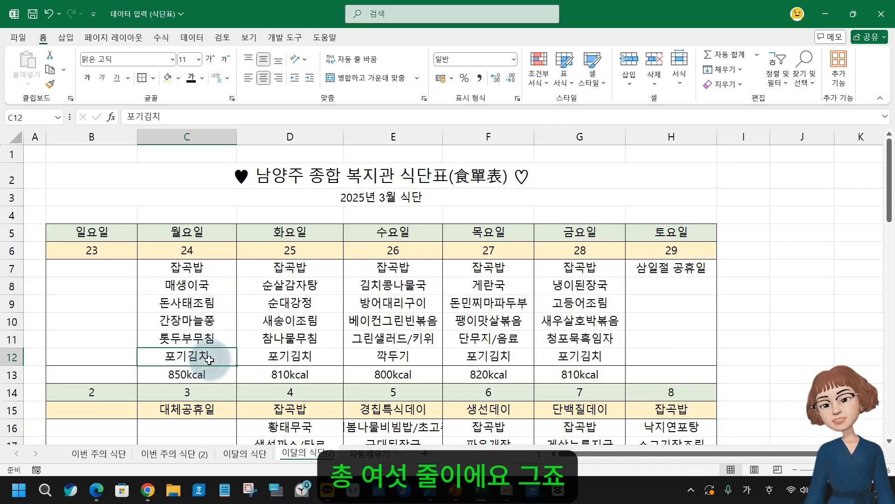
scroll(208, 350, "down", 2)
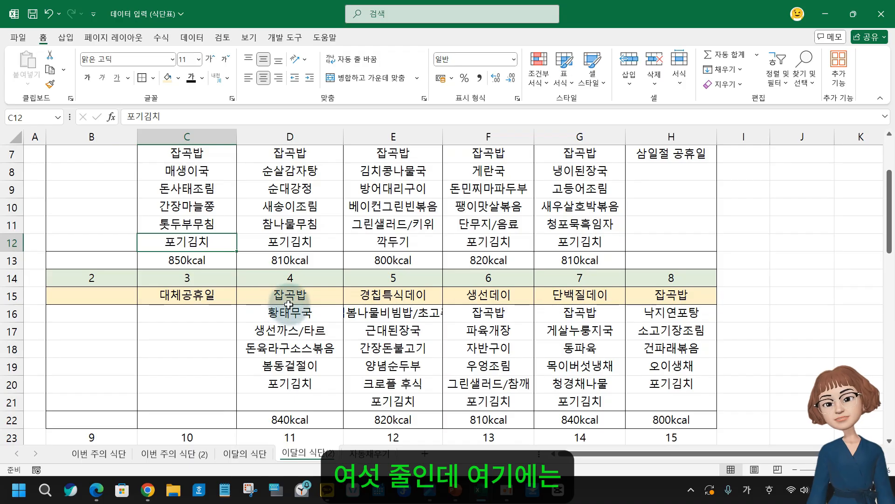
left_click(289, 311)
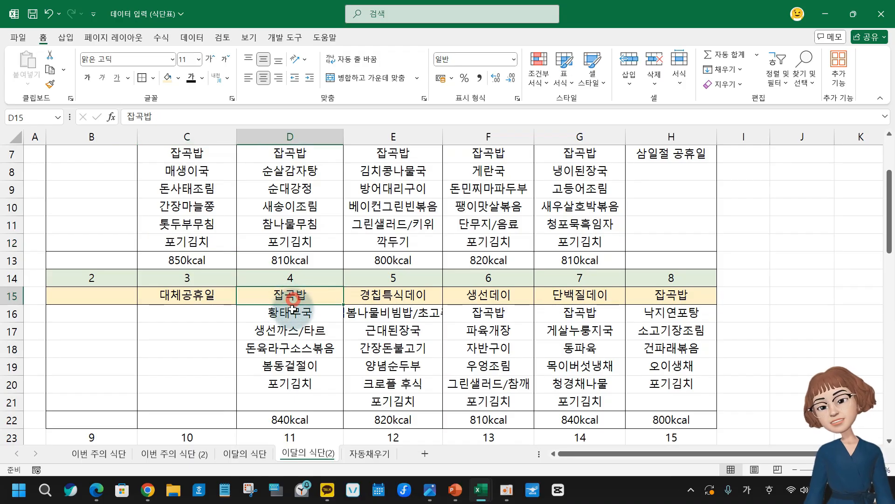
left_click(286, 351)
left_click(286, 366)
left_click(286, 384)
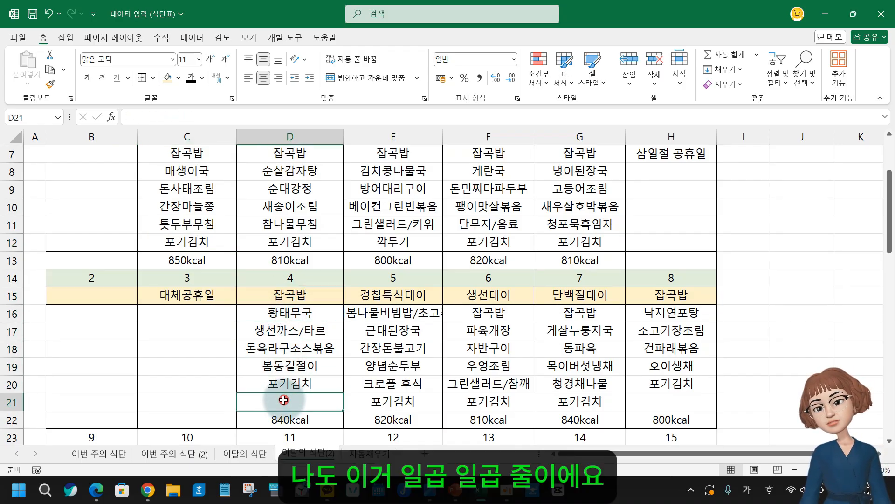
left_click(135, 310)
scroll(243, 355, "up", 2)
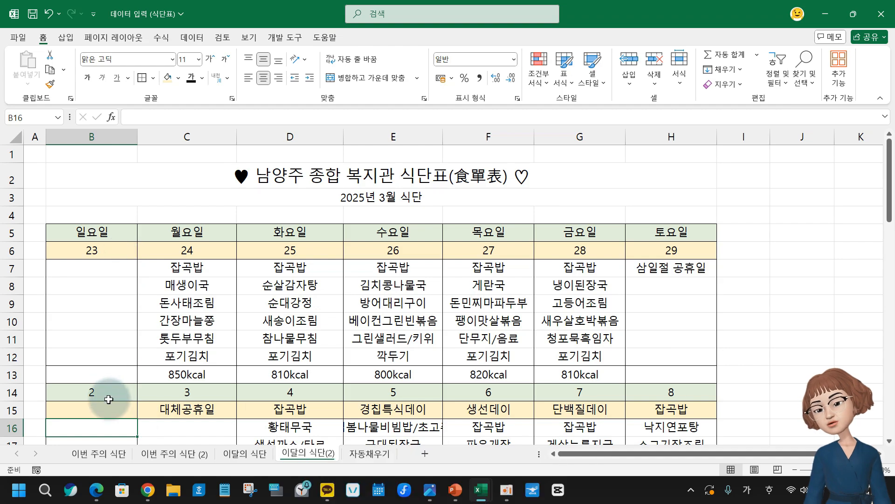
Undo the formatting copied onto the second week starting at B14
left_click_drag(106, 389, 648, 392)
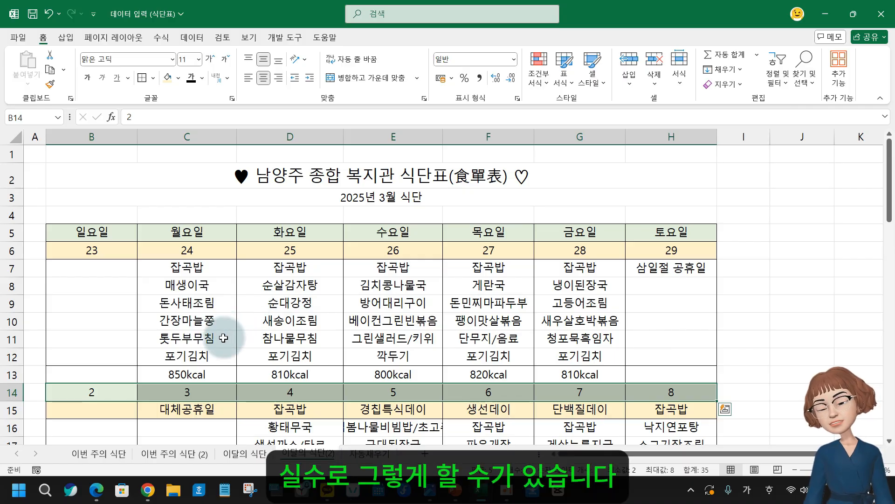
key("ctrl+q")
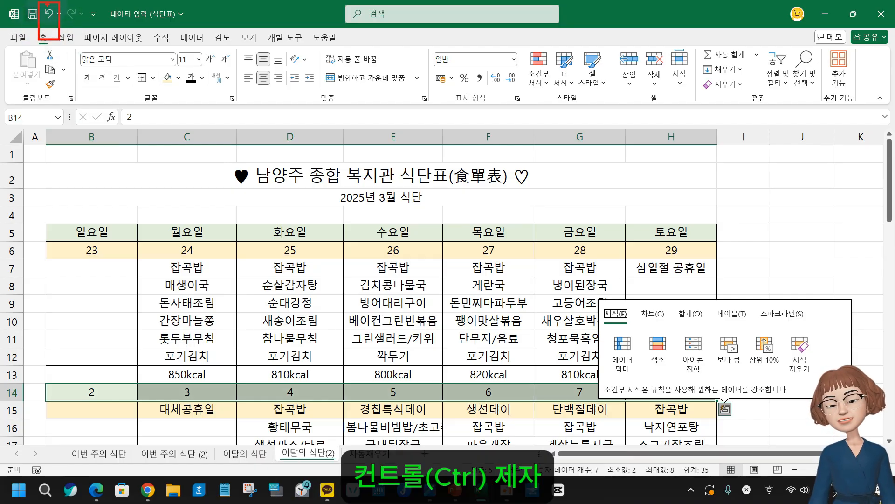
left_click(48, 15)
left_click(48, 14)
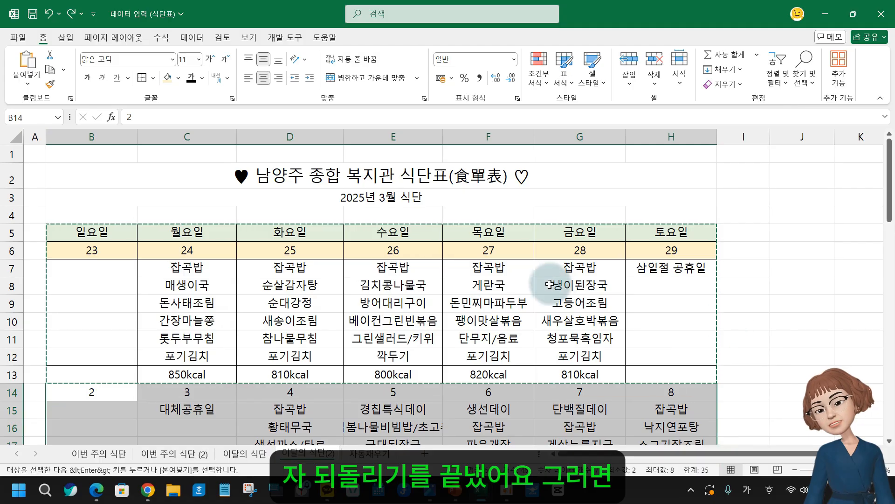
Copy the formatting of B6:H13, without the weekday header, onto the second week starting at B14
left_click(86, 248)
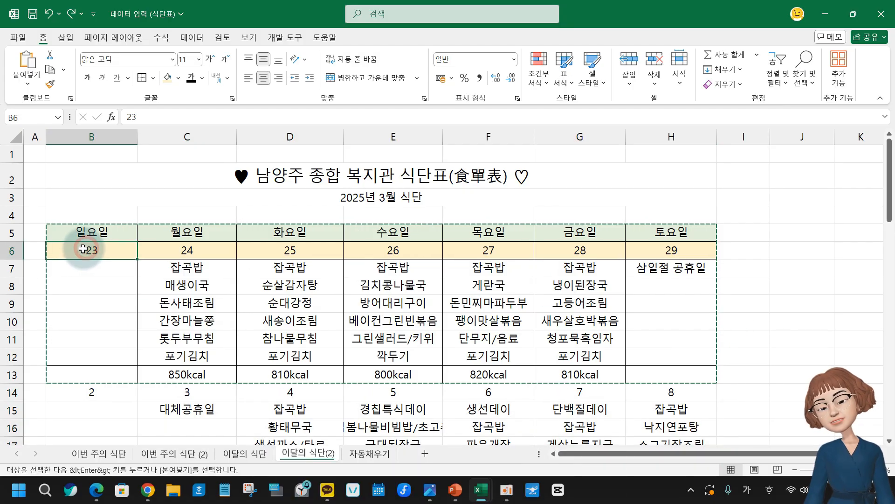
key("Escape")
left_click_drag(86, 249, 663, 378)
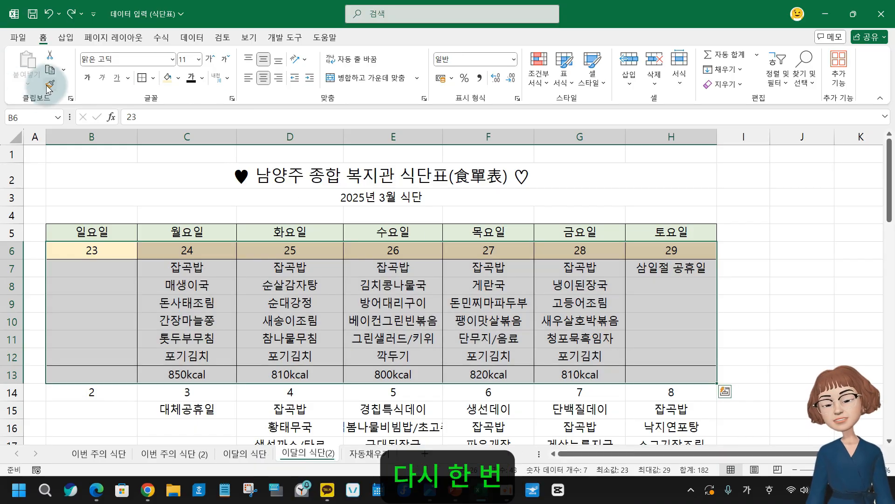
left_click(49, 84)
left_click(82, 386)
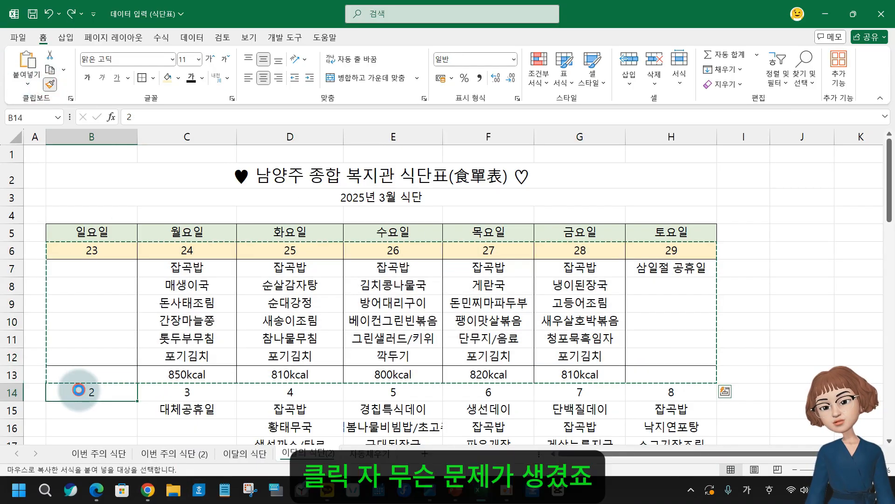
scroll(529, 375, "down", 2)
scroll(238, 410, "down", 3)
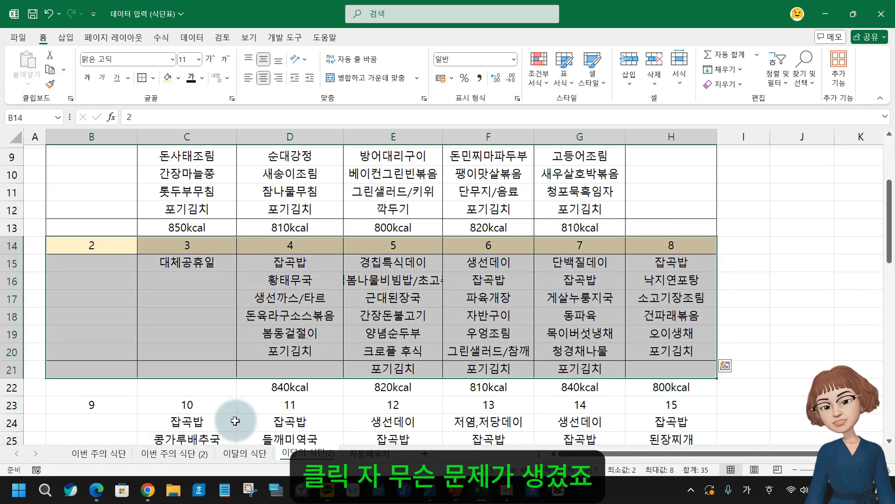
left_click(240, 386)
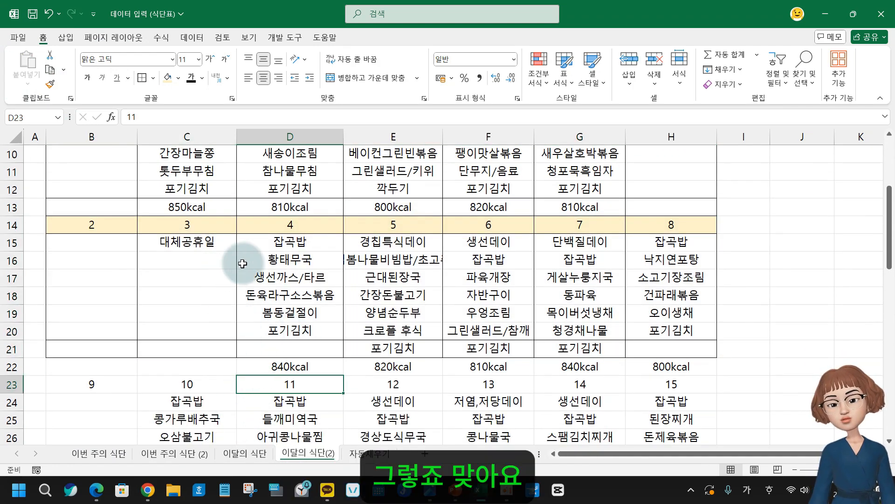
Apply an outside border to the second week's Tuesday calorie cell D22
mouse_move(271, 243)
left_mouse_down()
mouse_move(280, 368)
mouse_move(280, 245)
left_mouse_up()
left_click(272, 366)
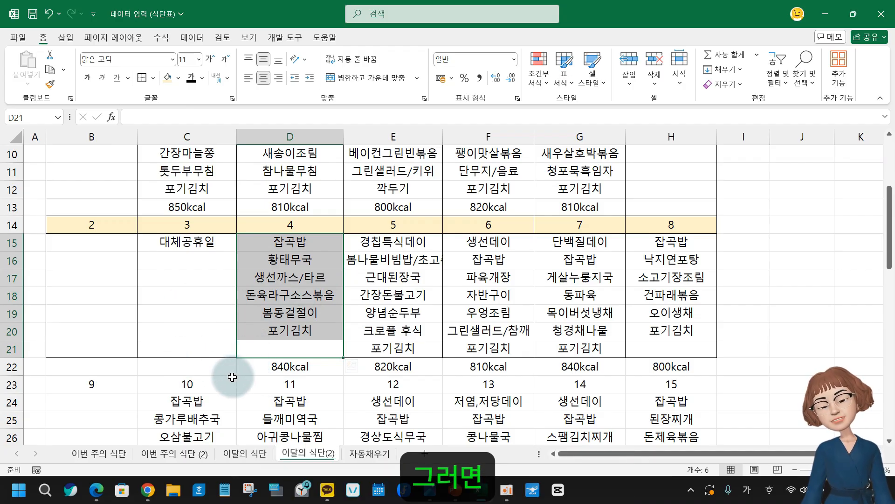
left_click(292, 366)
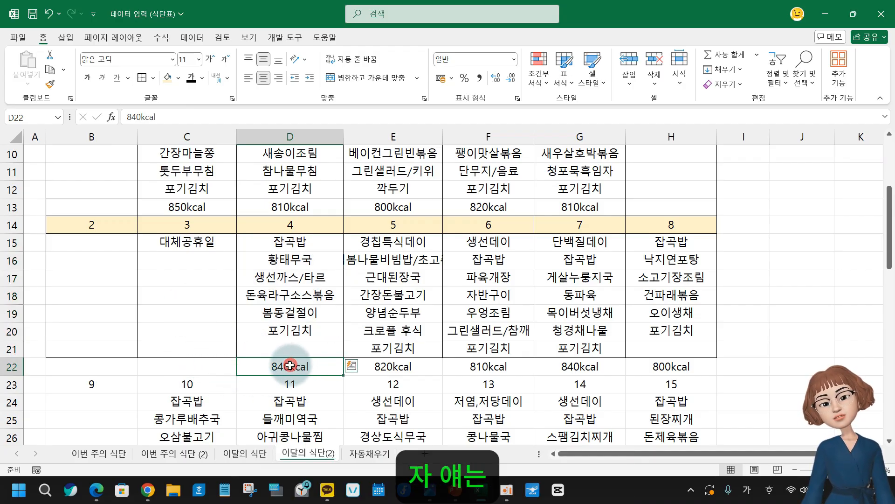
left_click(152, 78)
left_click(204, 212)
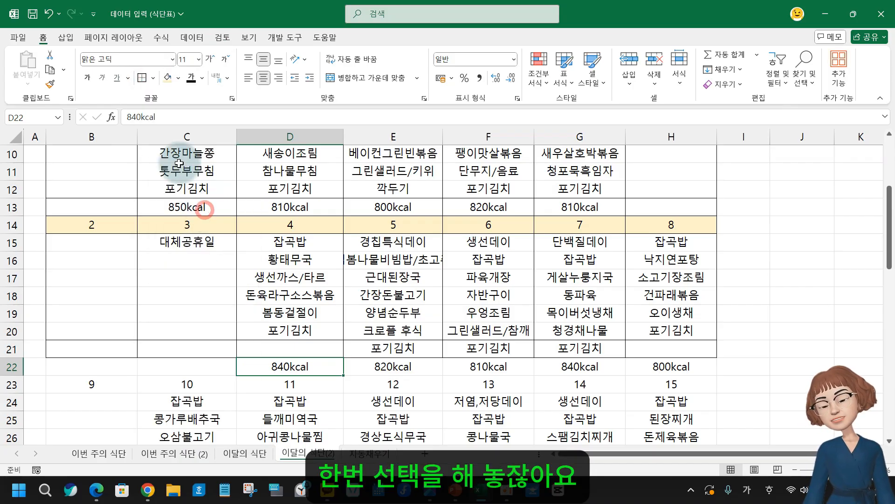
left_click(154, 80)
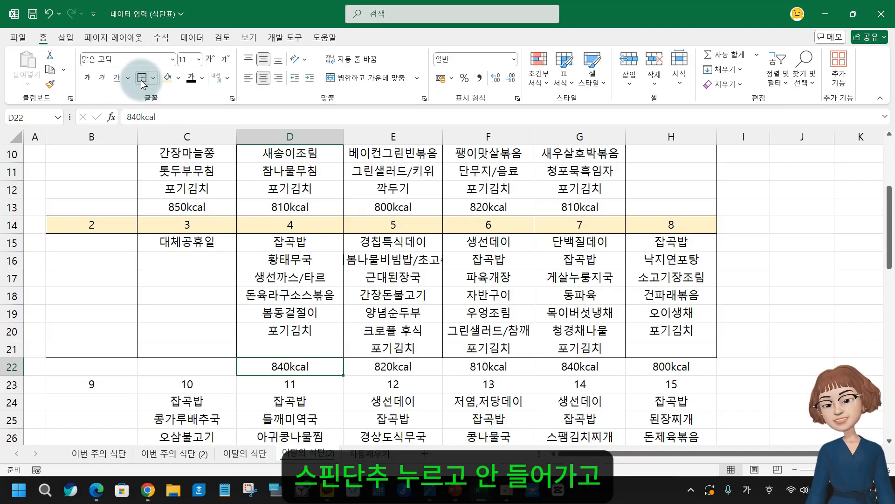
key("ctrl+2")
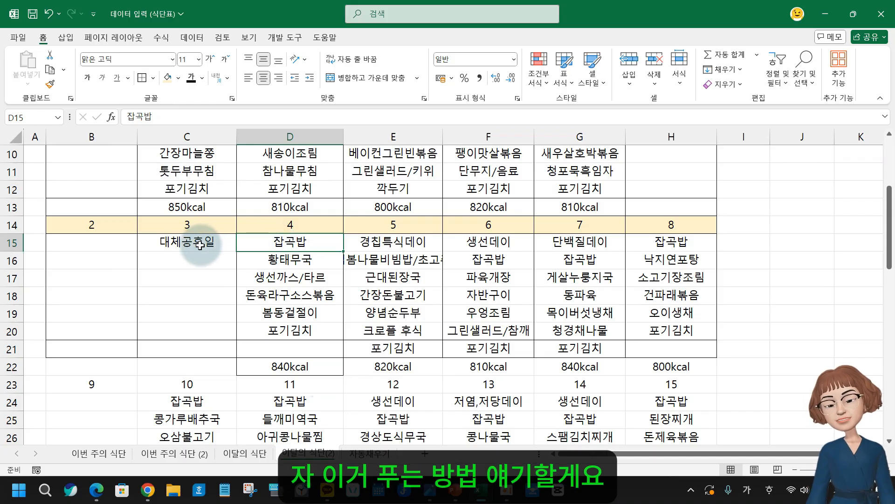
Remove all borders from the second week's Tuesday dish cells D15:D21, and clear the range selection
left_click_drag(280, 240, 278, 346)
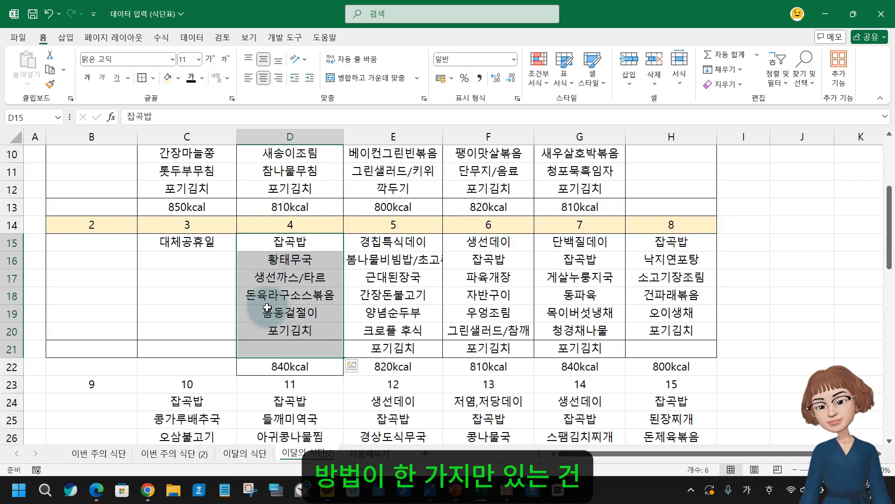
left_click(152, 78)
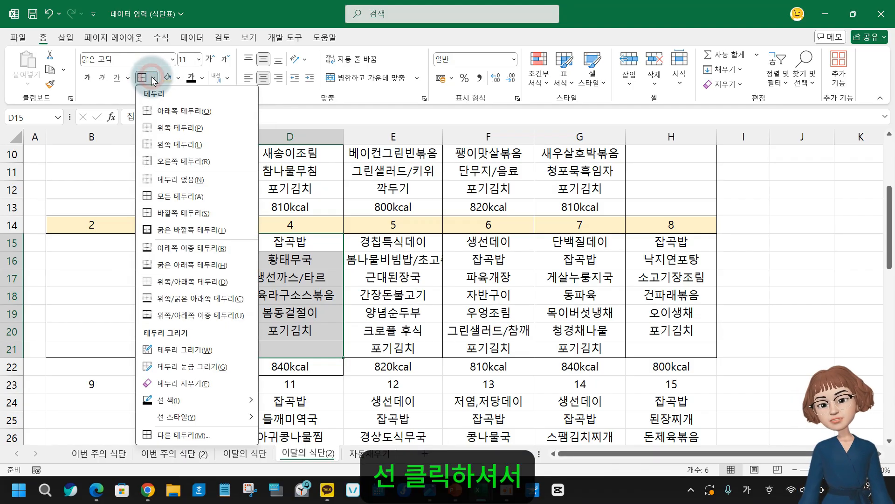
left_click(177, 179)
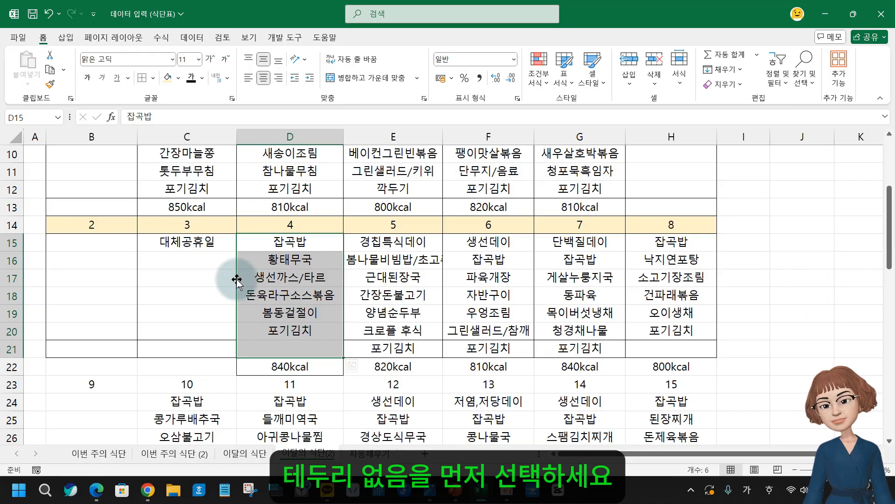
left_click(762, 261)
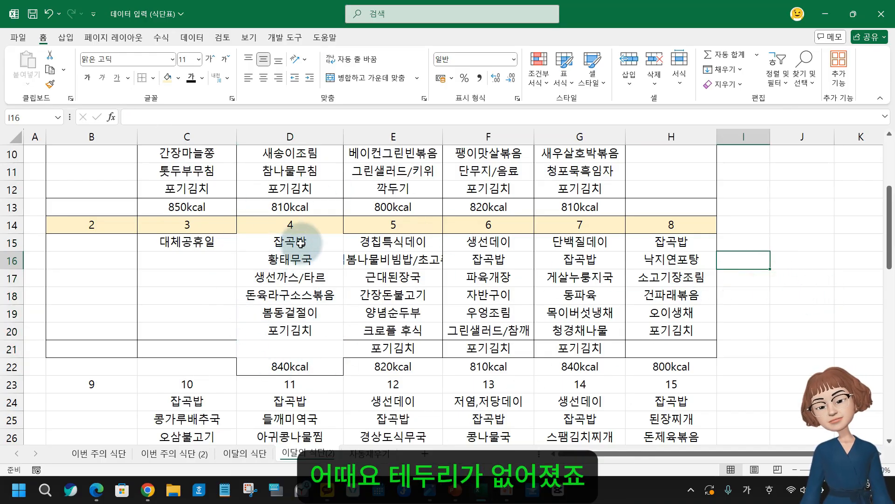
Try an outside border around D15:D20 only, and check the blank cell D21 below it
left_click_drag(301, 242, 289, 336)
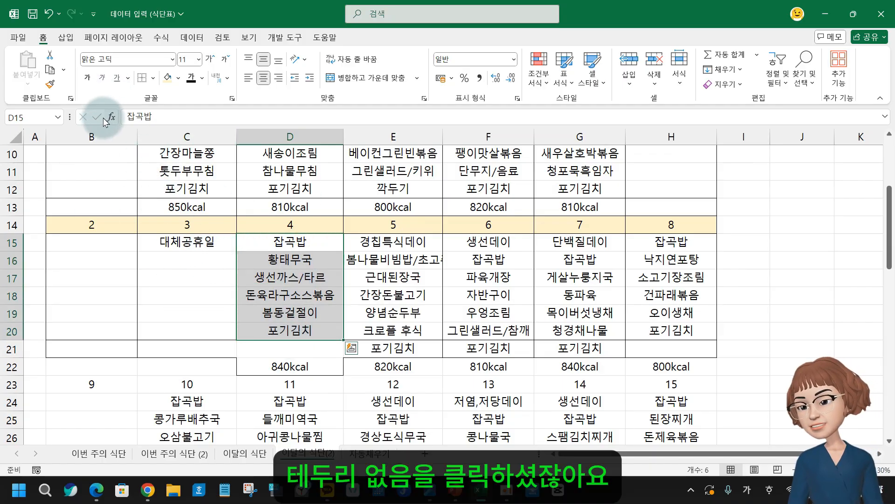
left_click(152, 78)
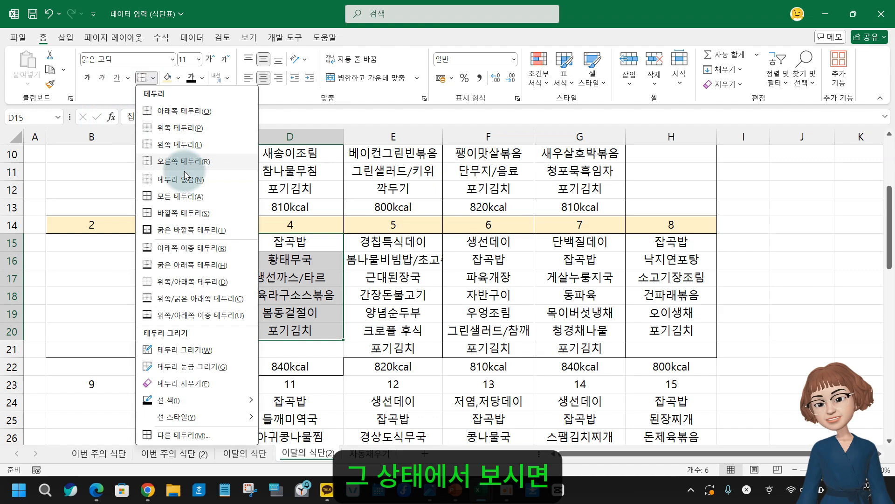
left_click(163, 217)
left_click(278, 347)
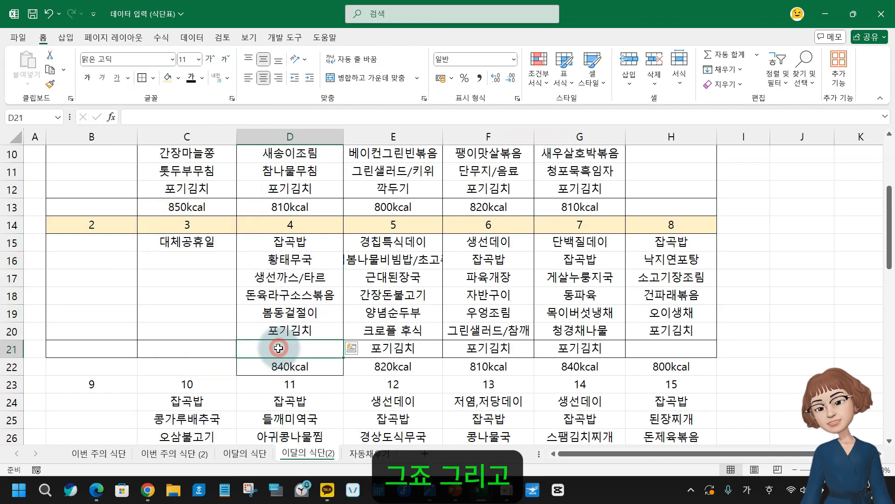
left_click(389, 368)
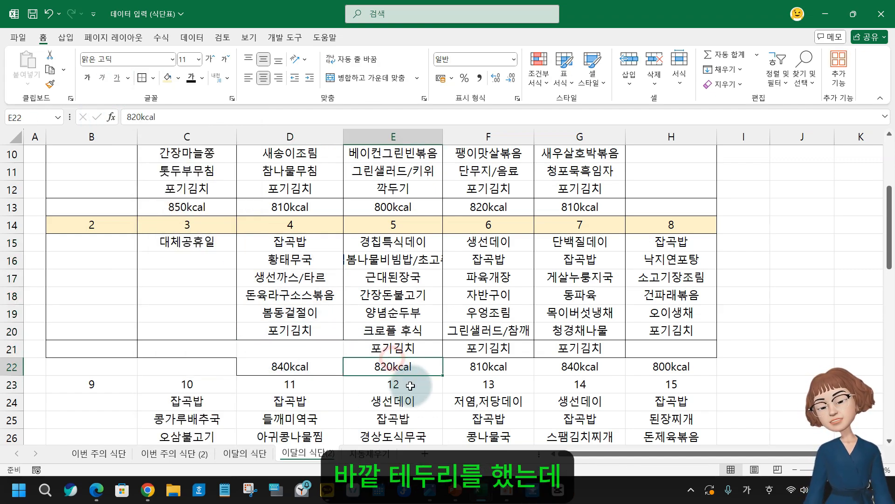
left_click(269, 342)
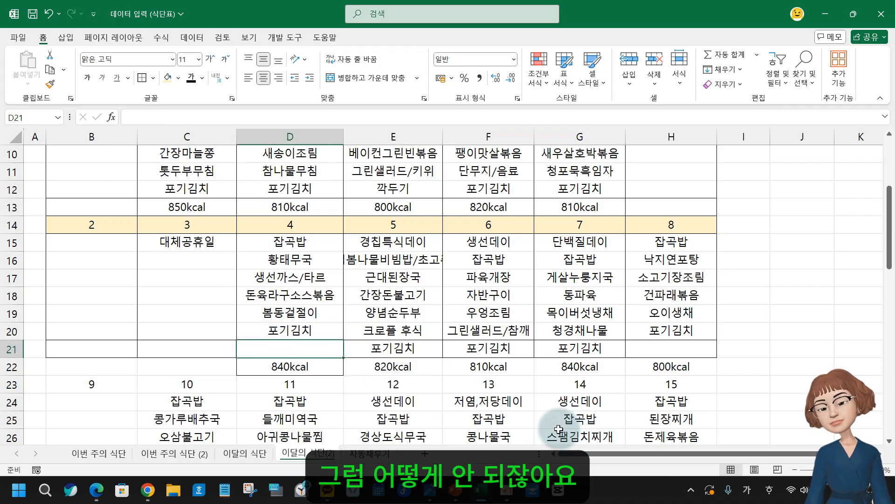
Clear the borders of the full Tuesday dish range D15:D21 again, including its blank last cell
left_click_drag(299, 243, 301, 349)
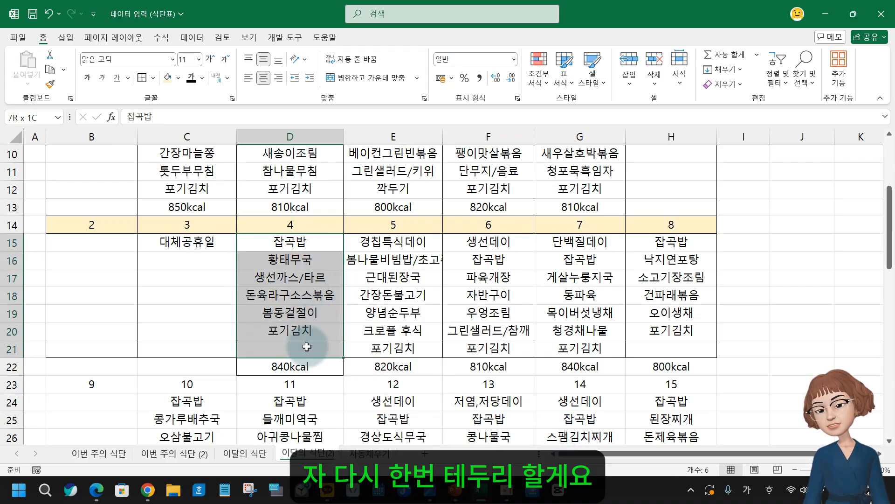
left_click(149, 82)
left_click(158, 178)
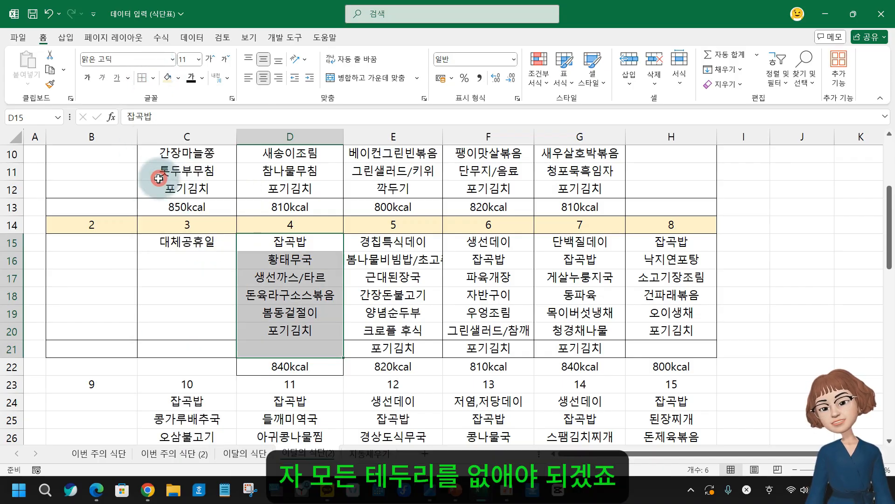
Apply outside borders to the April-4 style menu block in cells D15:D21
left_click(152, 78)
left_click(173, 213)
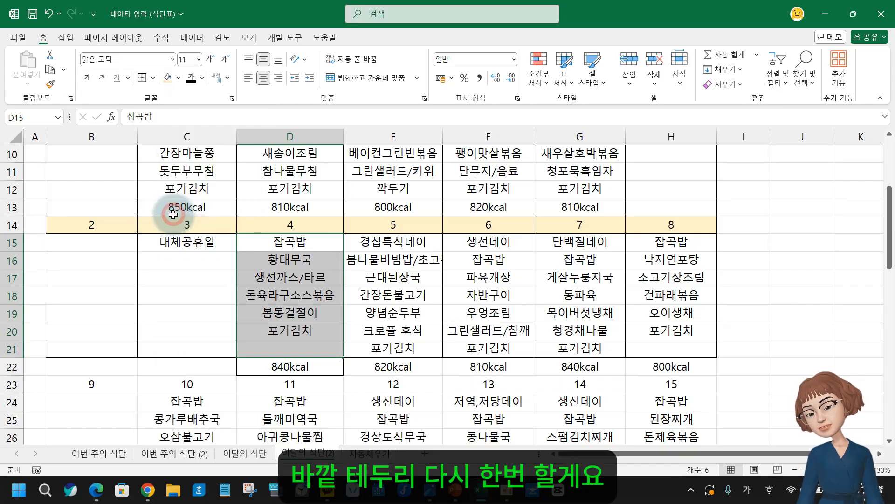
left_click(753, 275)
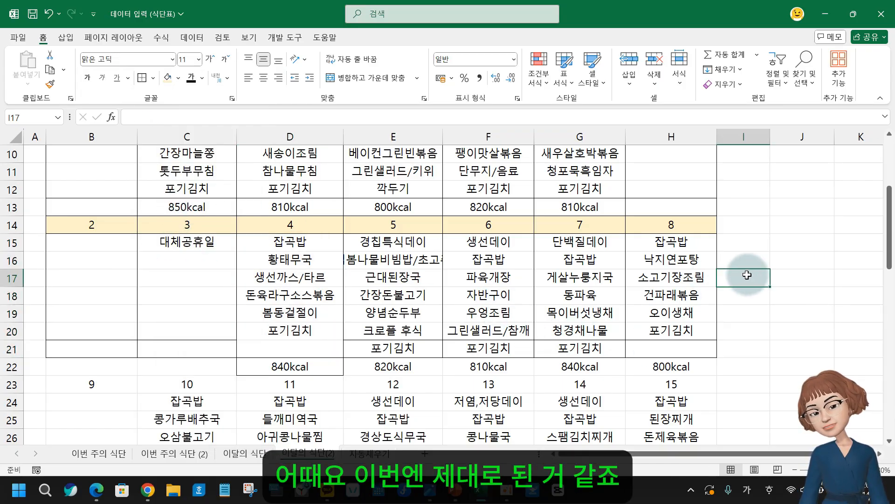
Copy the formatting of D14:D22 onto the whole week block B14:H22 with Format Painter
left_click_drag(285, 225, 304, 367)
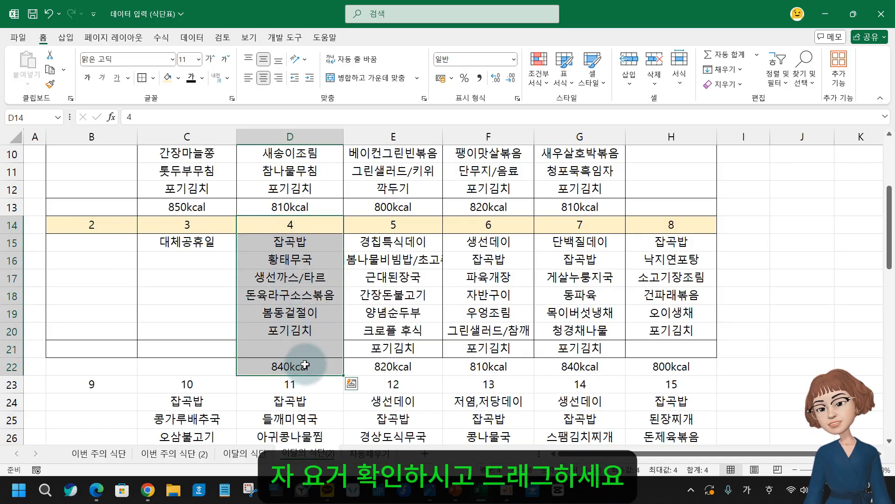
left_click(50, 85)
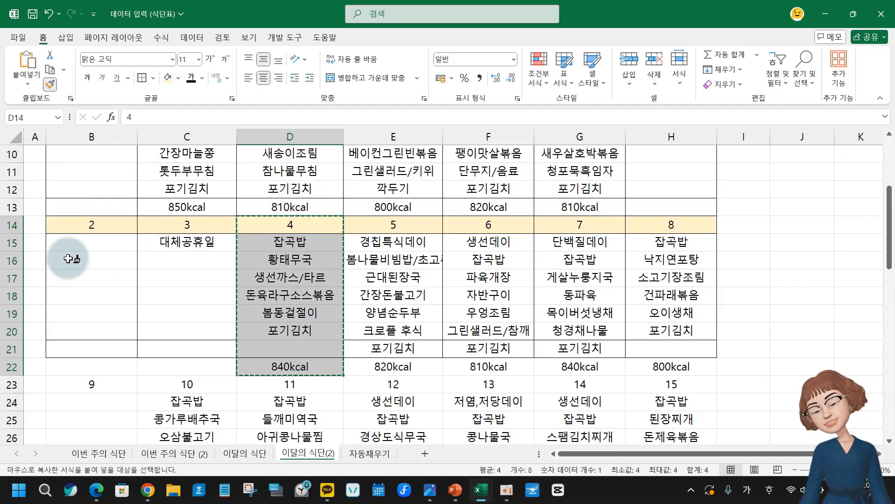
mouse_move(67, 224)
left_mouse_down()
mouse_move(500, 346)
mouse_move(679, 362)
left_mouse_up()
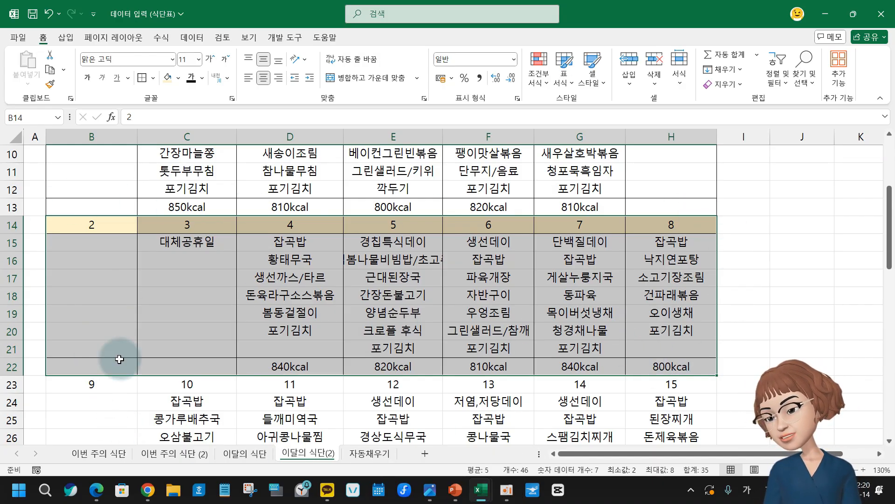
Copy the formatting of the week block B14:H22 onto the following week starting at B23
scroll(269, 404, "down", 1)
scroll(270, 404, "down", 1)
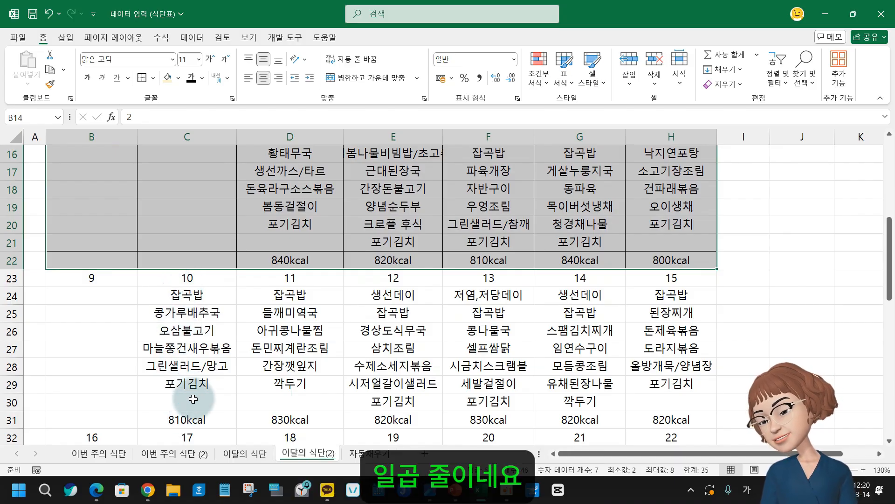
scroll(193, 399, "up", 1)
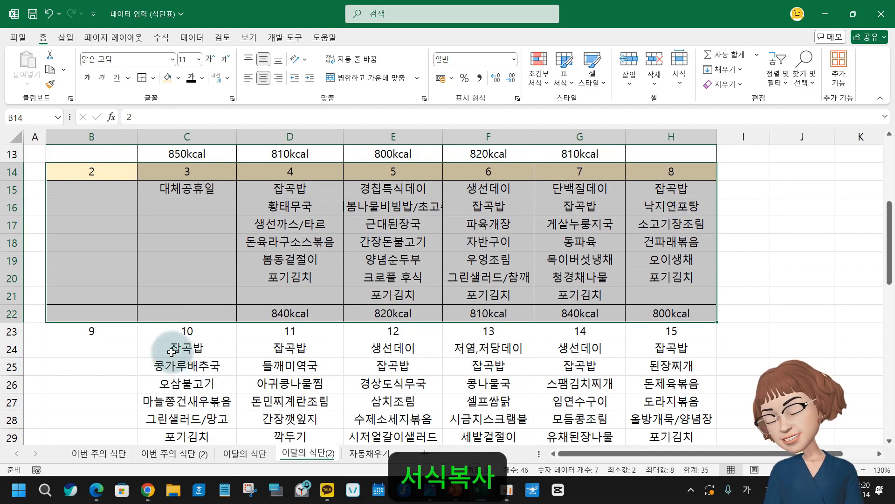
left_click(50, 85)
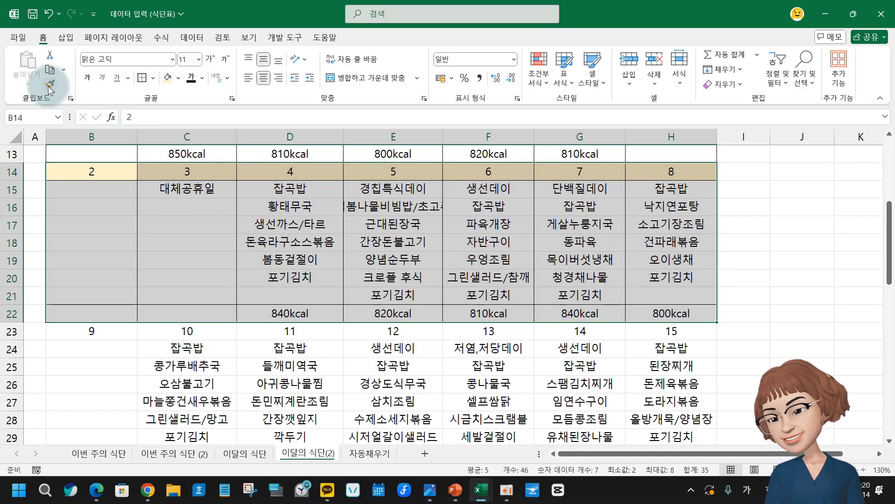
left_click(90, 332)
scroll(170, 326, "down", 2)
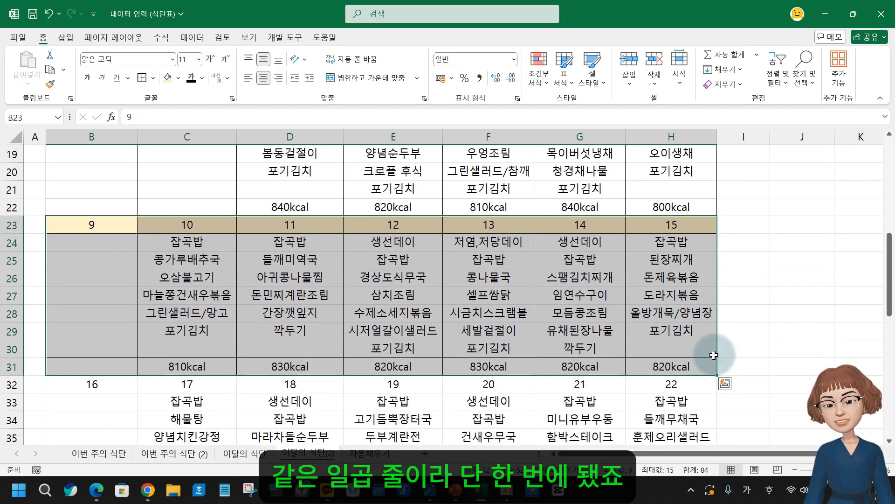
Copy the formatting of the week block B23:H31 onto the week starting at B32
left_click(50, 85)
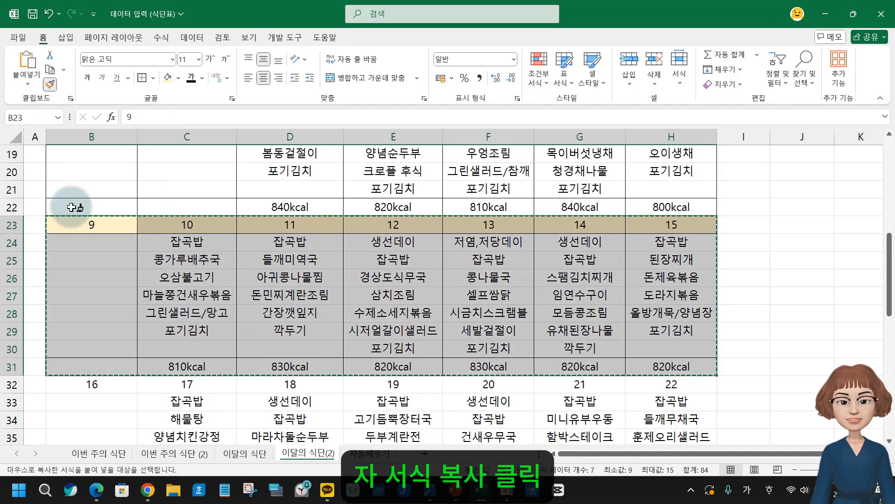
left_click(93, 383)
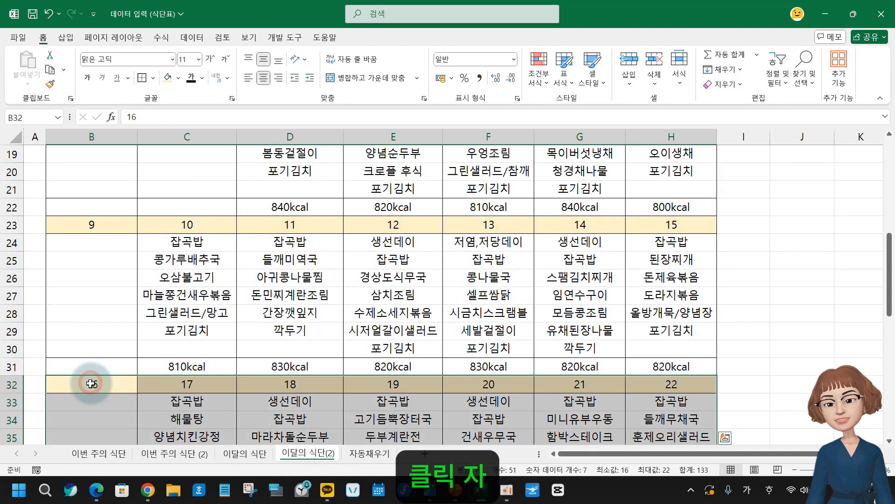
scroll(380, 293, "down", 2)
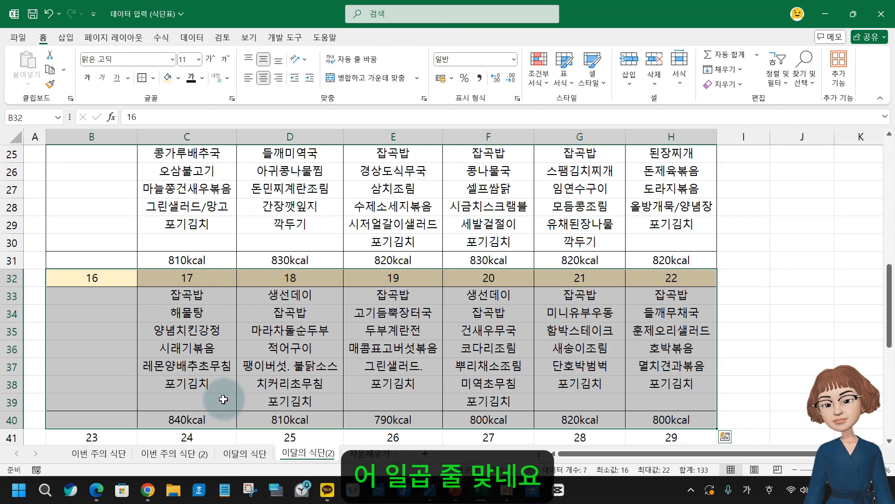
Copy the formatting of the week block B32:H40 onto the week starting at B41
scroll(224, 396, "down", 2)
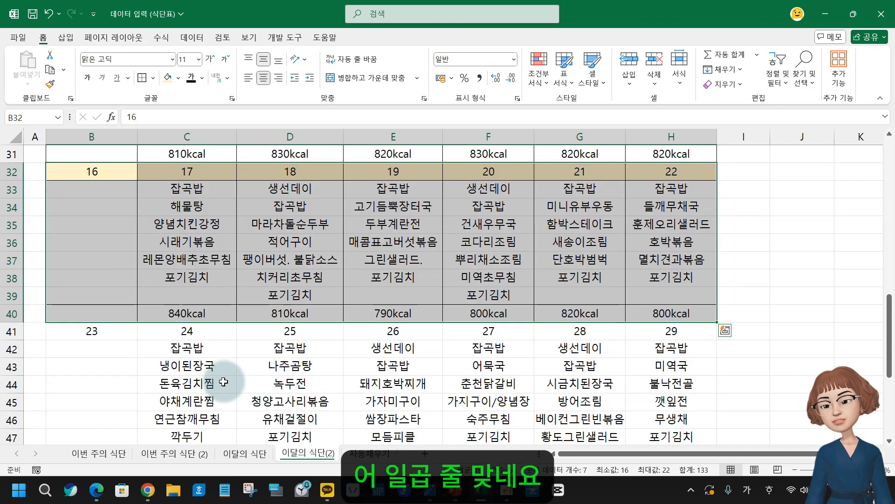
left_click(51, 85)
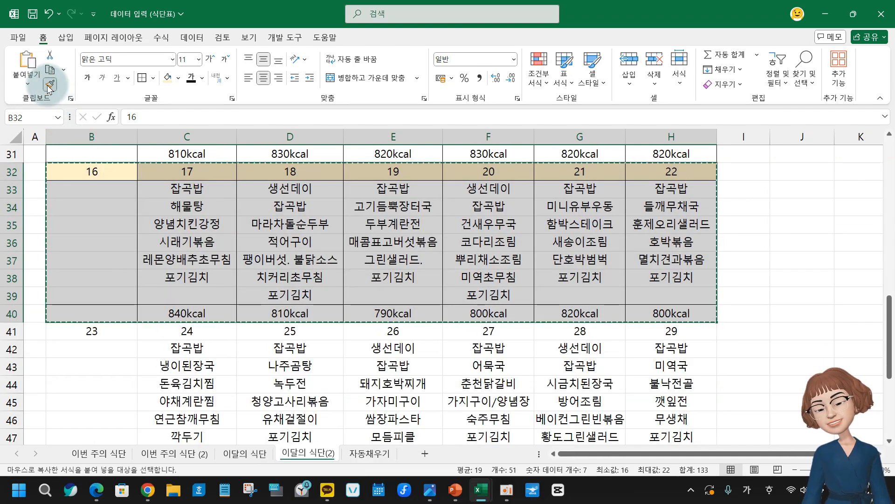
left_click(89, 332)
scroll(262, 301, "down", 2)
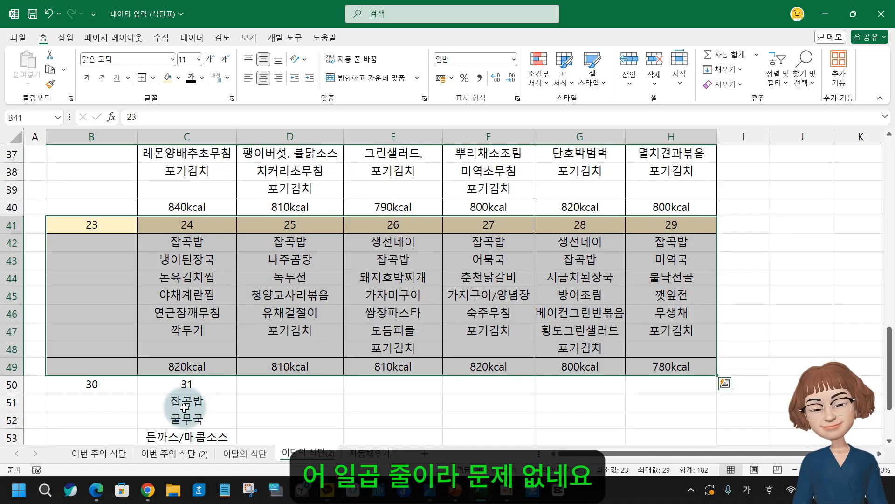
scroll(184, 406, "down", 2)
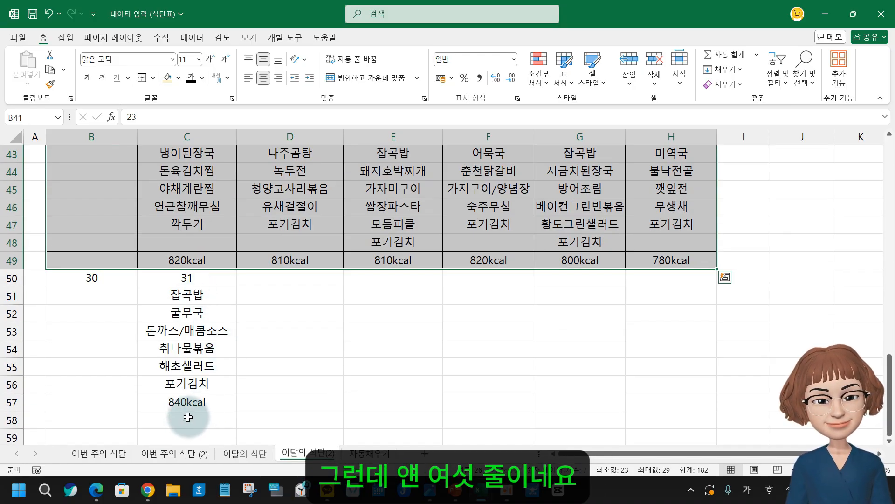
Copy the formatting of the six-dish Monday column C6:C13 onto the last two days in B50:C57
scroll(188, 411, "up", 14)
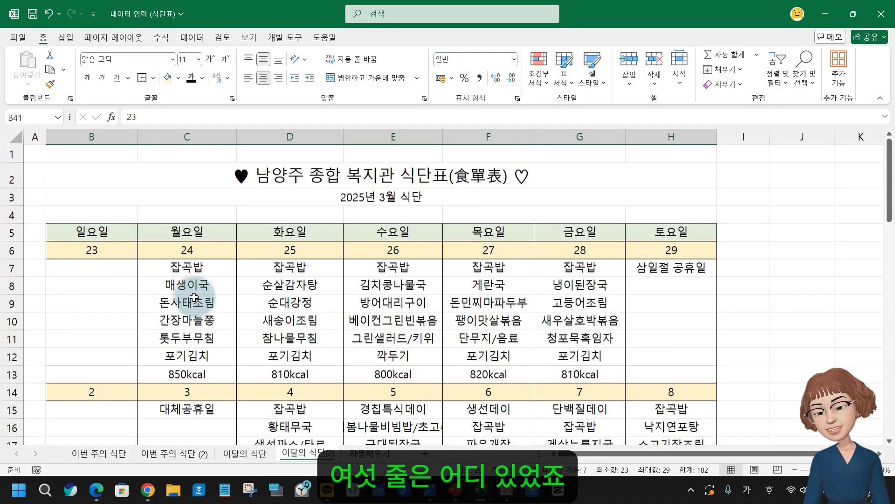
left_click_drag(182, 252, 186, 373)
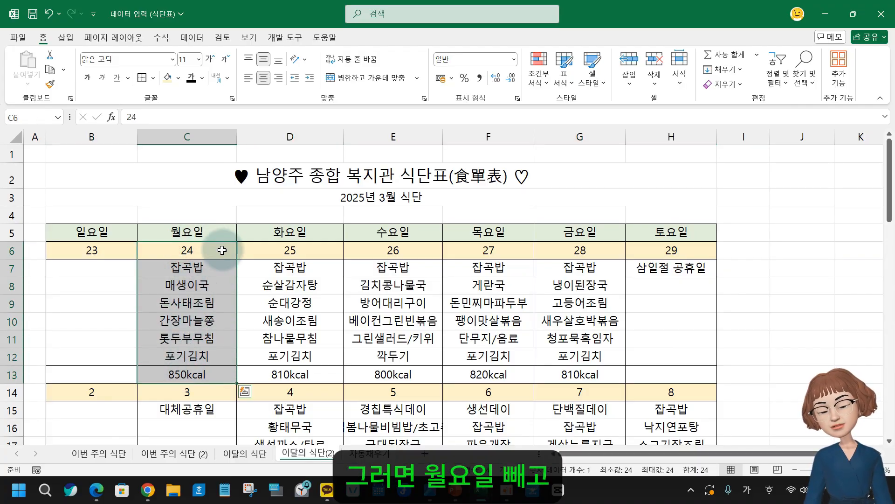
left_click(274, 254)
mouse_move(187, 252)
left_mouse_down()
mouse_move(181, 408)
mouse_move(187, 376)
left_mouse_up()
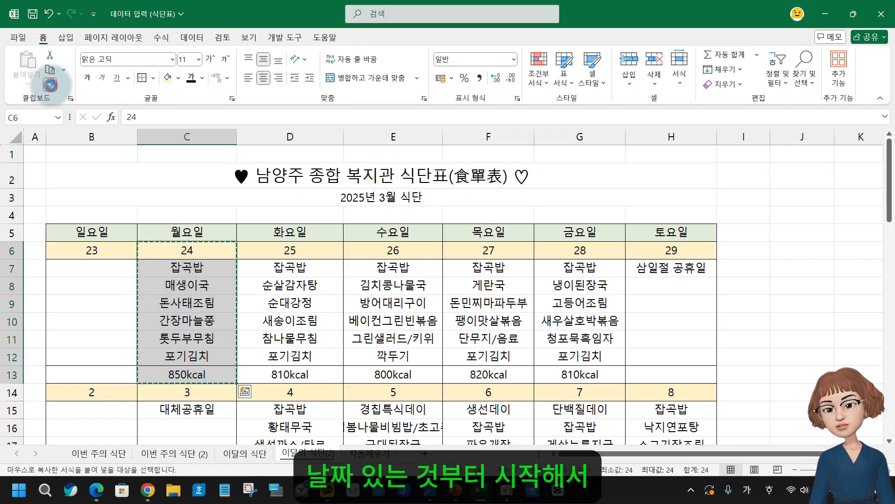
scroll(136, 304, "down", 10)
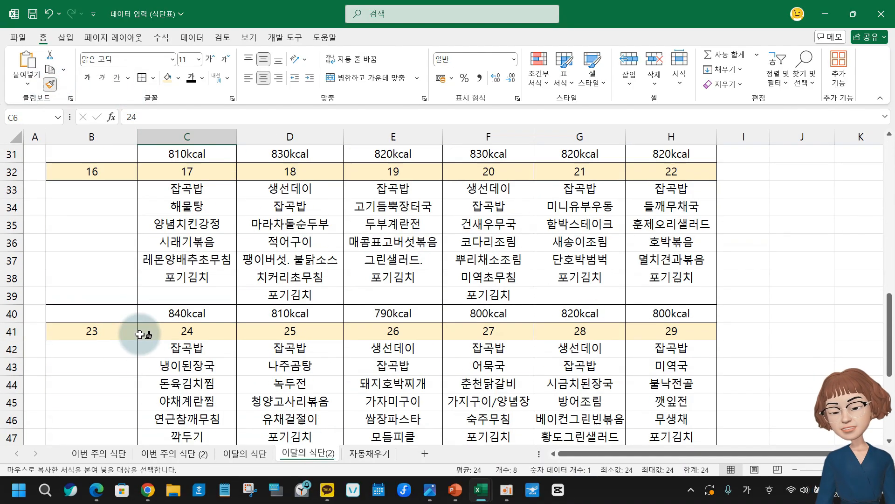
scroll(140, 334, "down", 4)
mouse_move(72, 276)
left_mouse_down()
mouse_move(129, 314)
mouse_move(159, 404)
left_mouse_up()
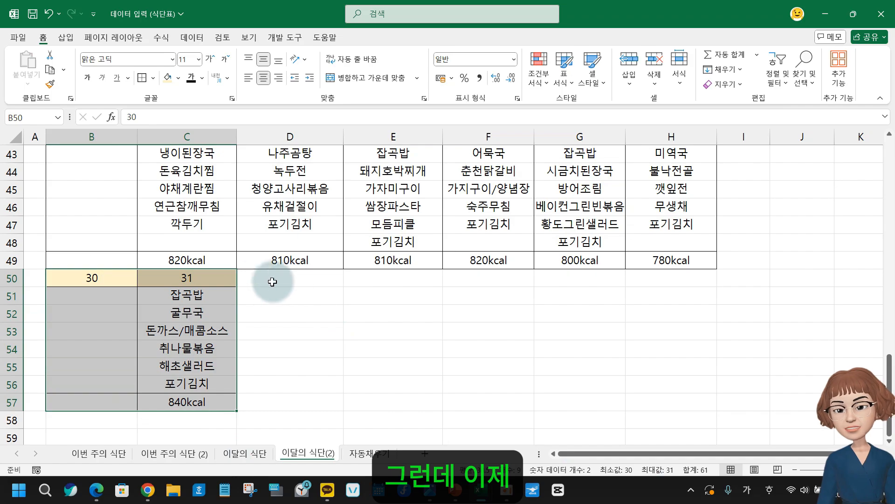
Copy the formatting of the first week block B6:H13 onto the last week starting at B50
scroll(226, 285, "up", 13)
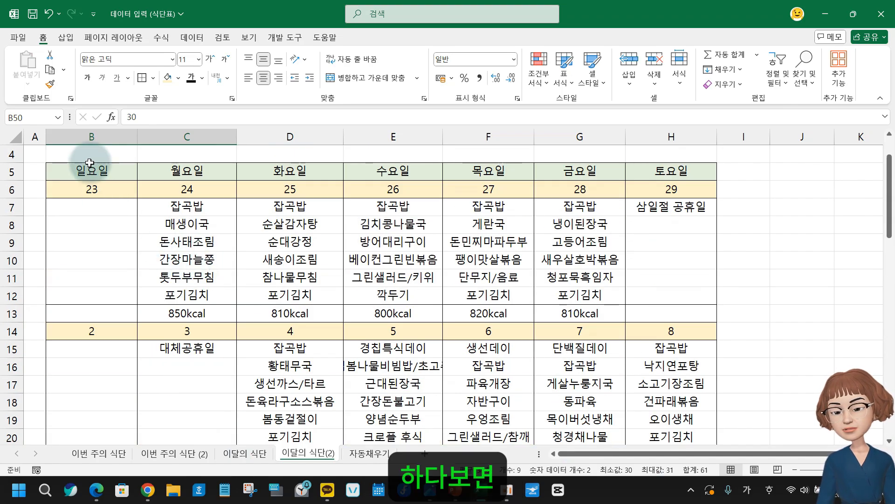
left_click_drag(79, 191, 642, 320)
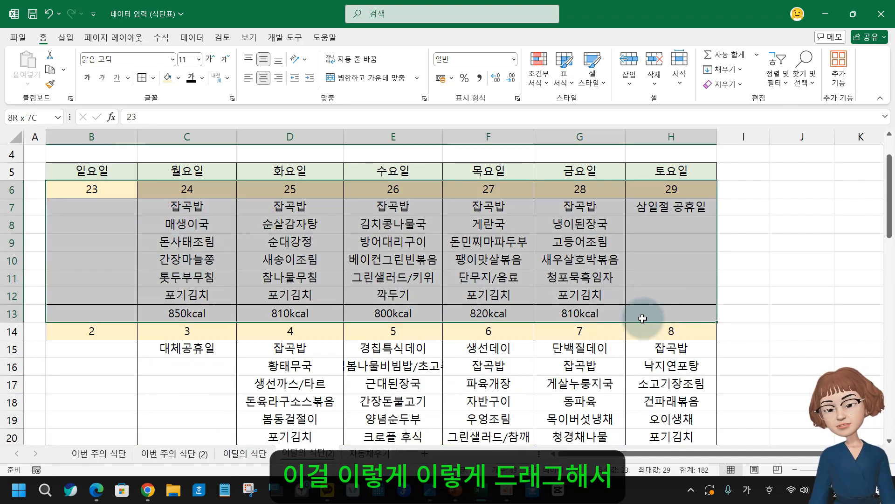
left_click(50, 84)
scroll(140, 373, "down", 12)
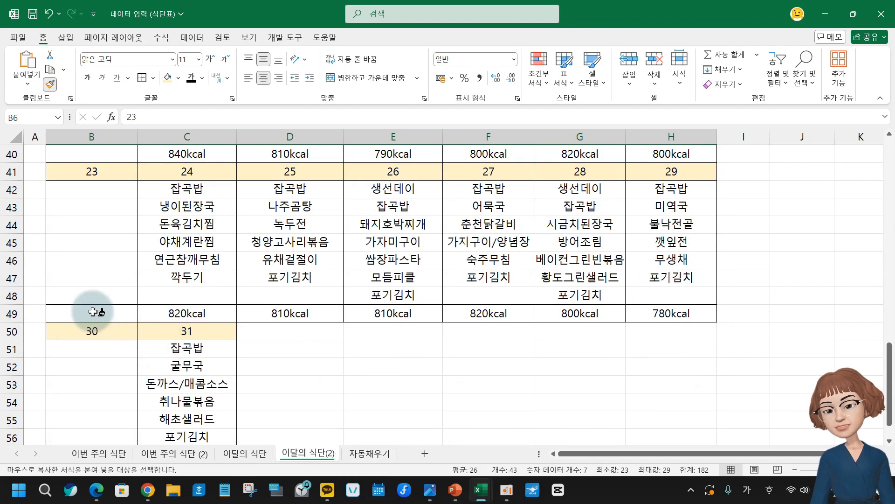
left_click(76, 333)
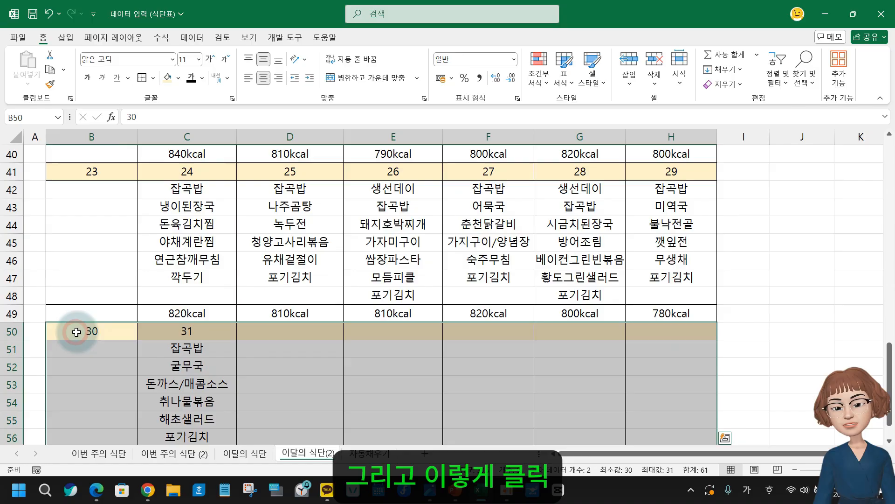
Clear only the formats from the empty day cells D50:H57 in the last week
left_click(573, 400)
left_click_drag(291, 327, 667, 398)
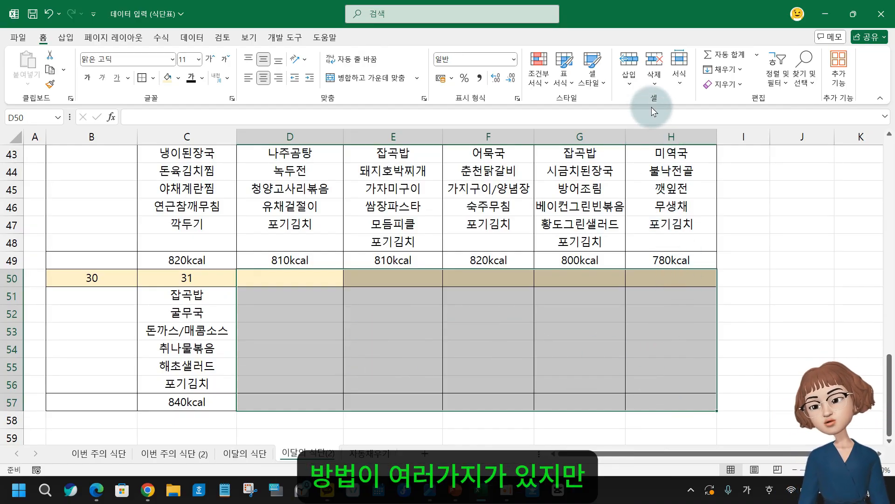
left_click(732, 86)
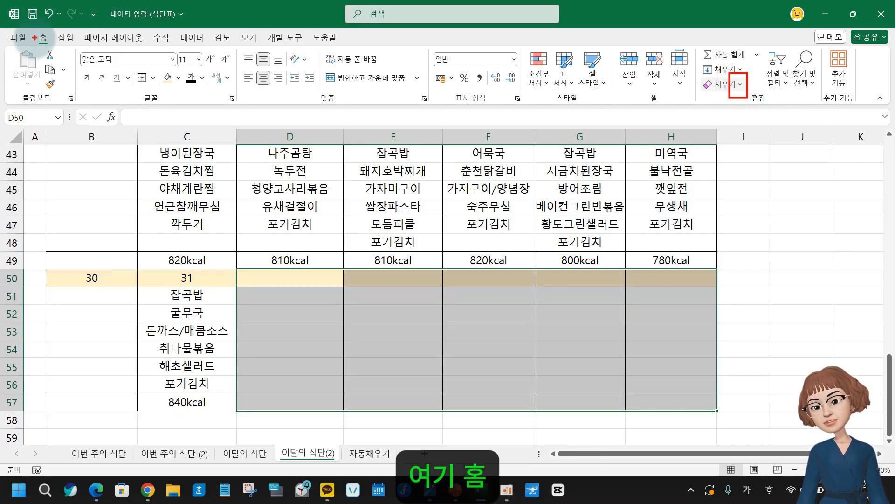
left_click(738, 84)
left_click(751, 123)
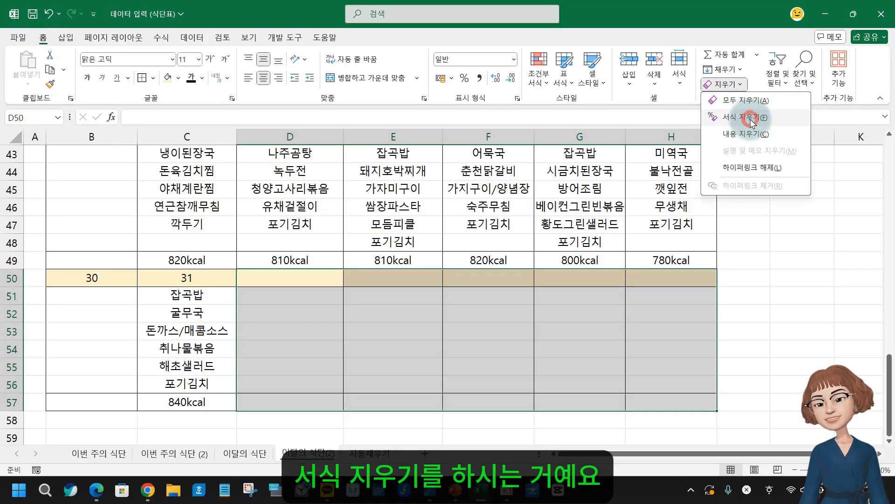
left_click(385, 396)
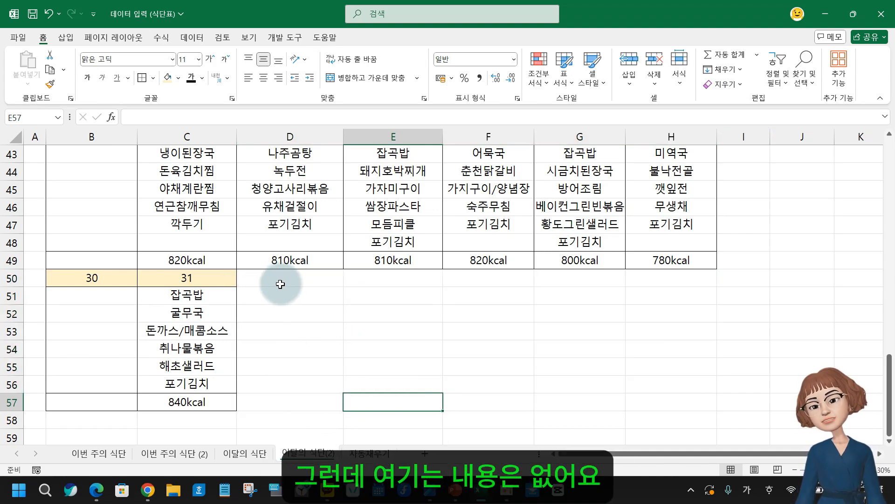
left_click_drag(280, 284, 650, 402)
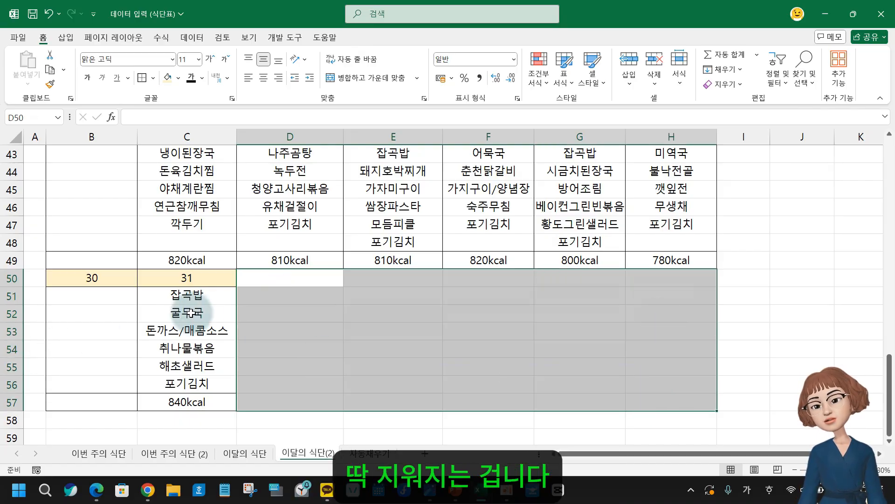
Merge and center the two holiday blocks H7:H12 (삼일절 공휴일) and C15:C21 (대체공휴일) together
scroll(190, 313, "up", 14)
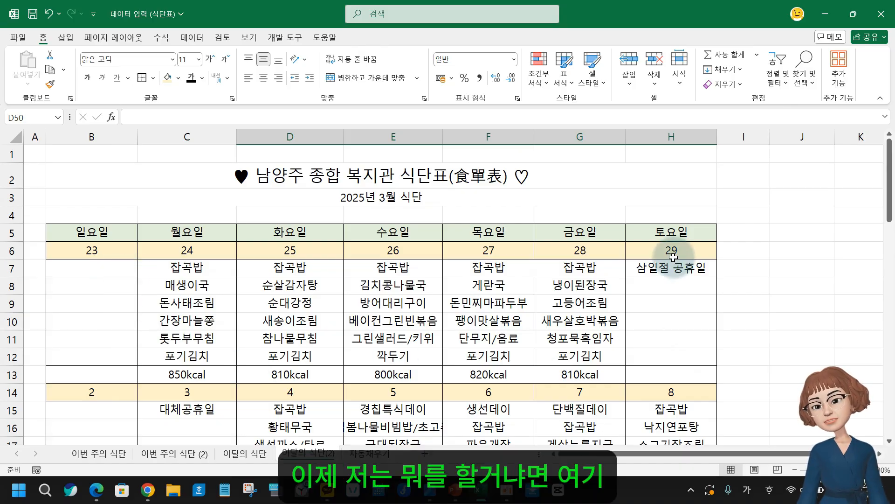
left_click_drag(666, 269, 671, 360)
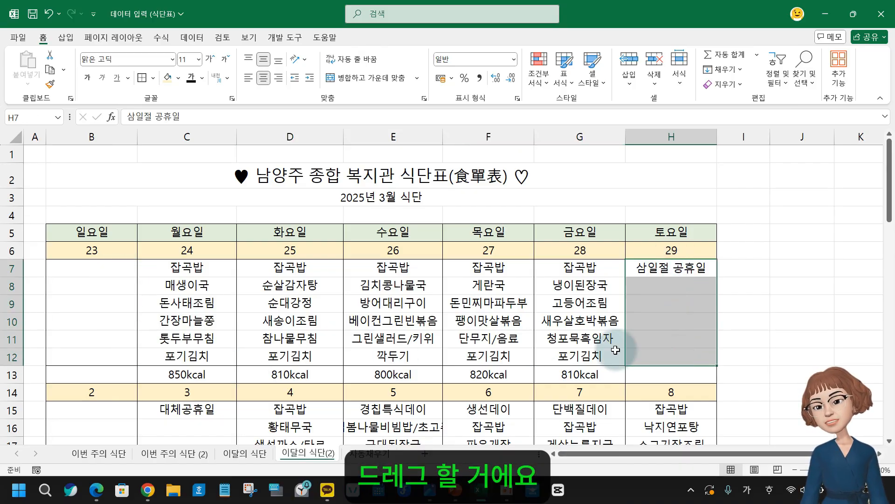
scroll(63, 292, "down", 3)
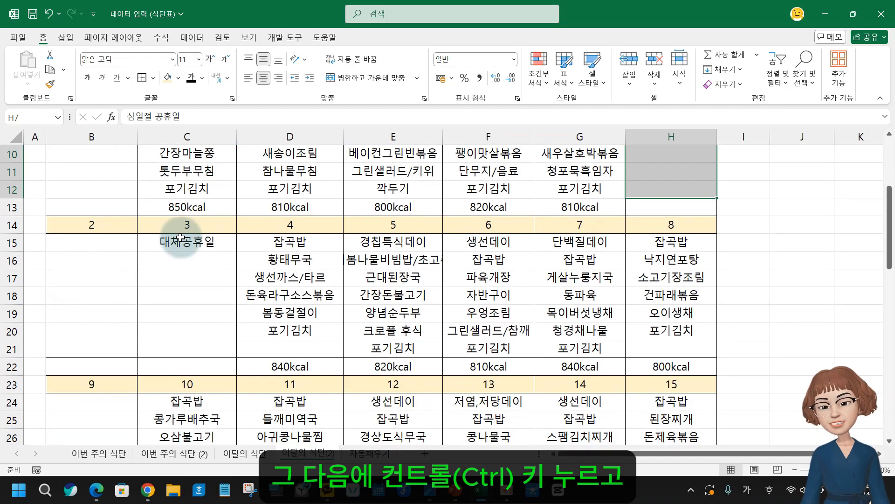
left_click_drag(203, 243, 201, 341)
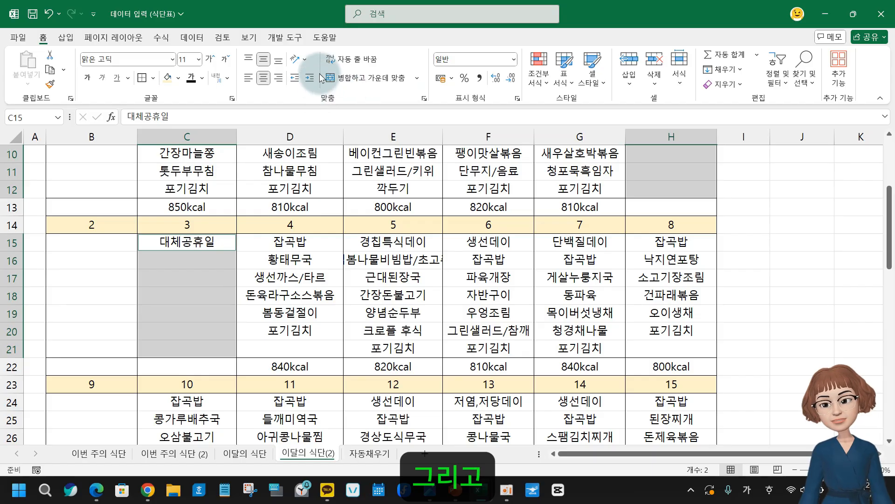
left_click(356, 84)
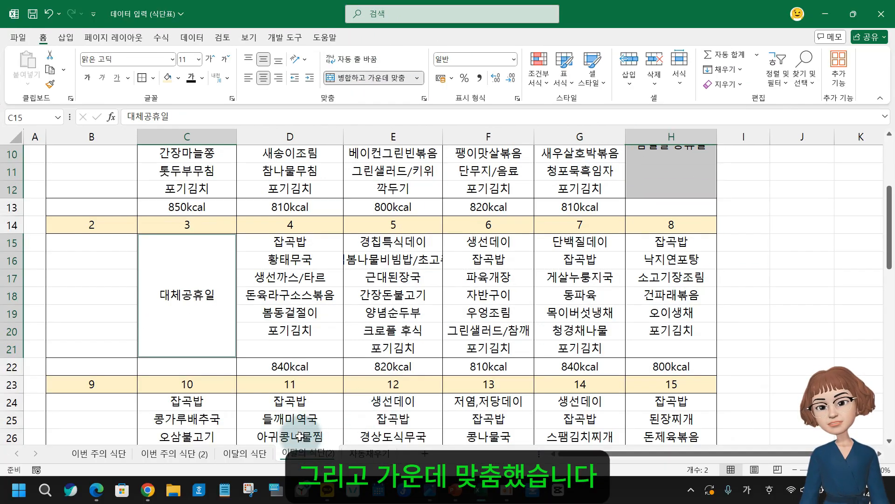
Look over the formatted March menu table from the title down to the last week in row 57
left_click(494, 295)
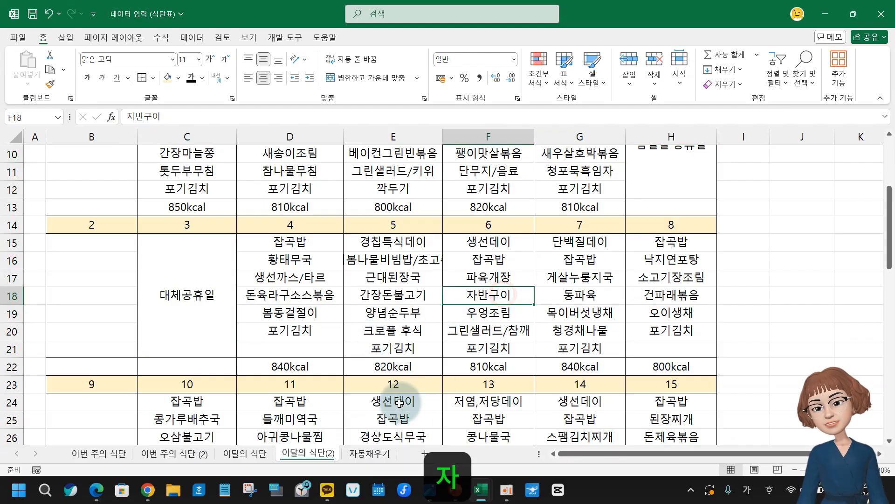
scroll(220, 360, "up", 2)
scroll(219, 359, "up", 1)
scroll(260, 332, "down", 2)
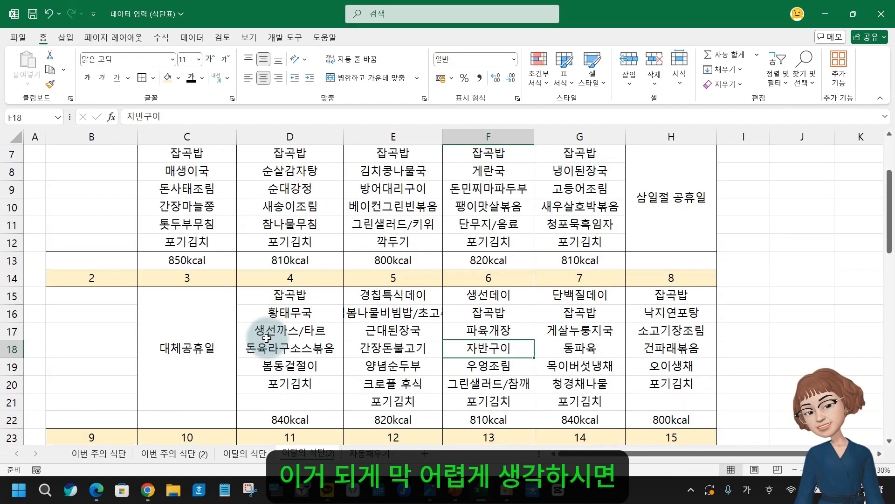
scroll(270, 338, "down", 3)
scroll(336, 394, "down", 2)
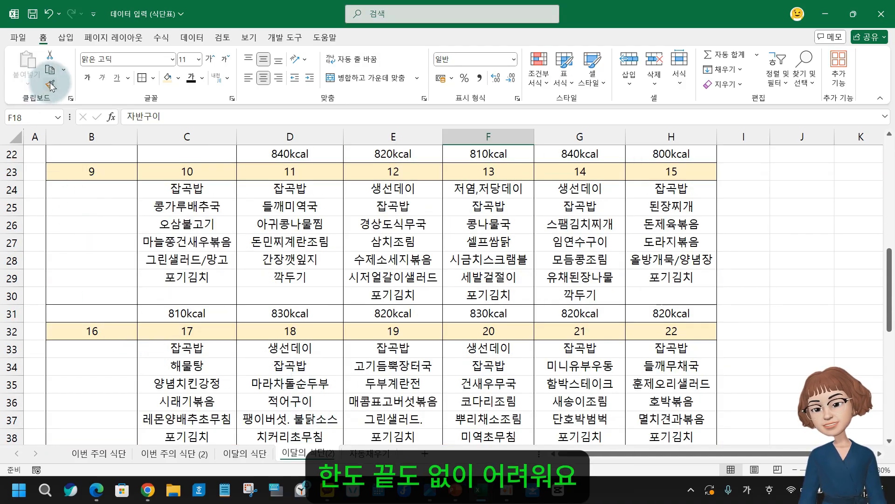
scroll(357, 341, "up", 7)
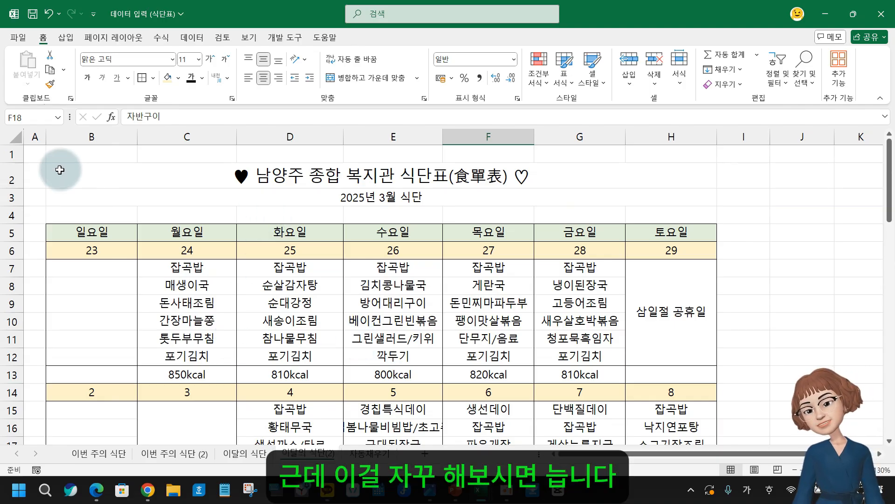
left_click(74, 179)
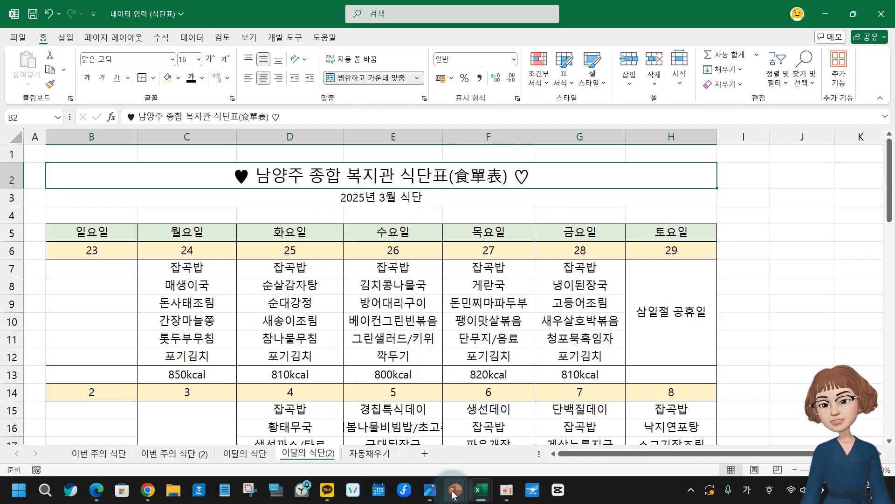
mouse_move(455, 494)
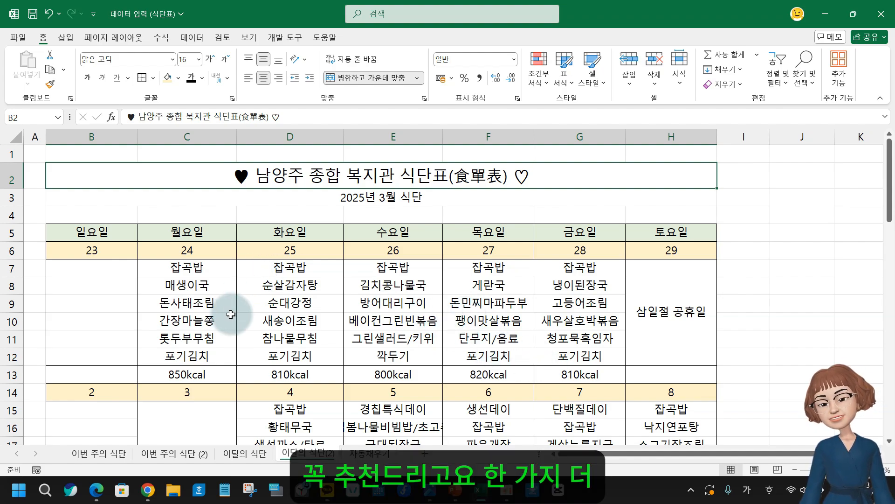
scroll(229, 314, "down", 6)
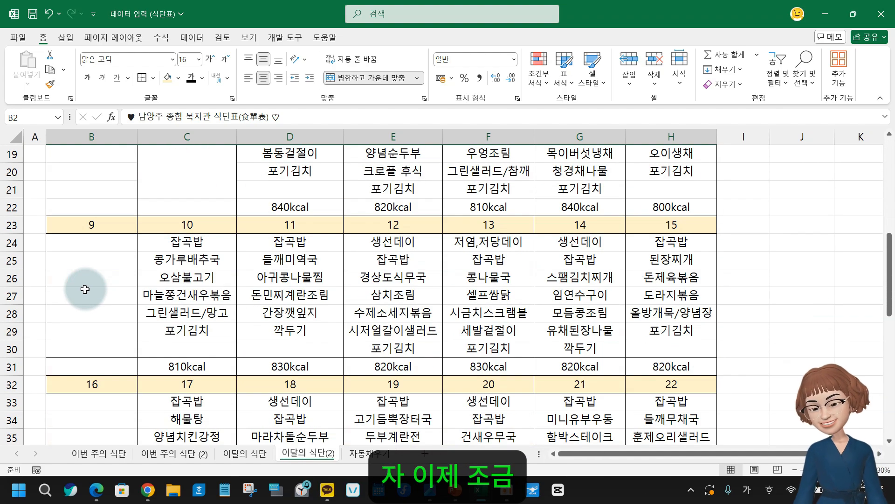
scroll(144, 368, "down", 8)
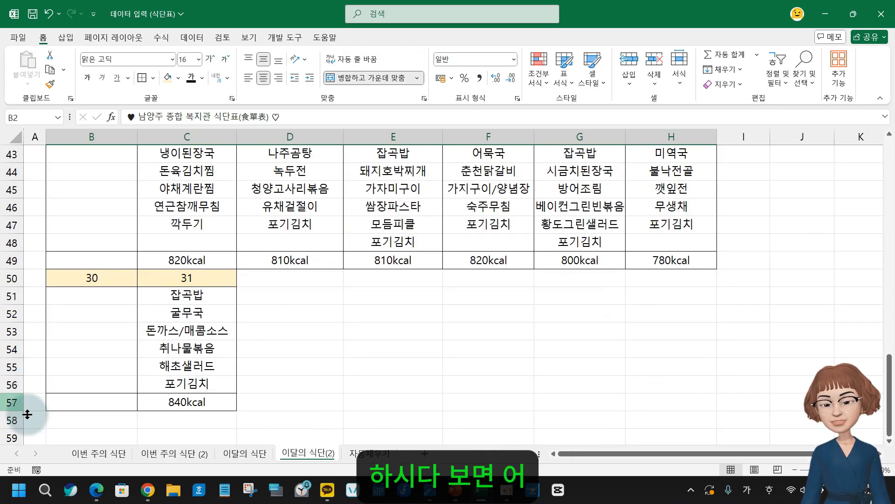
scroll(94, 304, "up", 14)
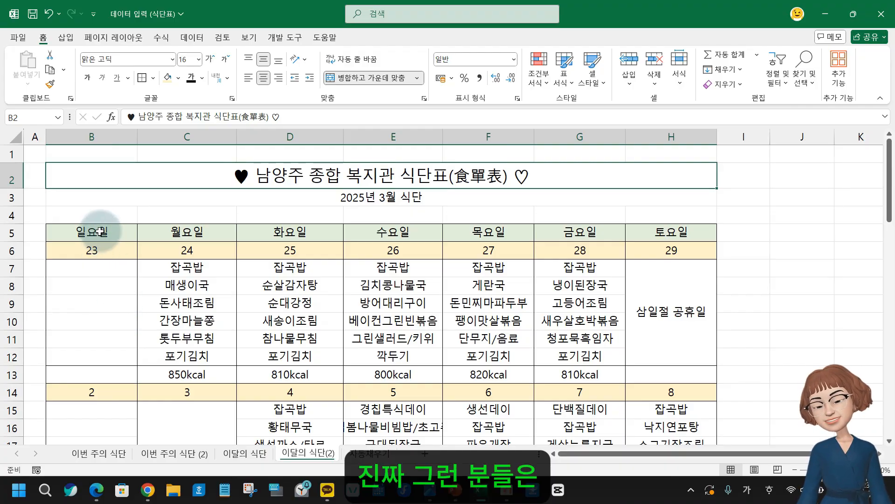
Try deleting the entire Sunday column B, and undo the deletion
right_click(88, 137)
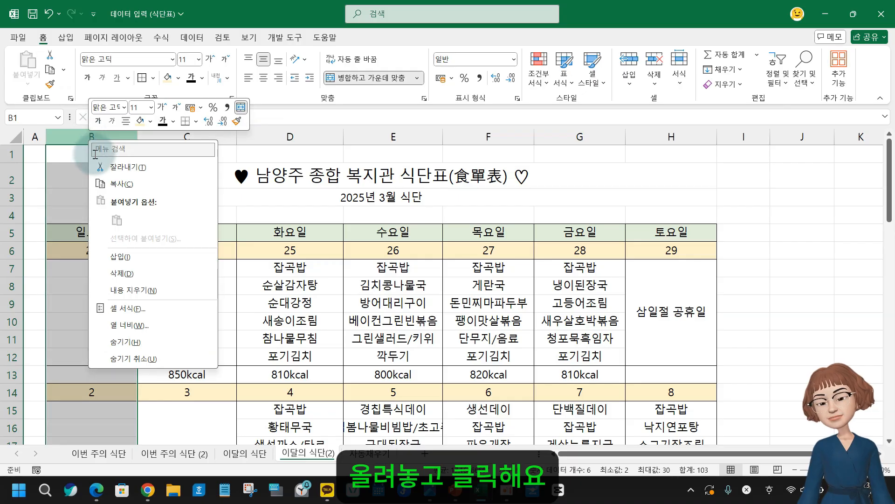
left_click(142, 274)
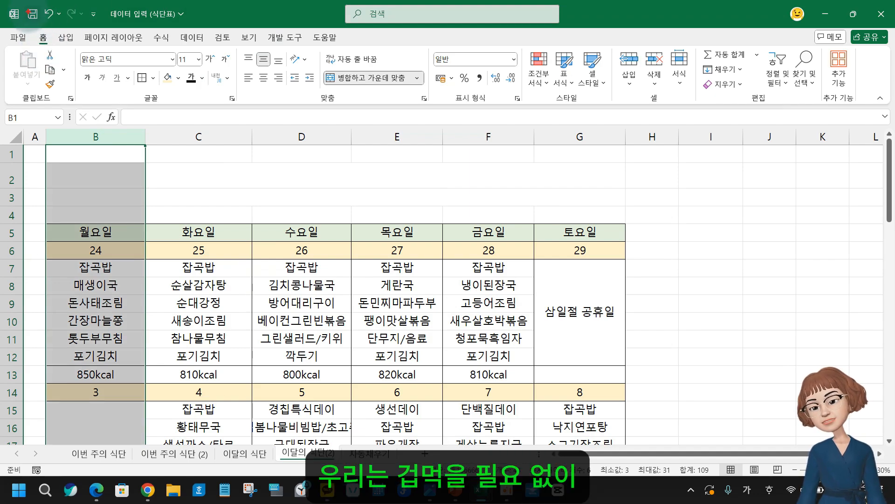
left_click(48, 14)
left_click(98, 161)
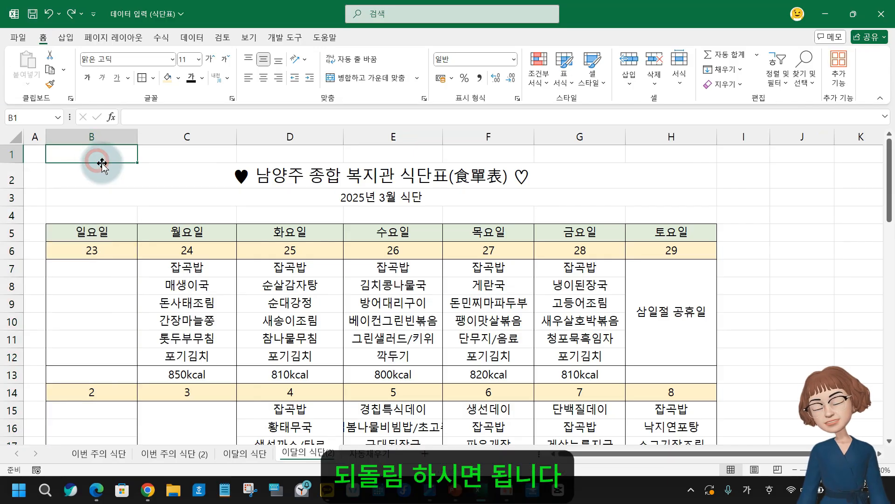
Select only the Sunday cells B5:B57 of the table and open the cell deletion options for them
left_click(96, 231)
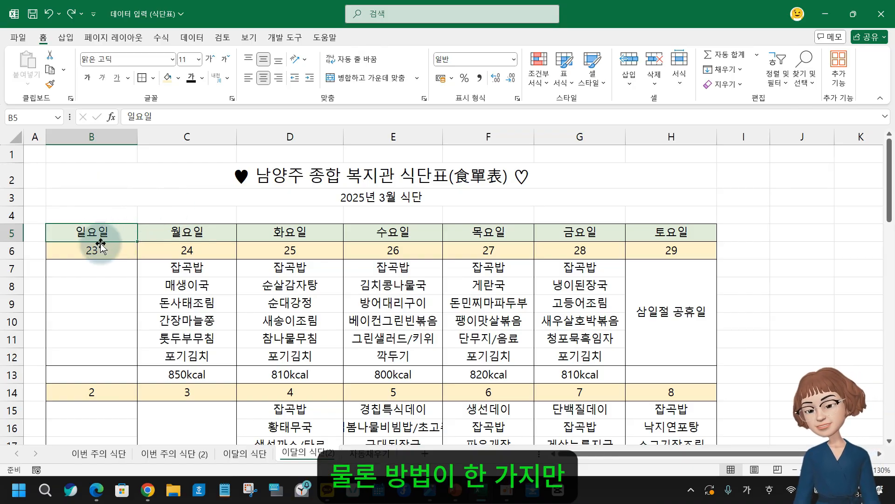
left_click_drag(96, 231, 89, 398)
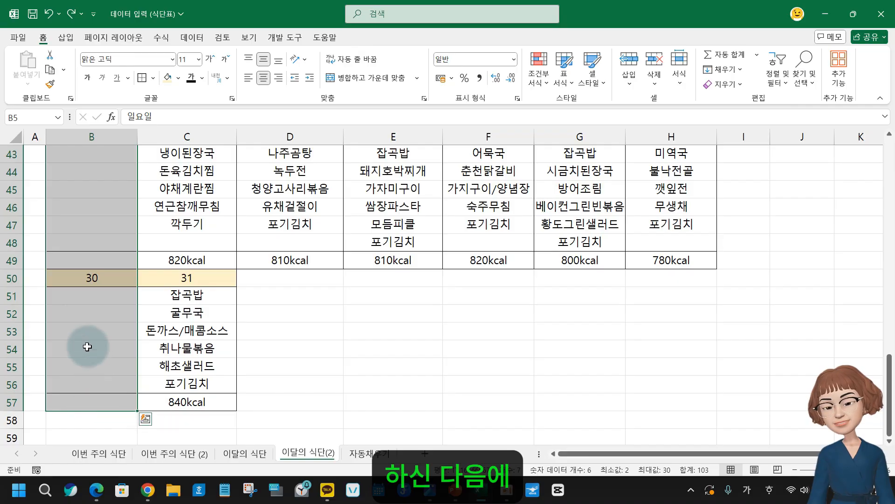
right_click(87, 342)
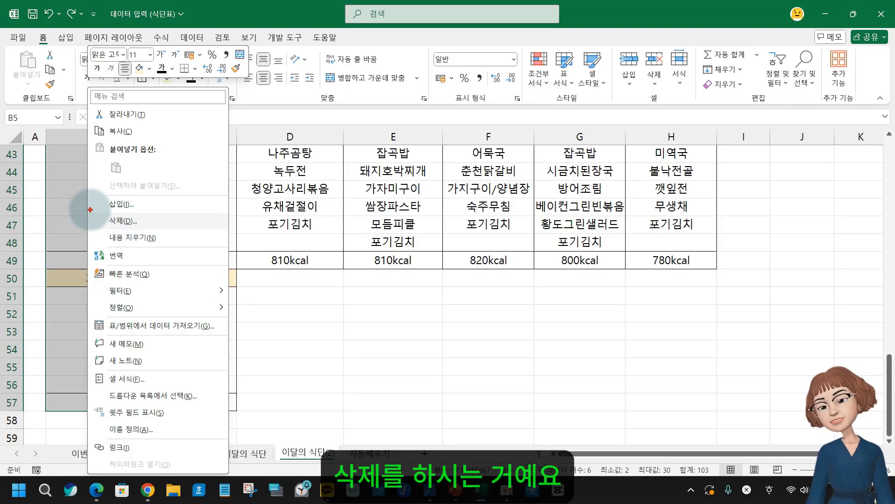
left_click(114, 220)
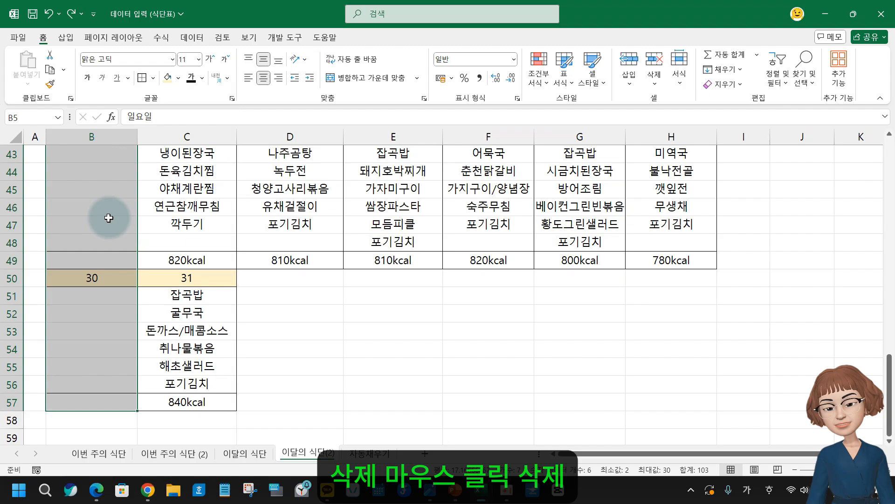
right_click(73, 205)
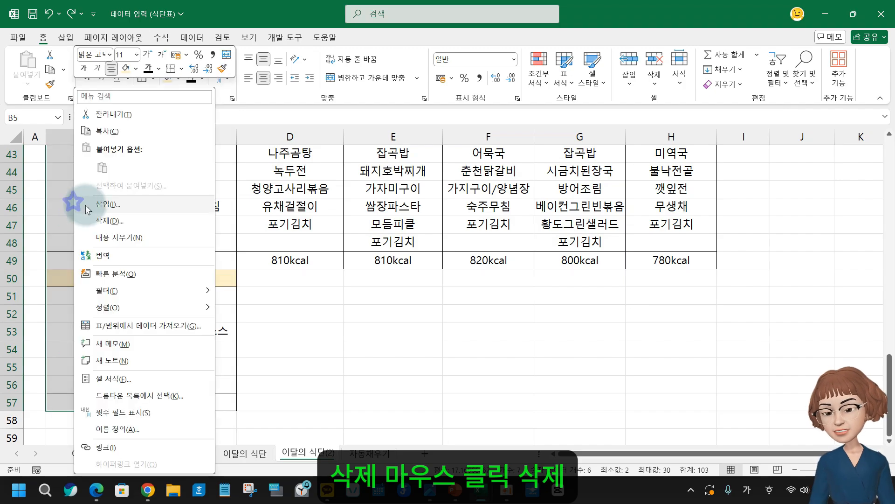
left_click(112, 221)
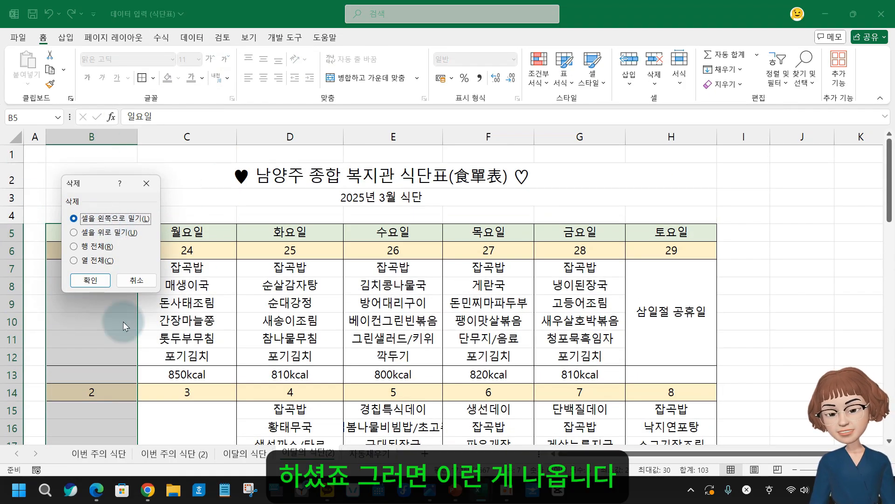
left_click_drag(99, 191, 141, 168)
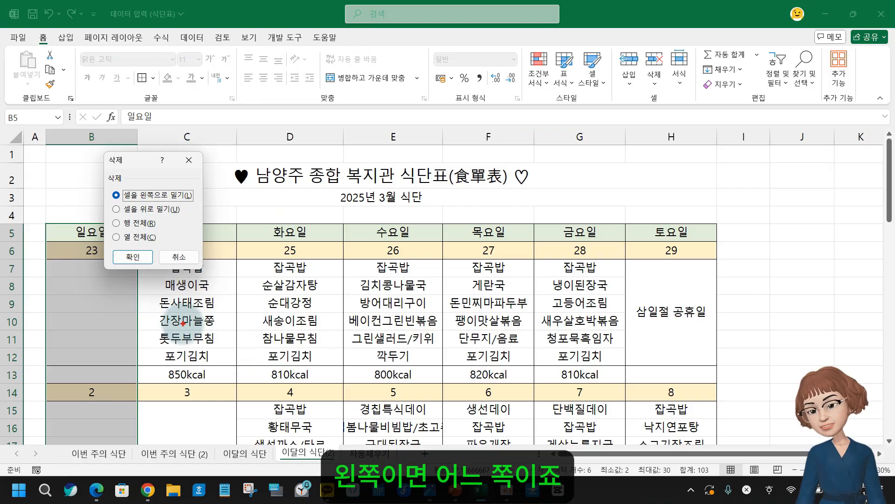
left_click_drag(183, 323, 46, 319)
left_click_drag(68, 292, 142, 375)
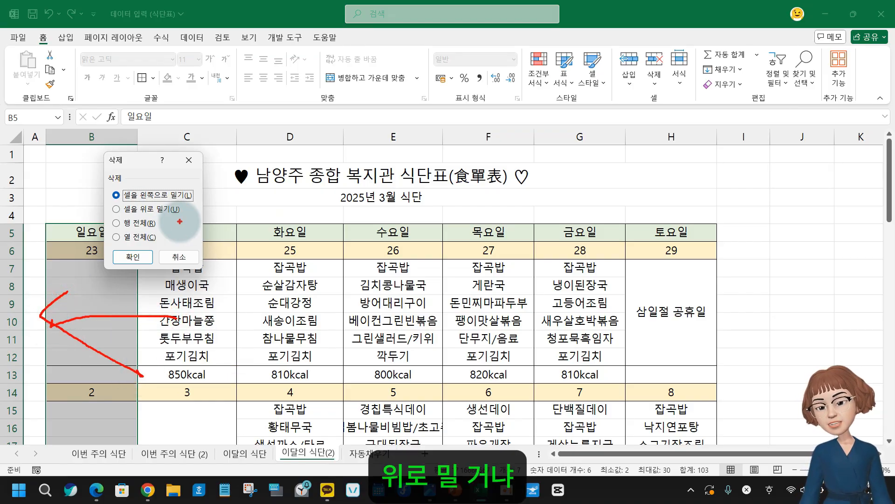
mouse_move(342, 302)
left_mouse_down()
mouse_move(346, 254)
mouse_move(288, 214)
left_mouse_up()
left_click_drag(332, 164, 428, 210)
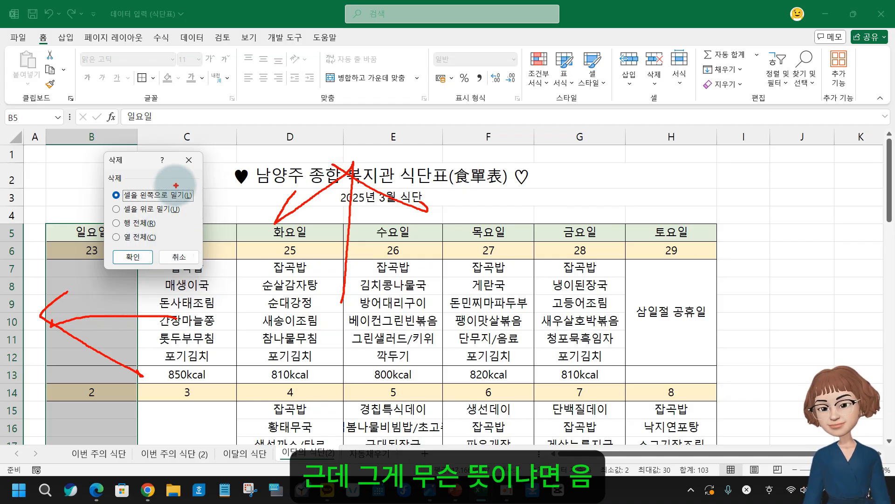
key("Escape")
left_click_drag(128, 164, 65, 169)
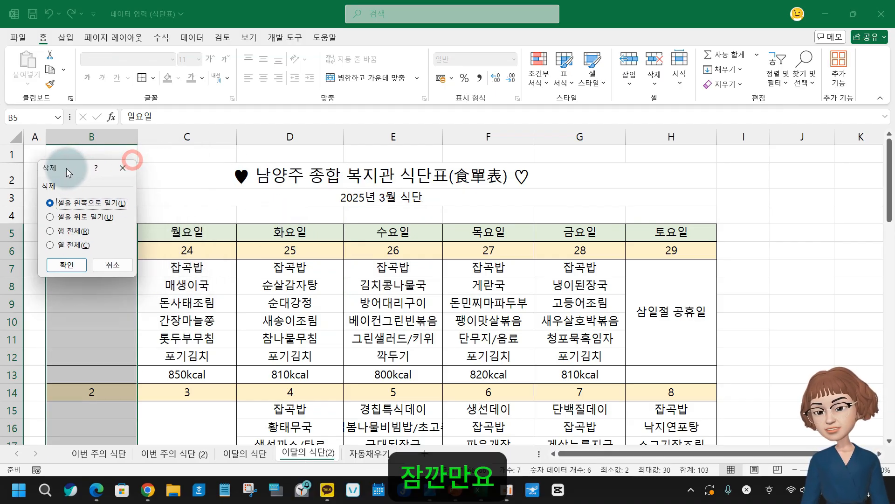
key("ctrl+2")
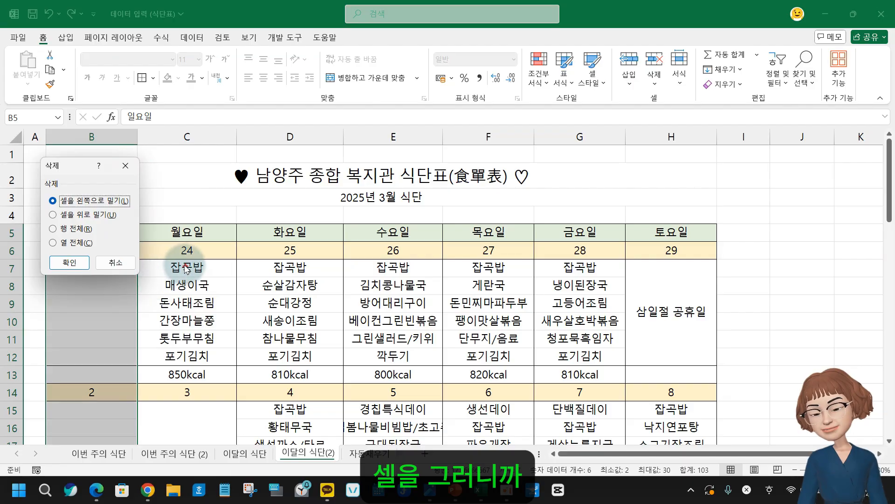
left_click_drag(140, 223, 695, 476)
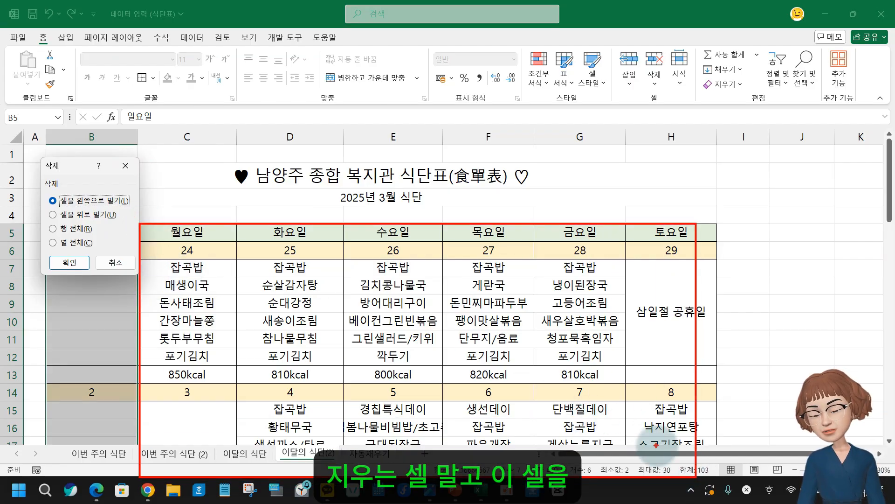
left_click_drag(213, 368, 103, 379)
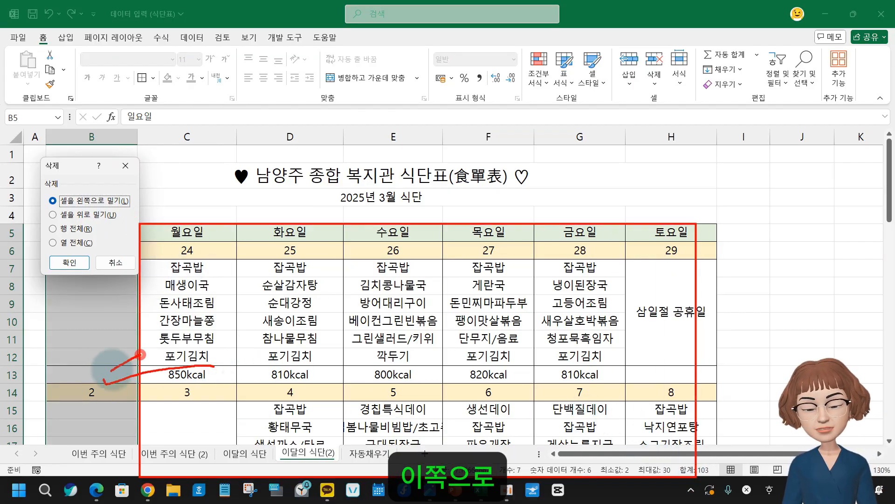
left_click_drag(139, 355, 156, 423)
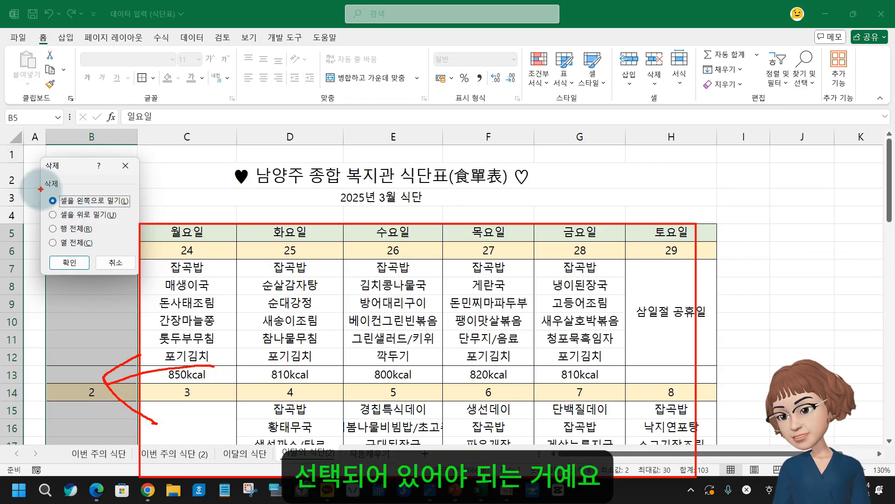
left_click_drag(38, 188, 134, 213)
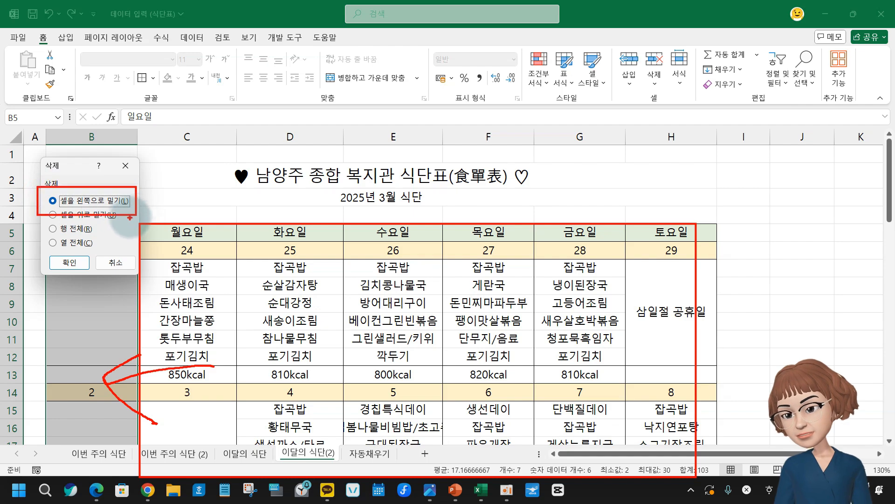
key("Escape")
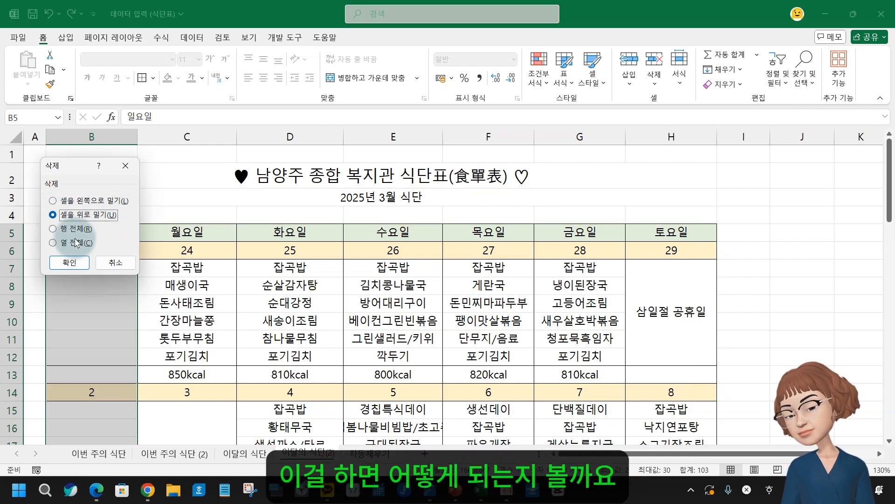
Delete the Sunday cells B5:B57 with the shift-cells-up option (셀을 위로 밀기) and check the remaining weeks
left_click(68, 262)
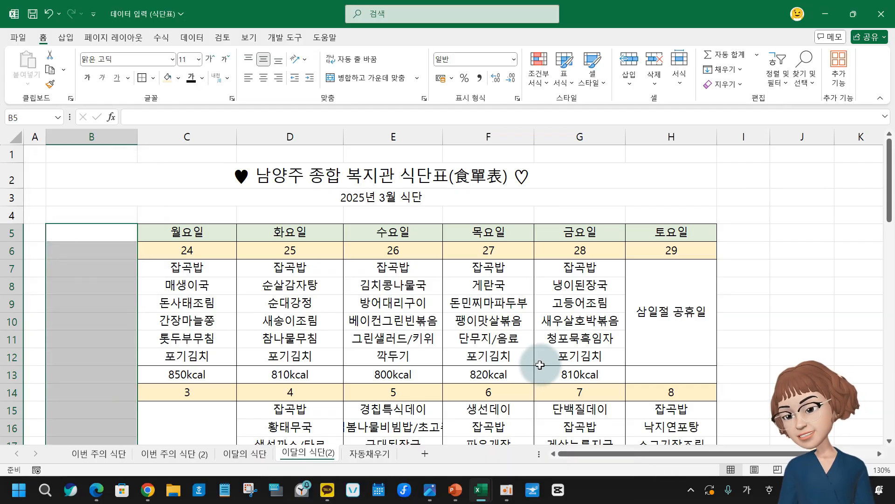
scroll(218, 266, "down", 1)
scroll(218, 265, "down", 11)
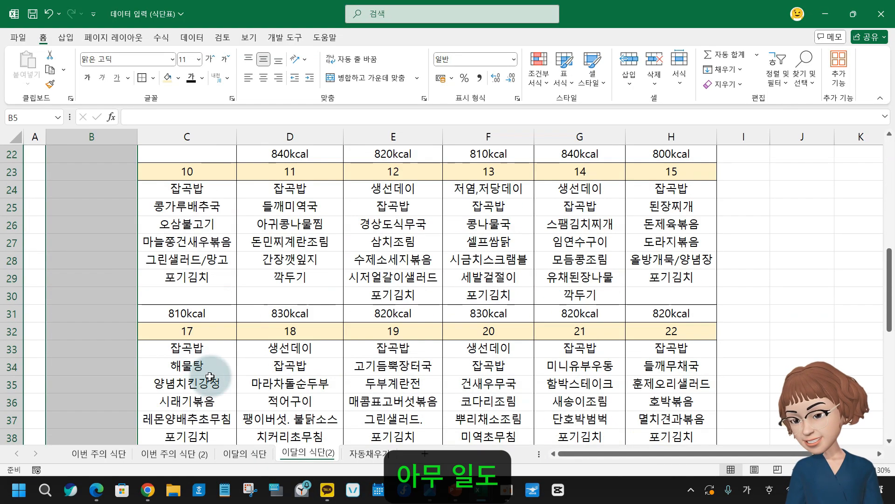
scroll(238, 373, "up", 3)
scroll(19, 248, "up", 8)
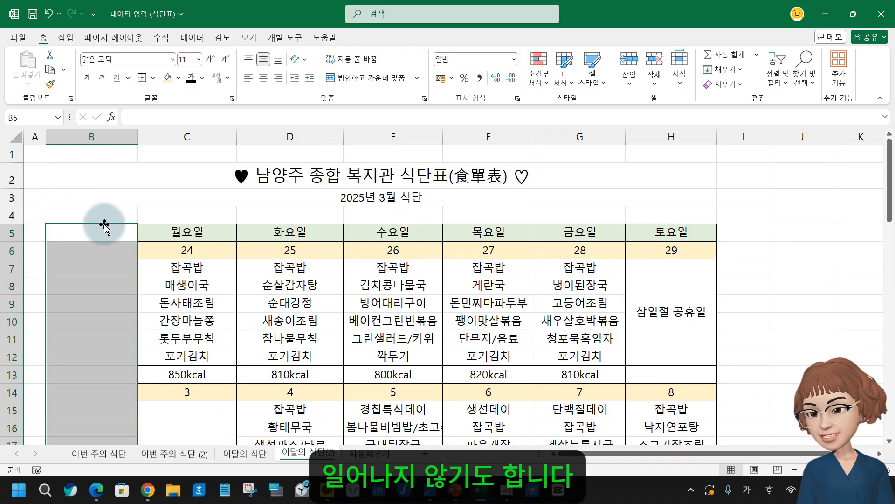
Delete the whole column of the selected cells B5:B57 with the entire-column option (열 전체)
right_click(99, 234)
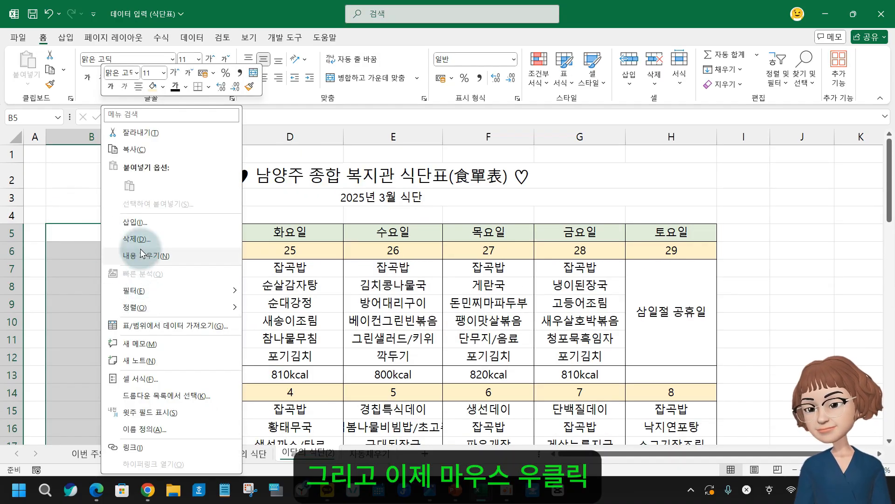
left_click(130, 235)
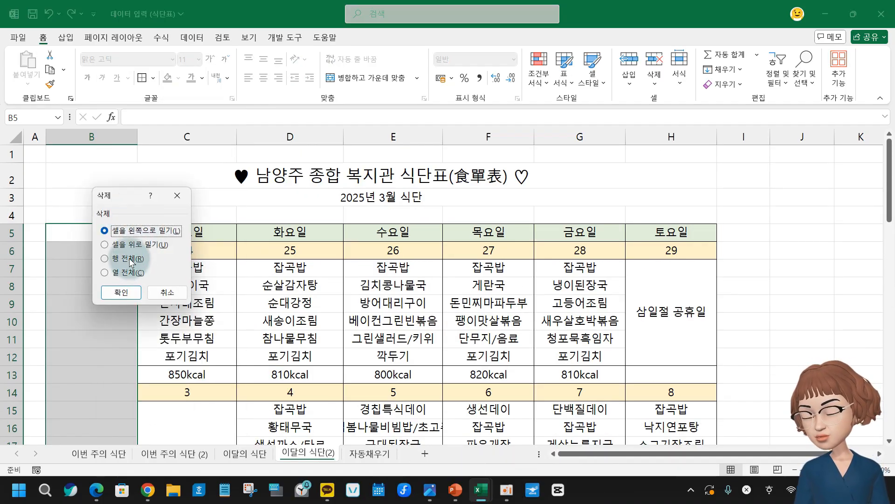
left_click(125, 275)
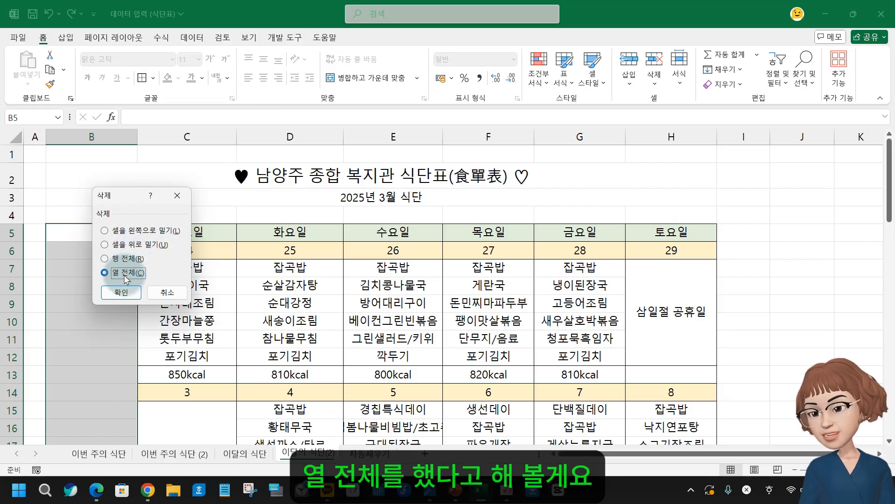
left_click(127, 295)
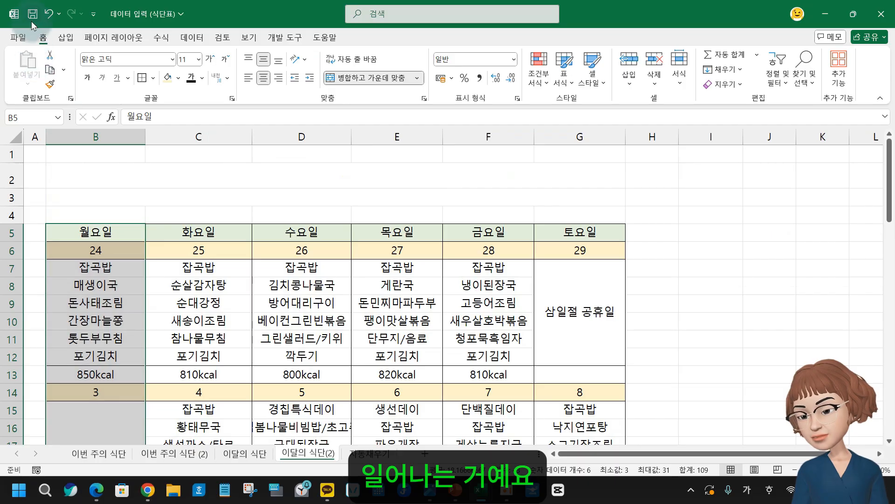
Undo the column deletion, try deleting the selected cells B5:B57 with the entire-row option (행 전체), and undo that deletion too
left_click(48, 13)
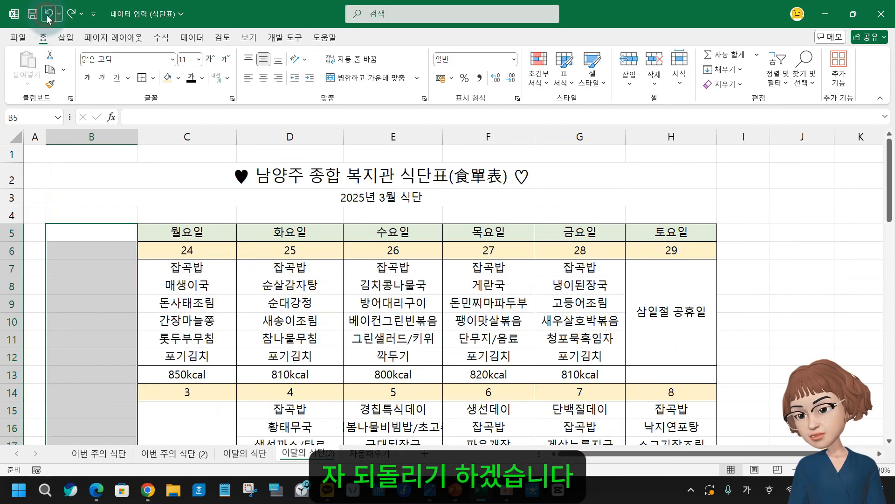
right_click(74, 233)
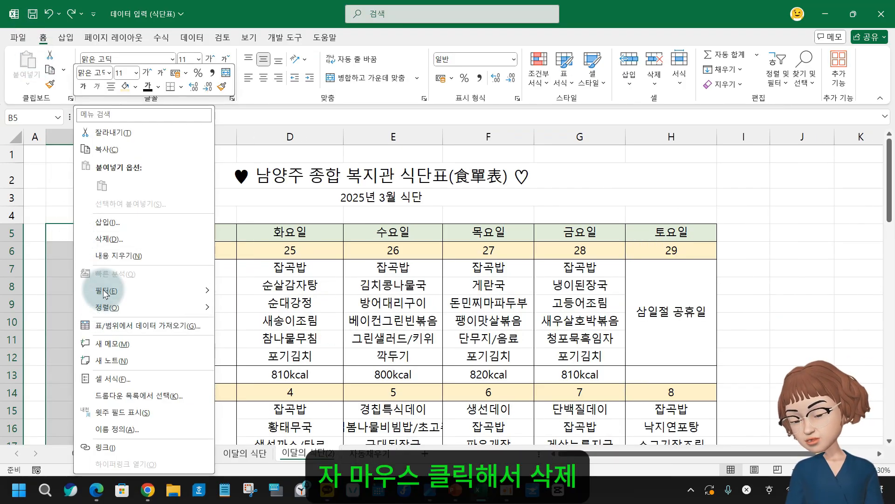
left_click(108, 238)
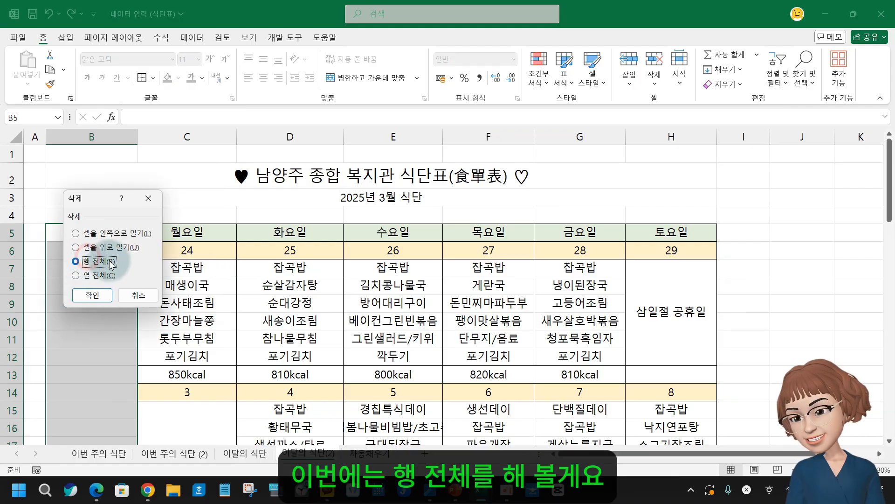
left_click(97, 300)
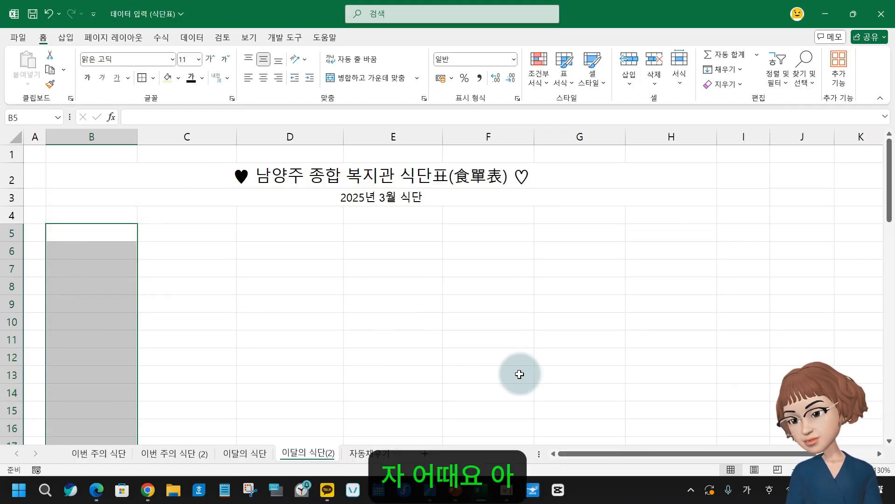
scroll(415, 423, "down", 8)
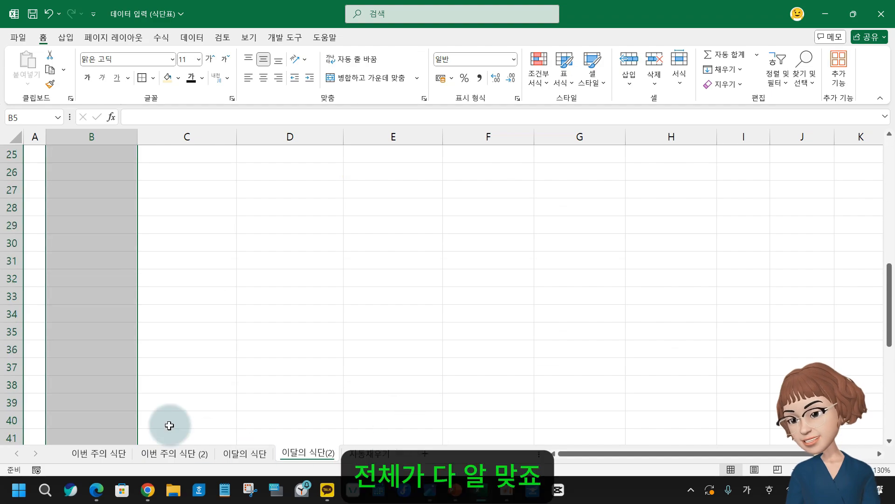
left_click(47, 15)
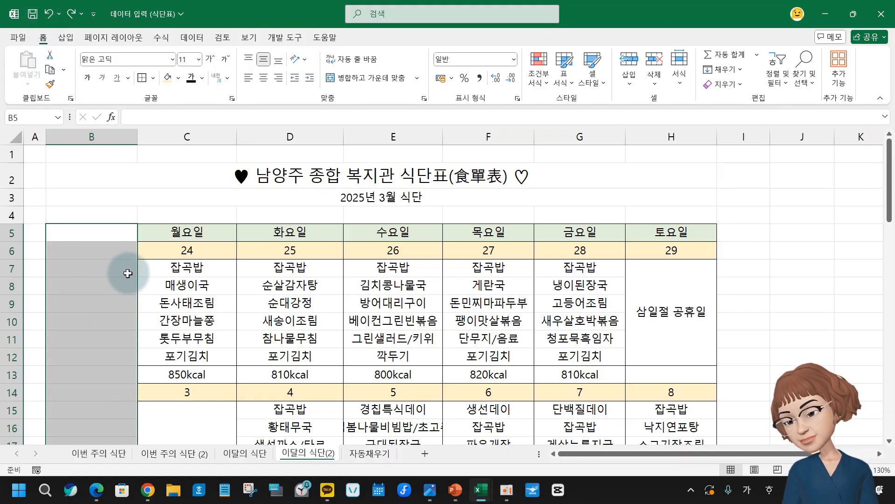
Delete the empty Sunday cells B5:B57 with the shift-cells-left option (셀을 왼쪽으로 밀기)
right_click(114, 234)
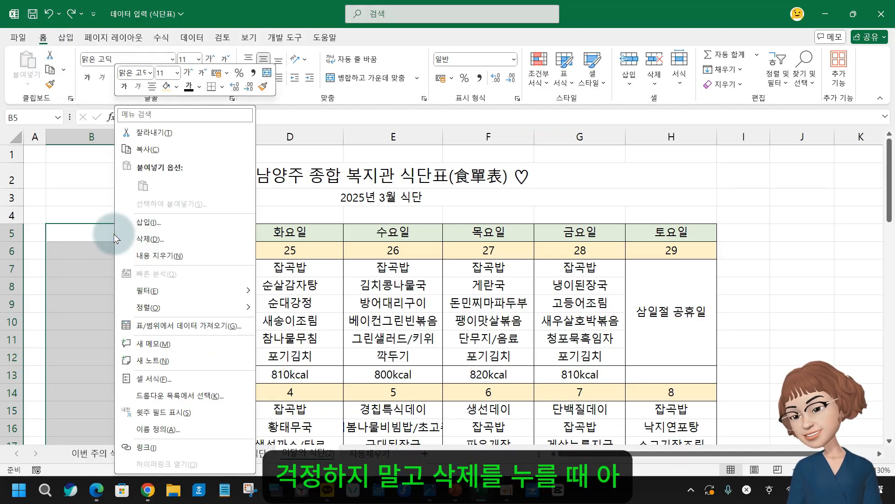
left_click(144, 239)
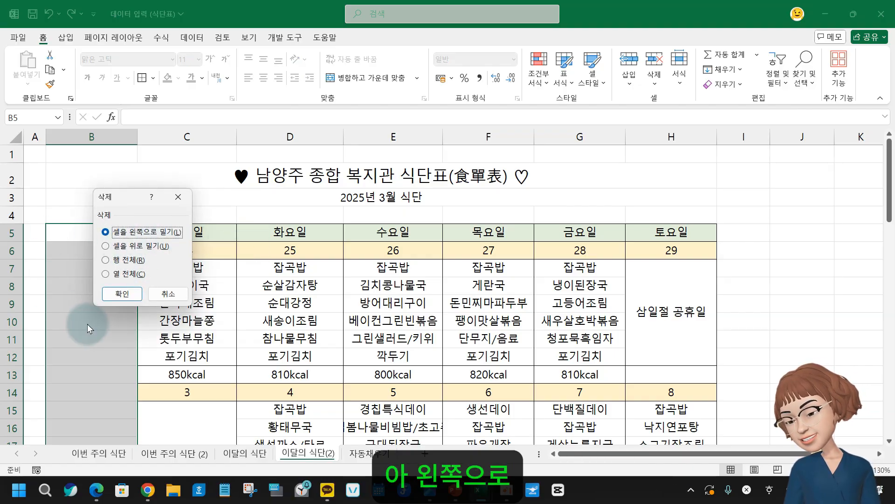
left_click(109, 293)
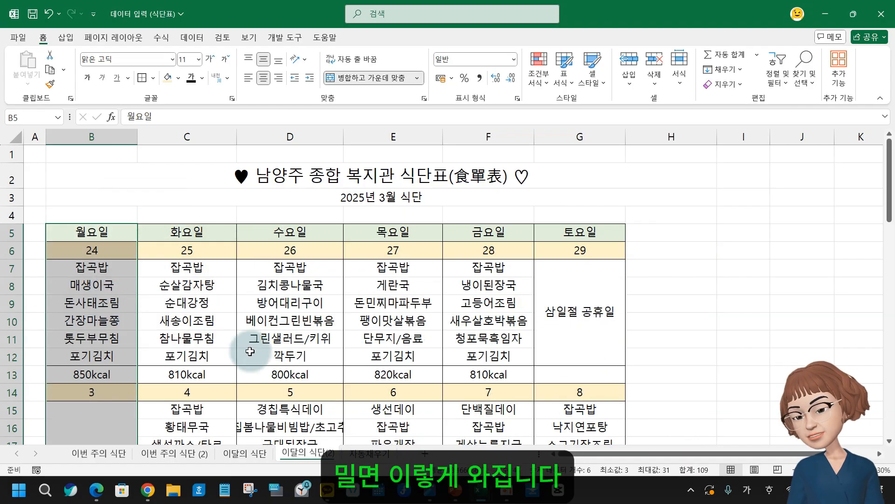
Unmerge the menu title in row 2 and merge and center it again across B2:G2 to match the narrower table
left_click(173, 172)
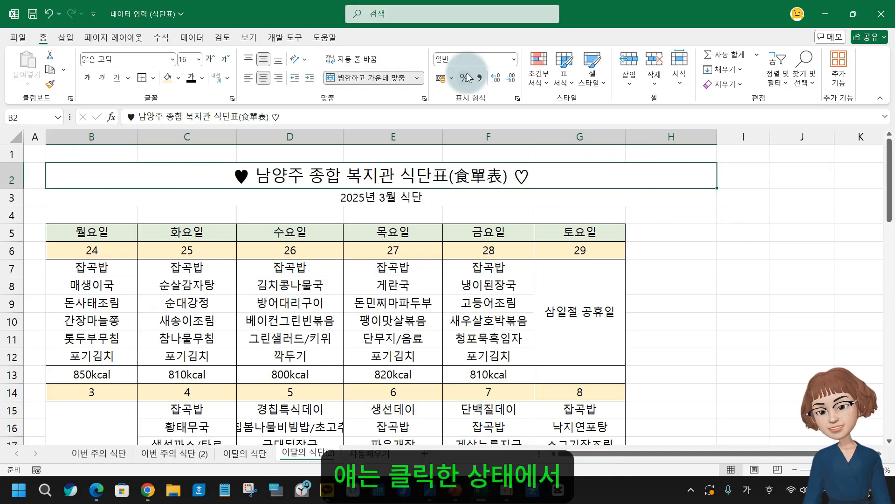
left_click(389, 78)
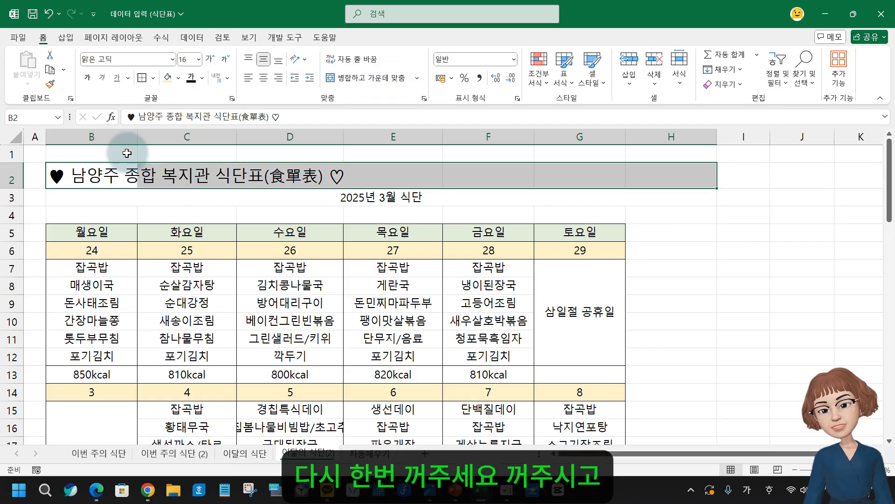
left_click(79, 180)
left_click_drag(78, 180, 540, 176)
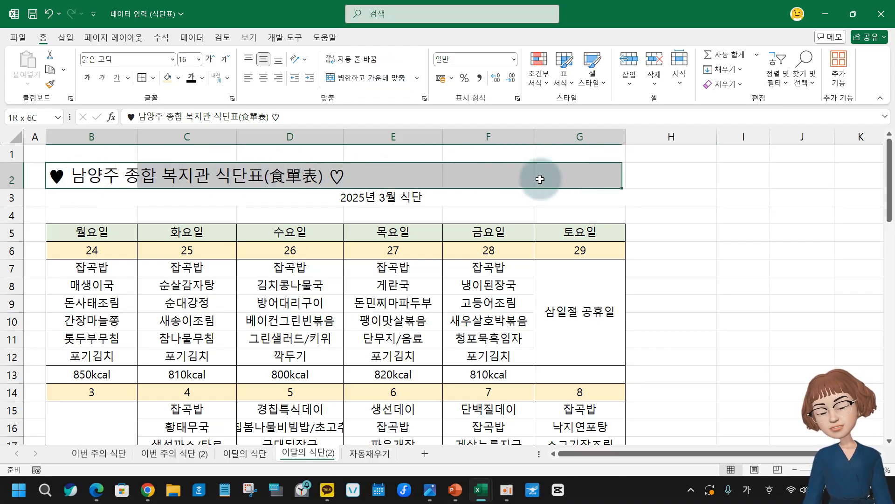
left_click(347, 78)
Auto-fit the width of Wednesday column D to its longest menu entry
scroll(407, 311, "down", 4)
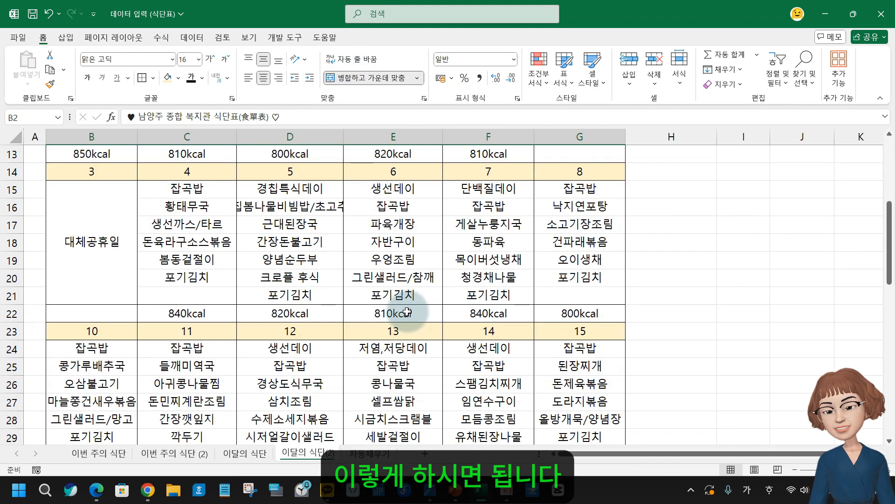
scroll(415, 317, "up", 4)
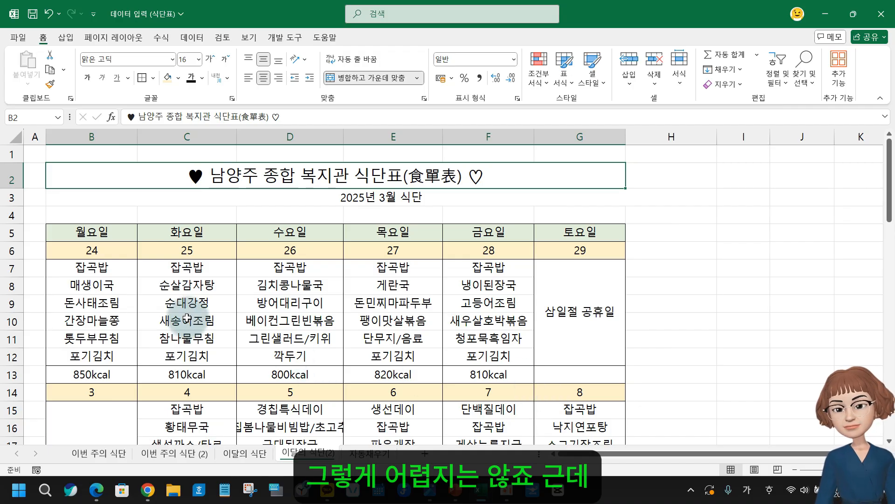
scroll(182, 306, "down", 4)
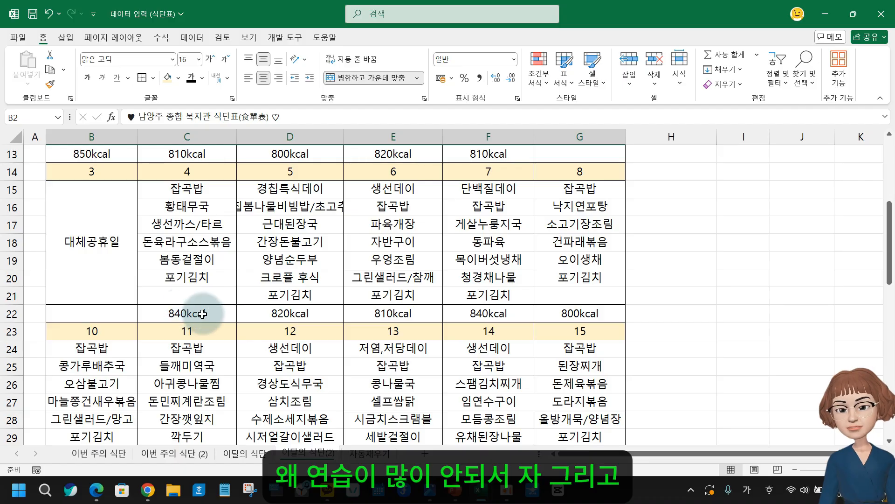
scroll(256, 369, "up", 3)
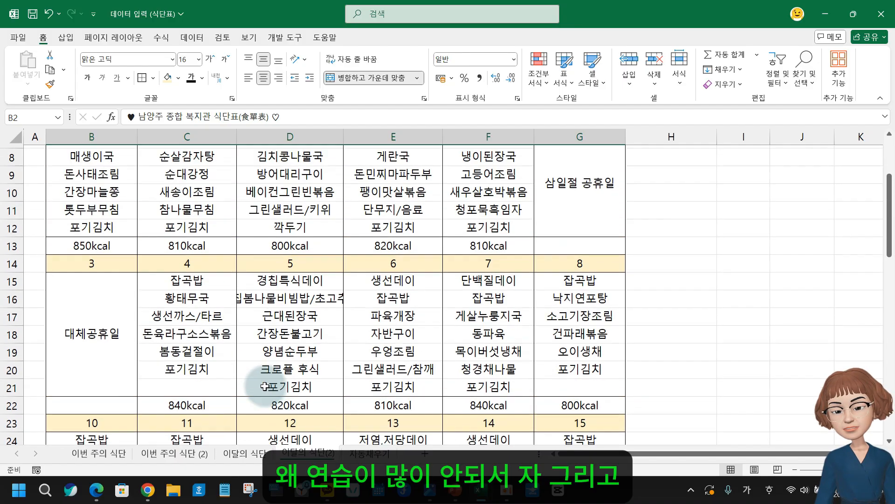
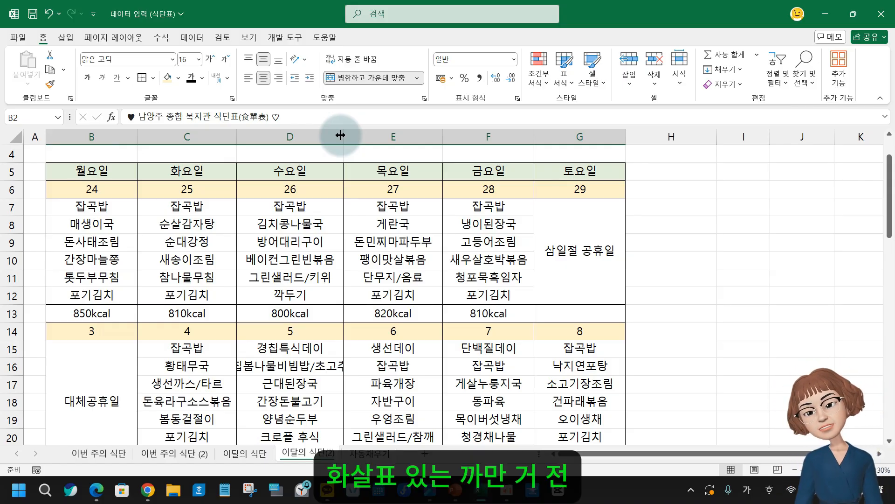
double_click(341, 135)
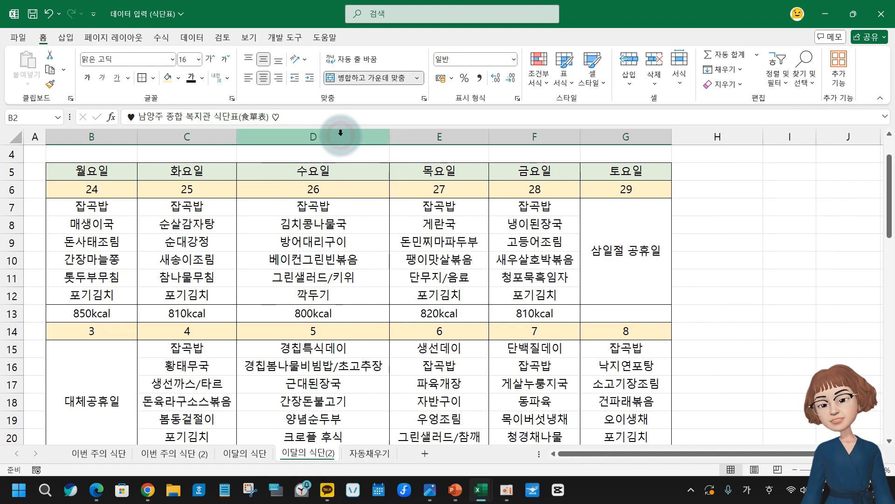
Check the remaining weeks for cramped text and slightly widen Monday column B, Tuesday column C and Friday column F
scroll(442, 336, "down", 2)
scroll(442, 337, "down", 2)
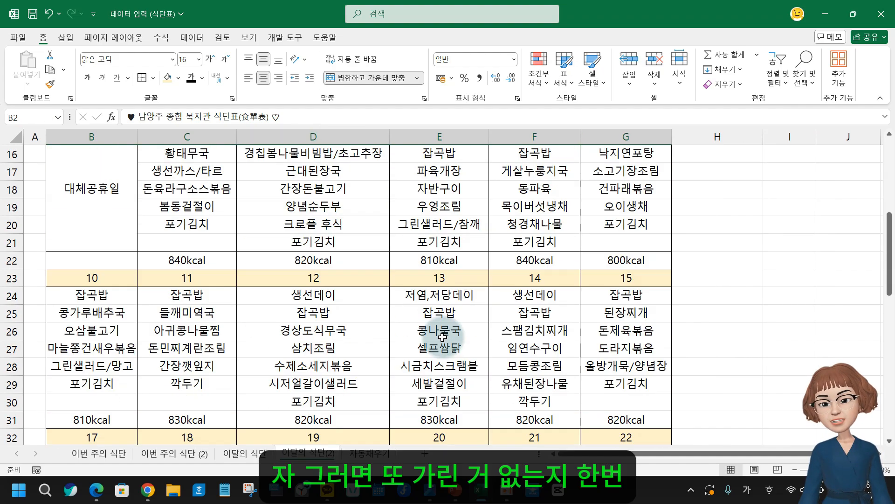
scroll(457, 394, "down", 2)
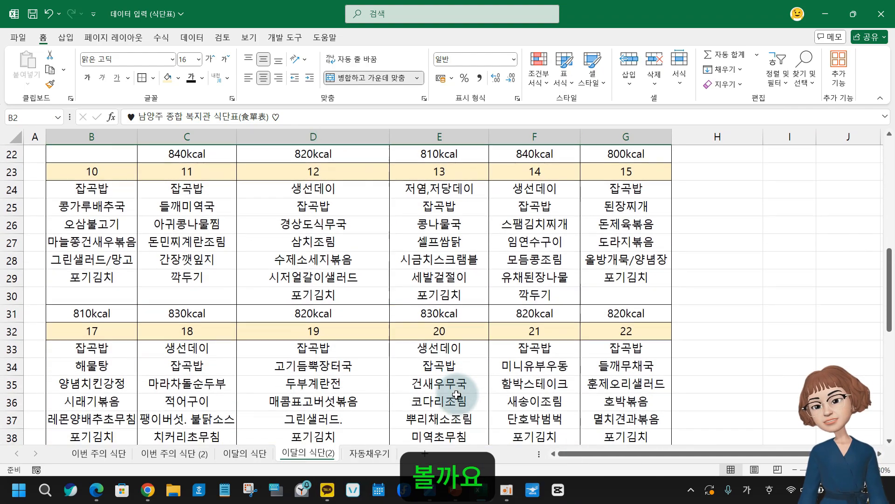
scroll(457, 395, "down", 2)
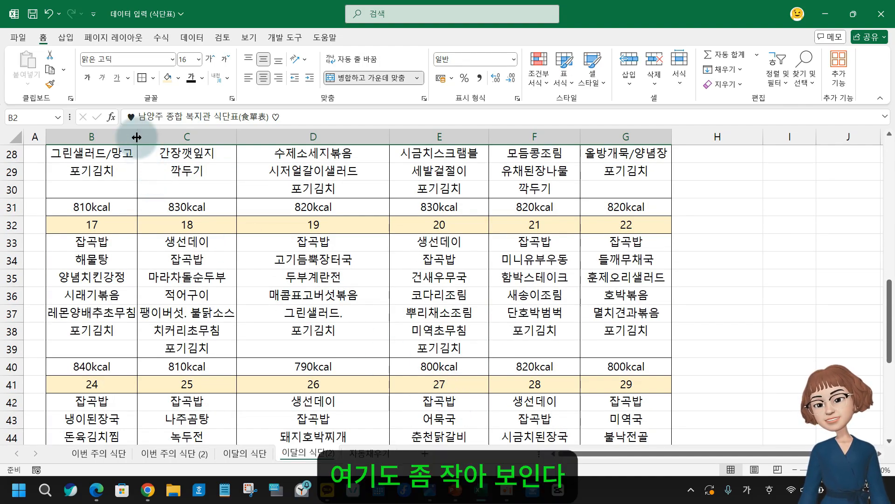
left_click_drag(136, 136, 145, 136)
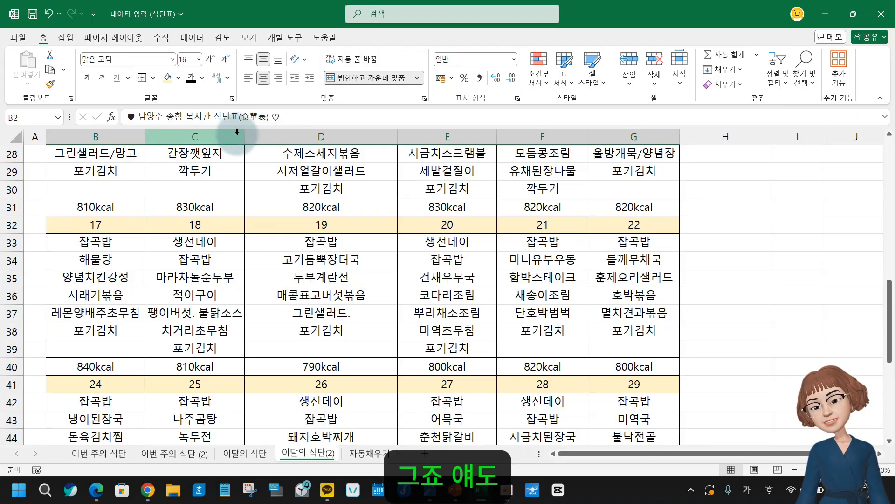
left_click_drag(240, 141, 248, 141)
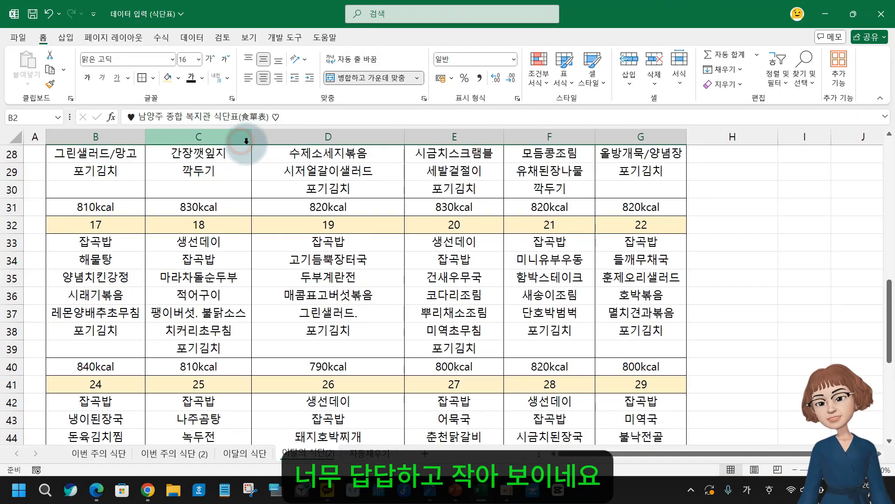
scroll(248, 294, "down", 3)
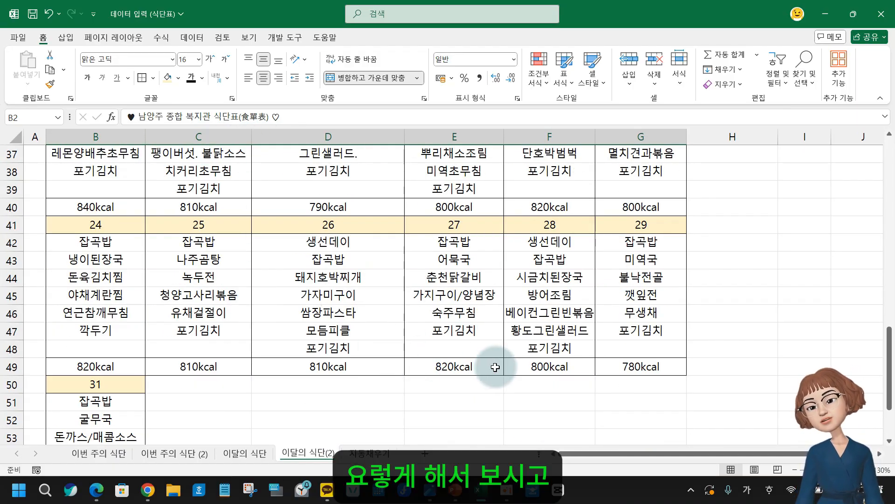
left_click_drag(598, 139, 606, 138)
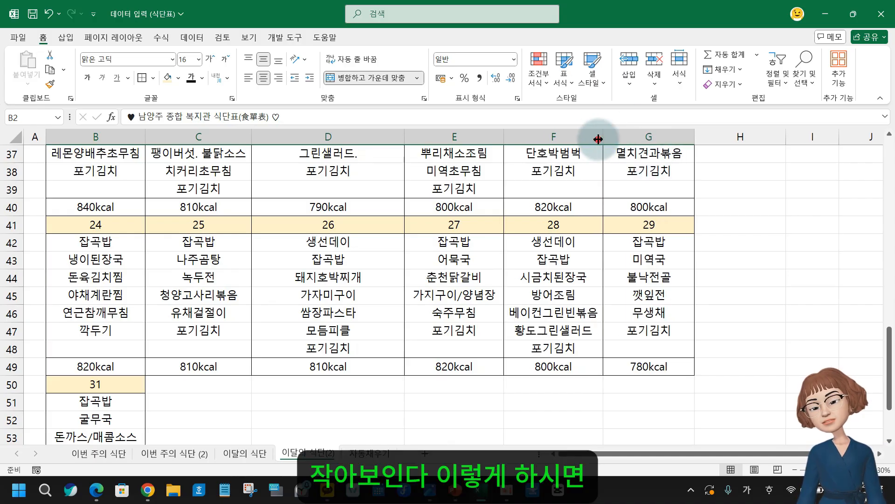
scroll(359, 351, "down", 3)
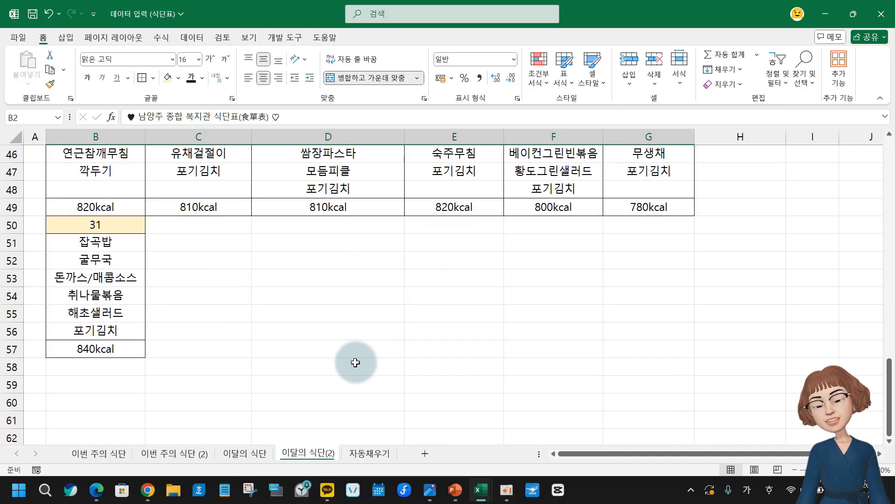
scroll(356, 363, "up", 15)
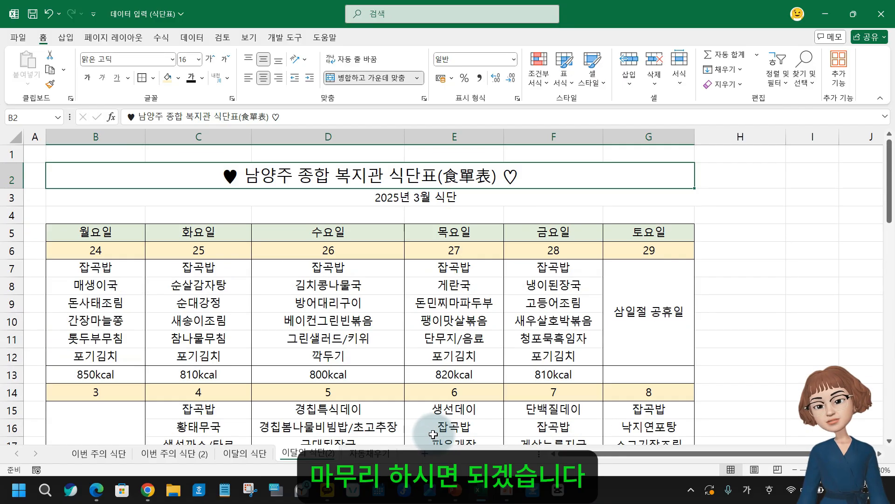
left_click(219, 267)
scroll(493, 365, "down", 4)
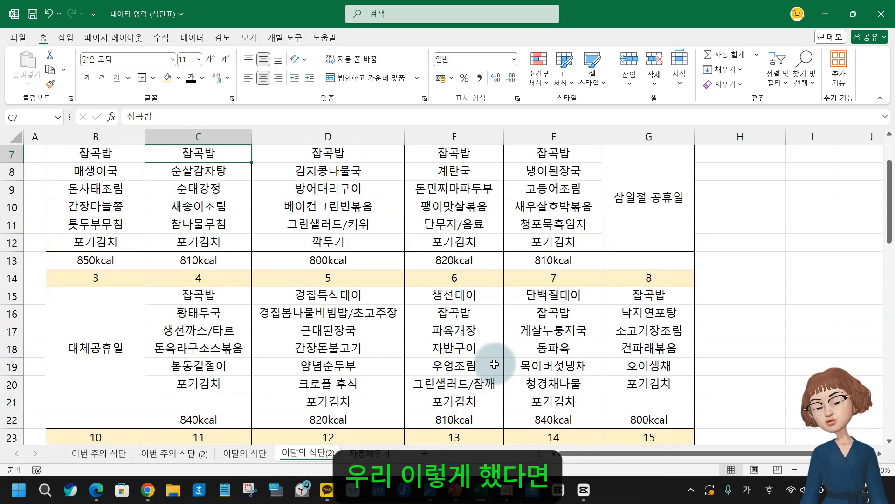
scroll(494, 366, "down", 4)
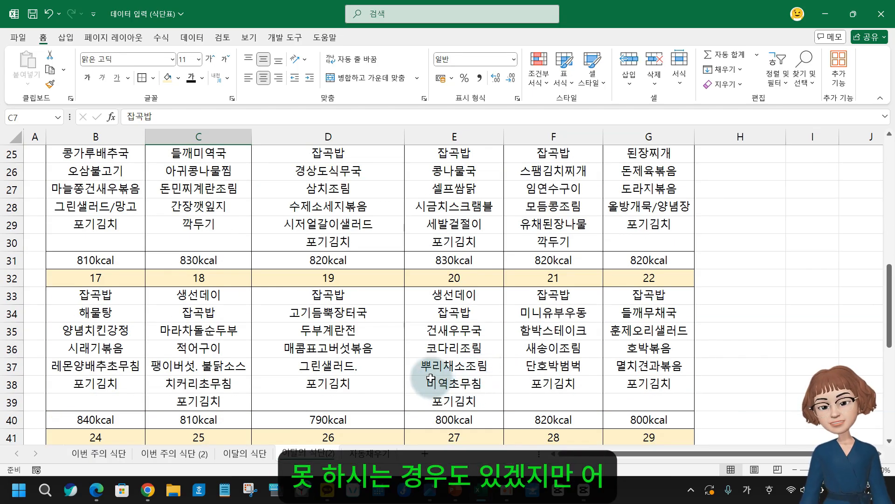
scroll(366, 348, "up", 2)
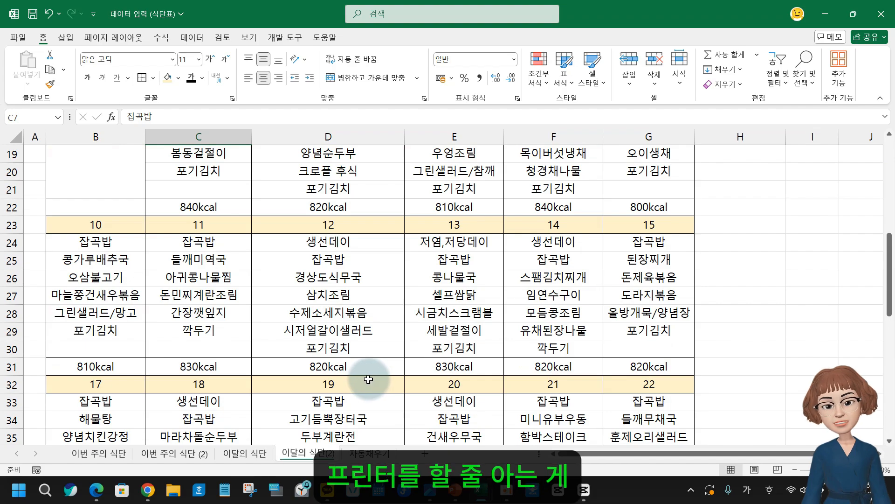
scroll(368, 375, "up", 6)
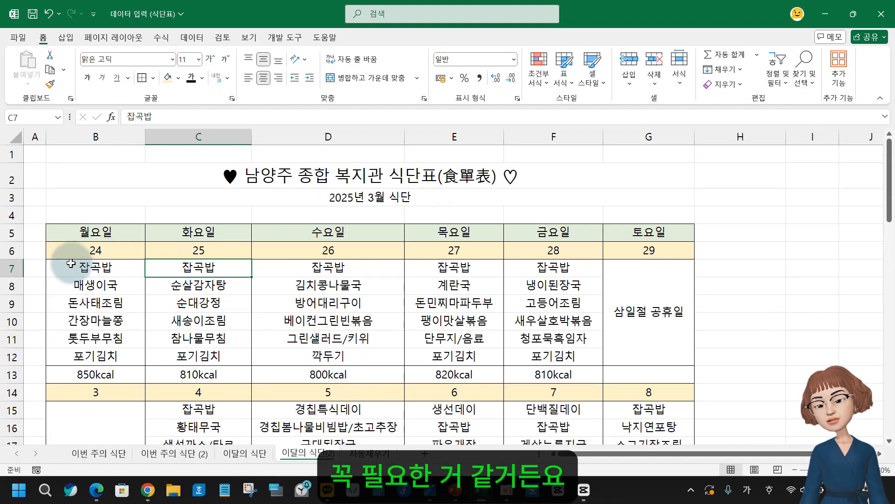
left_click(70, 269)
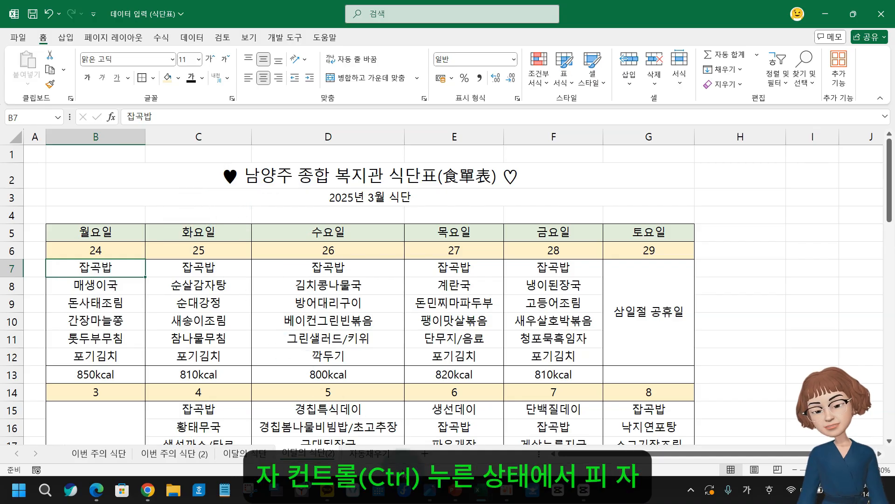
Switch to the keyboard picture "1. 키보드 png.png" in the photo viewer and point out the Ctrl and P keys for printing
left_click(432, 494)
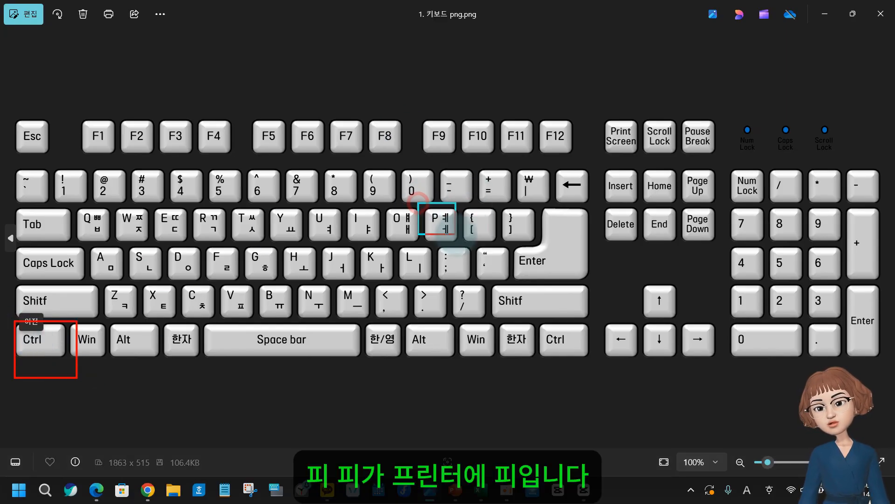
left_click_drag(442, 215, 477, 101)
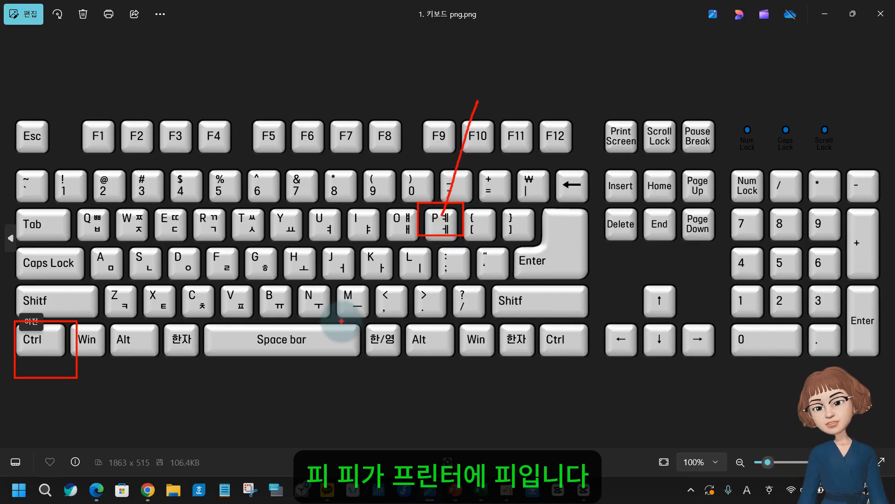
key("Escape")
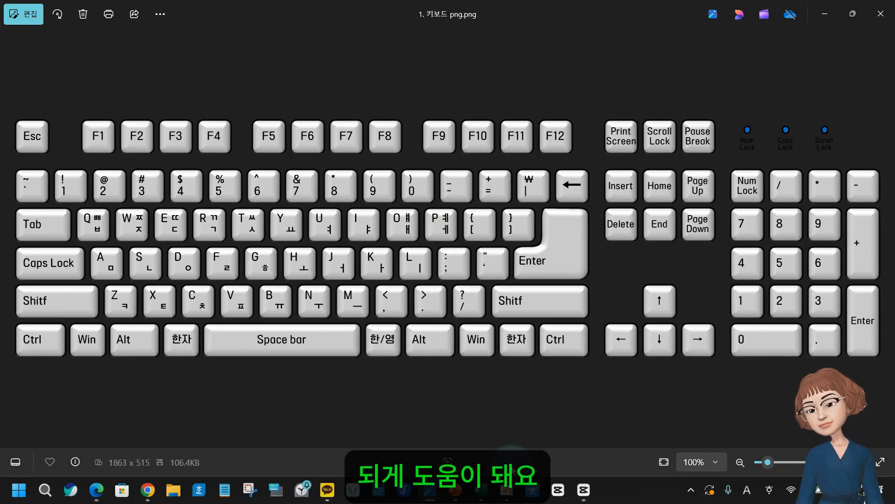
Switch back to the menu workbook 데이터 입력 (식단표) in Excel and open the print preview of the monthly menu sheet
mouse_move(479, 489)
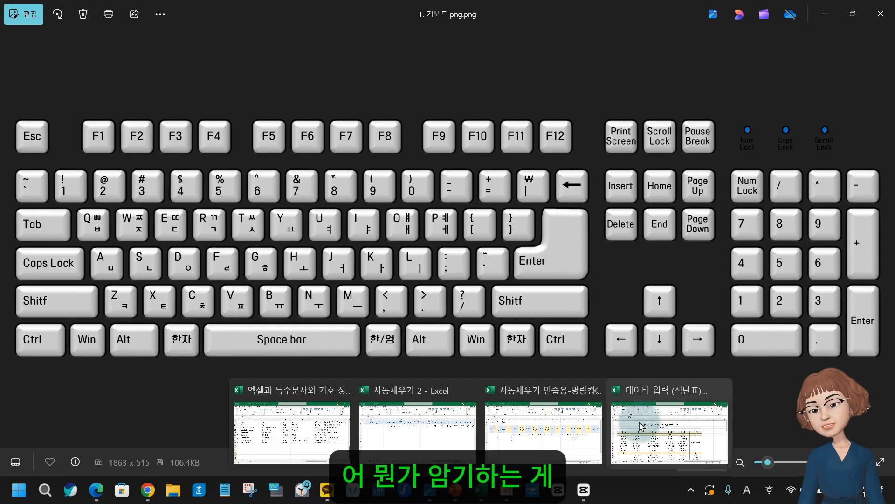
left_click(675, 442)
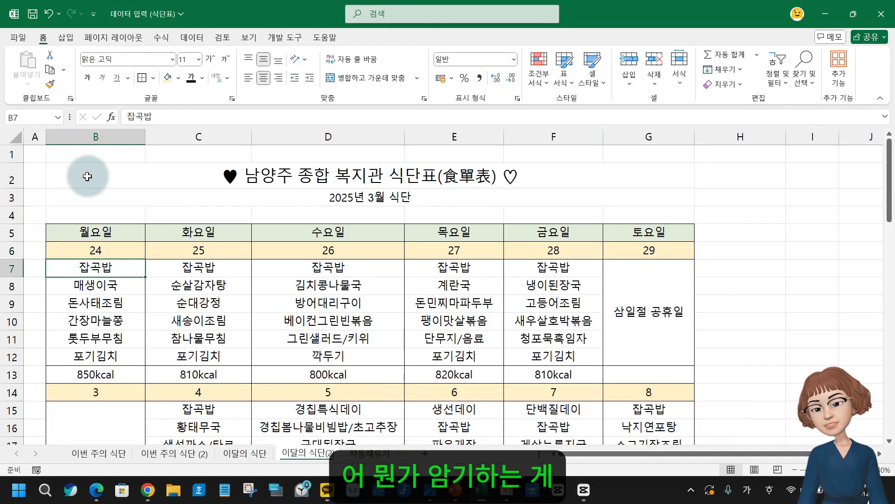
left_click(85, 232)
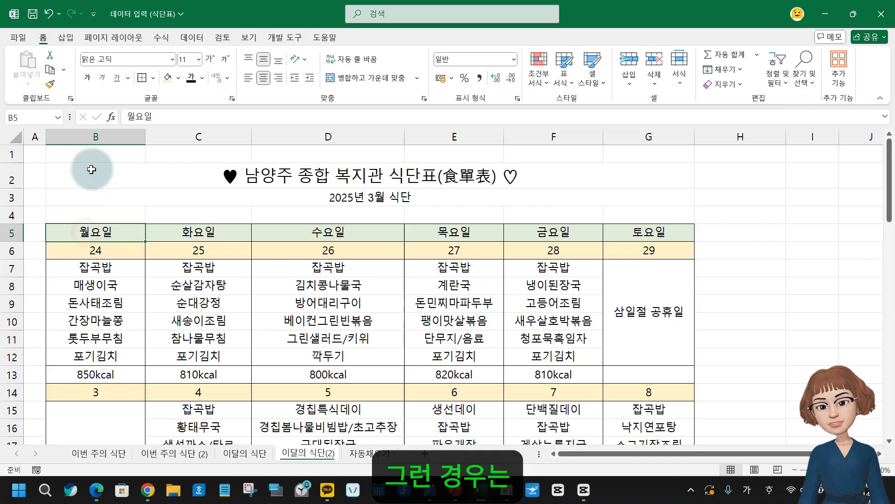
left_click(16, 38)
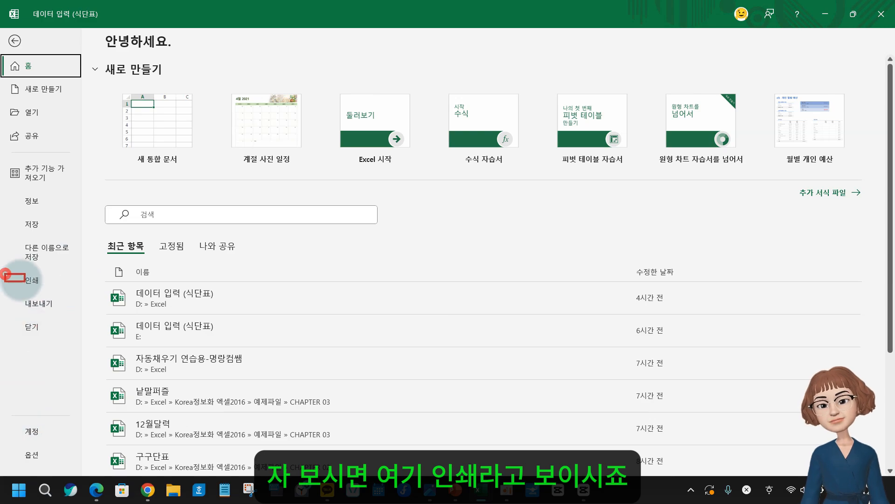
left_click(40, 282)
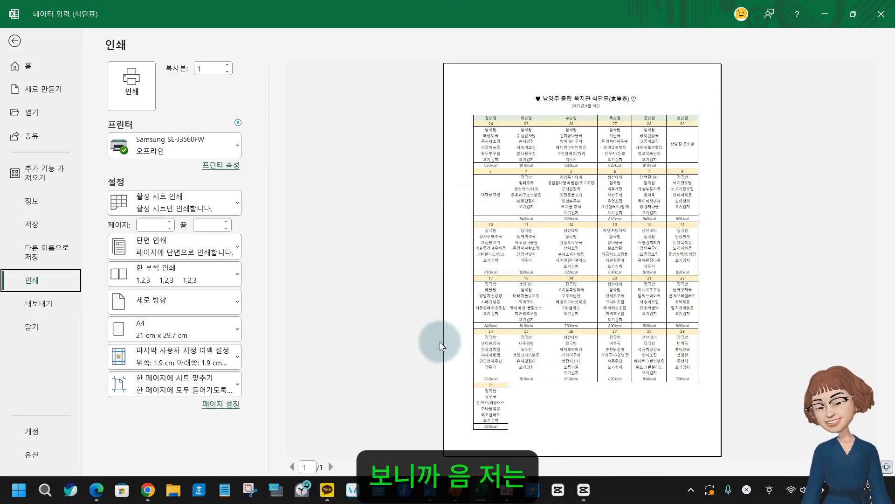
Set the print scaling to actual size (현재 설정된 용지), page through the preview and return to the sheet
left_click(228, 378)
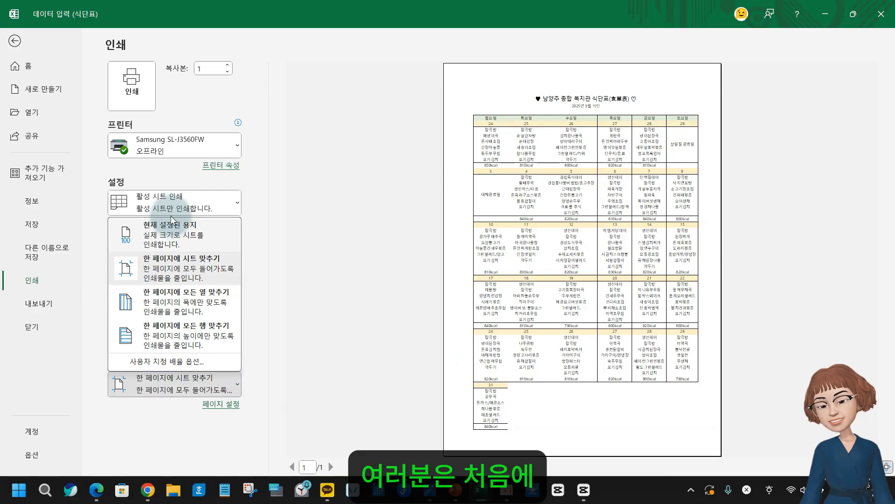
left_click(167, 232)
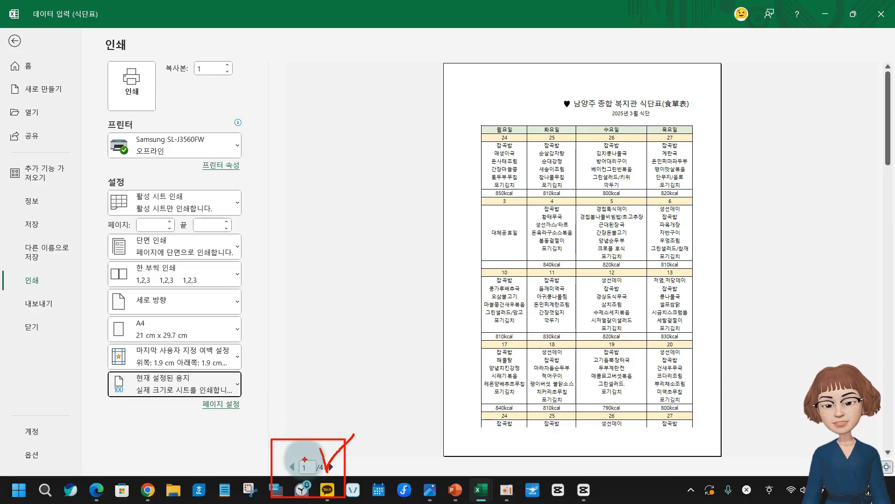
left_click(330, 466)
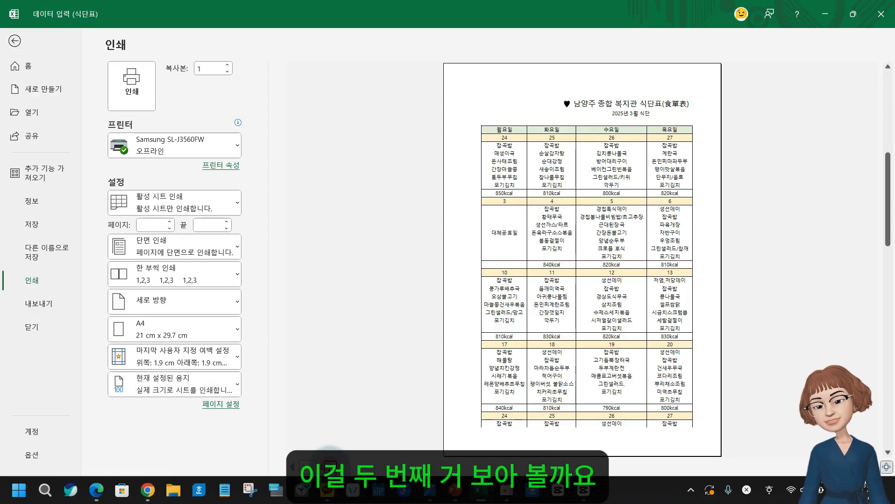
left_click(331, 467)
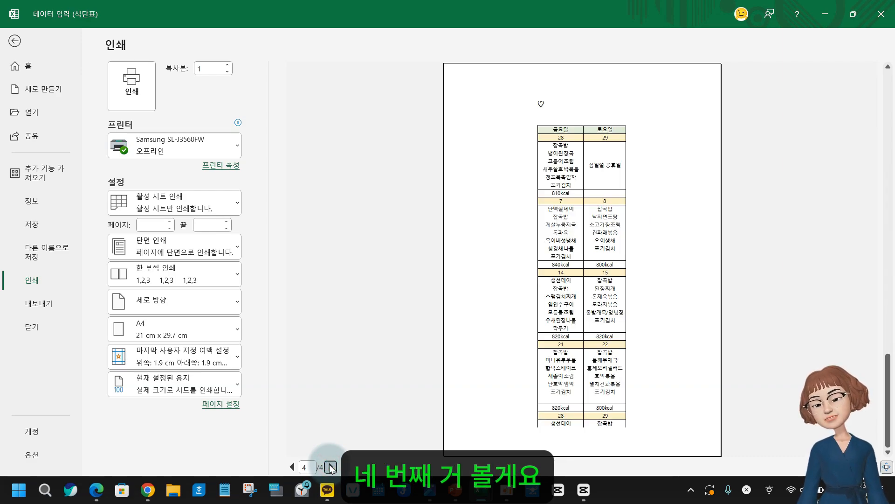
left_click(9, 43)
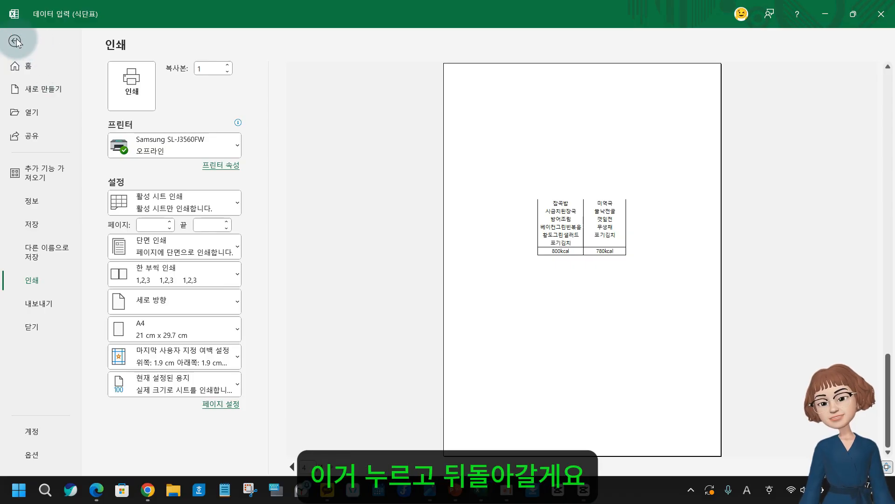
left_click(16, 41)
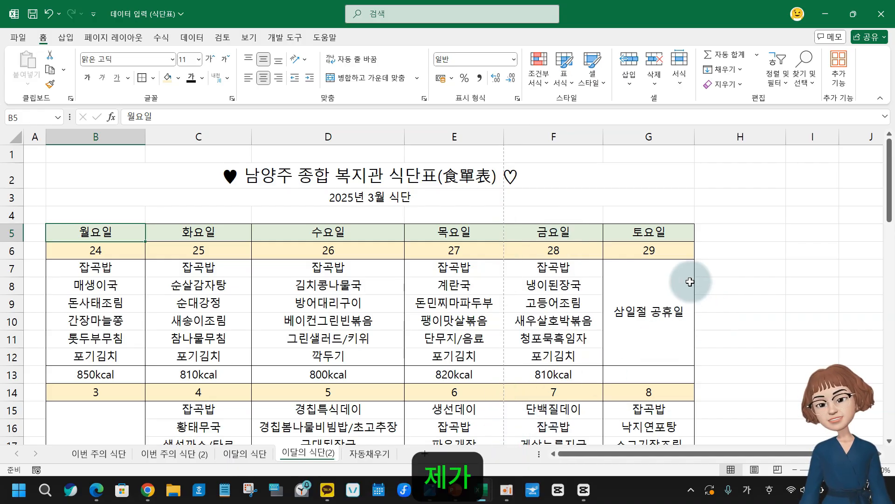
Examine the dashed page-break lines in the menu table to see where the printout is divided across rows and columns
scroll(685, 305, "down", 7)
scroll(661, 348, "down", 1)
scroll(644, 368, "up", 3)
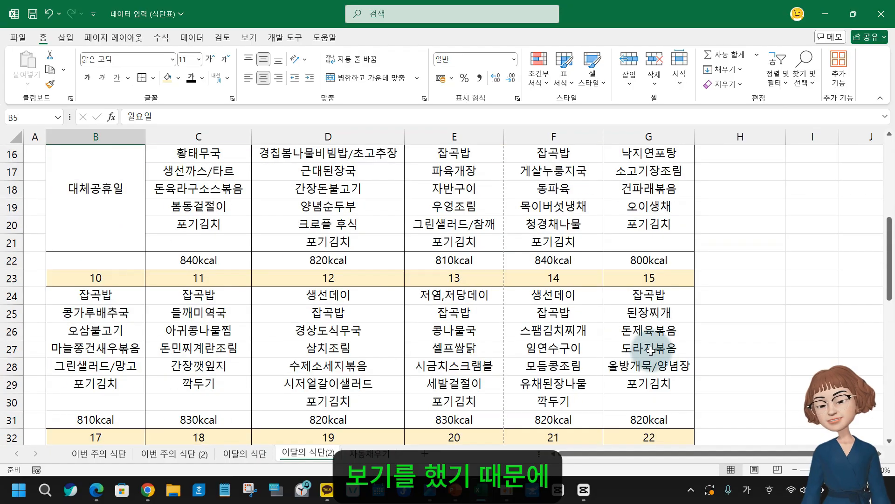
scroll(594, 356, "down", 8)
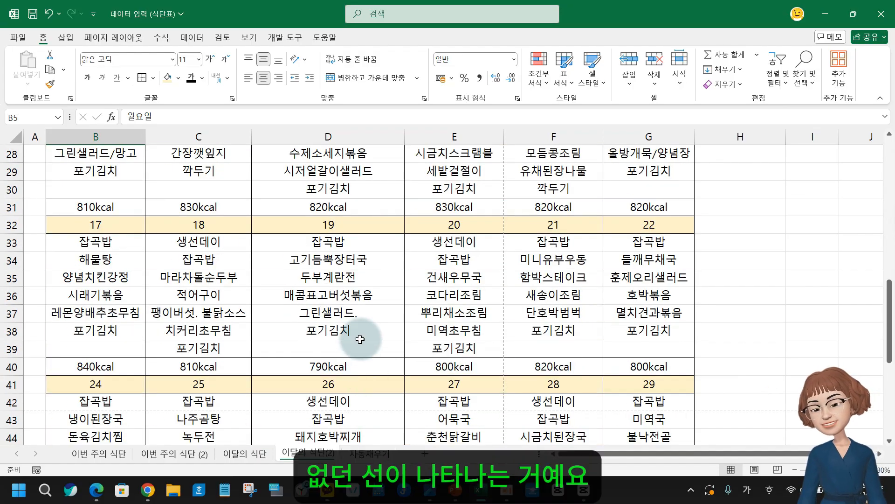
scroll(372, 317, "up", 2)
scroll(372, 317, "up", 1)
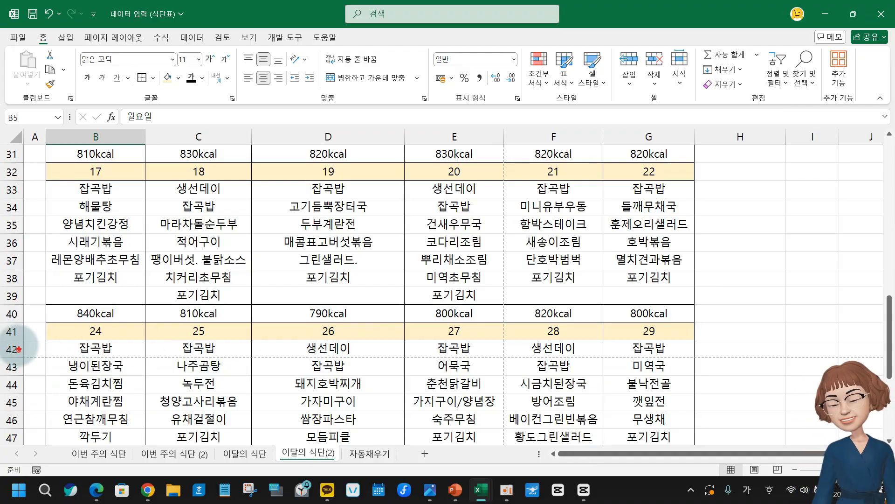
left_click_drag(18, 351, 758, 369)
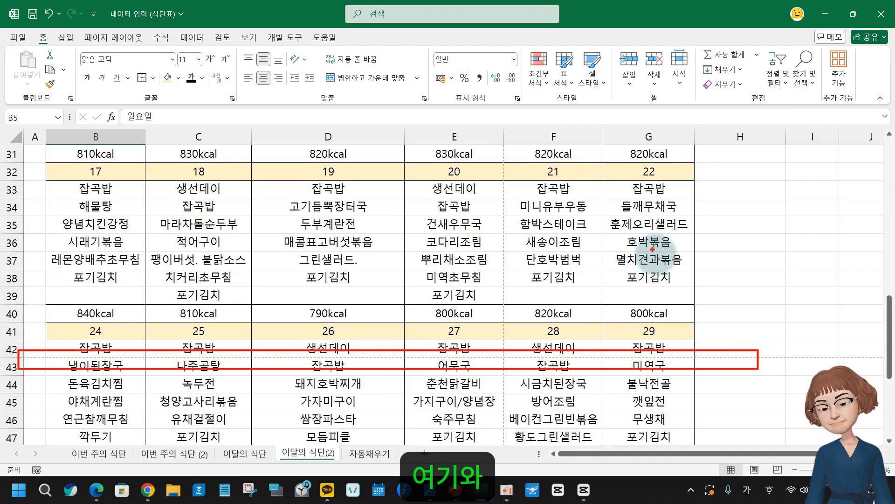
left_click_drag(496, 131, 511, 462)
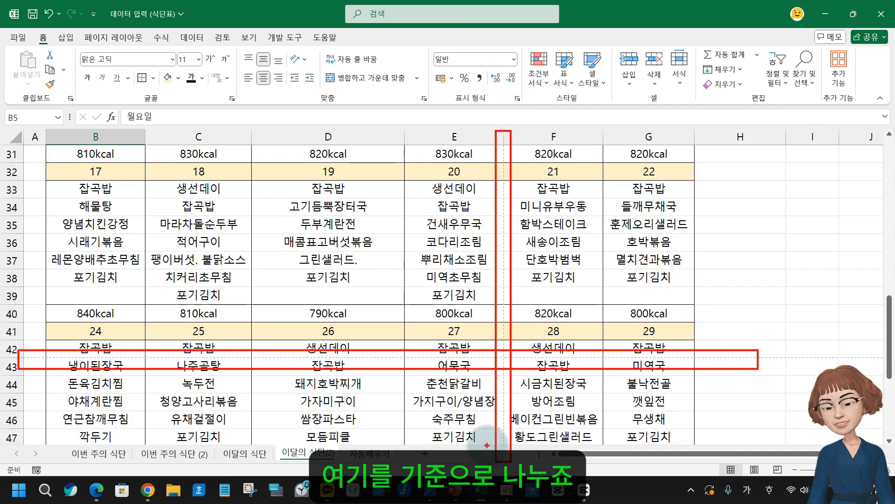
left_click_drag(354, 189, 317, 264)
mouse_move(297, 396)
left_mouse_down()
mouse_move(377, 405)
mouse_move(436, 427)
left_mouse_up()
mouse_move(577, 196)
left_mouse_down()
mouse_move(606, 219)
mouse_move(608, 314)
left_mouse_up()
mouse_move(623, 390)
left_mouse_down()
mouse_move(628, 374)
mouse_move(665, 418)
left_mouse_up()
left_click_drag(664, 364, 618, 438)
key("Escape")
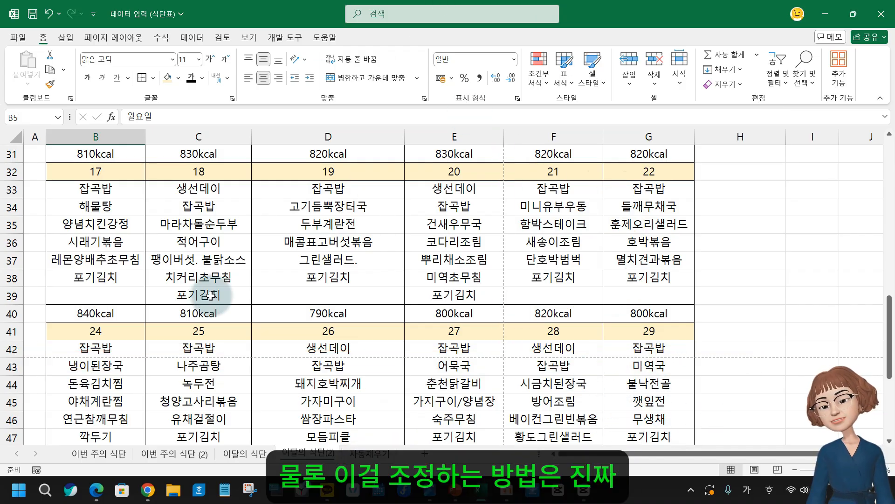
left_click(107, 25)
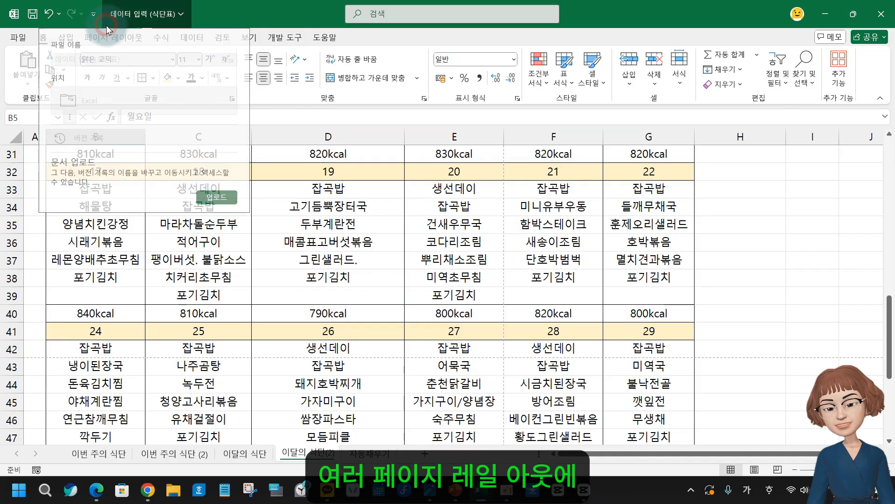
left_click(116, 42)
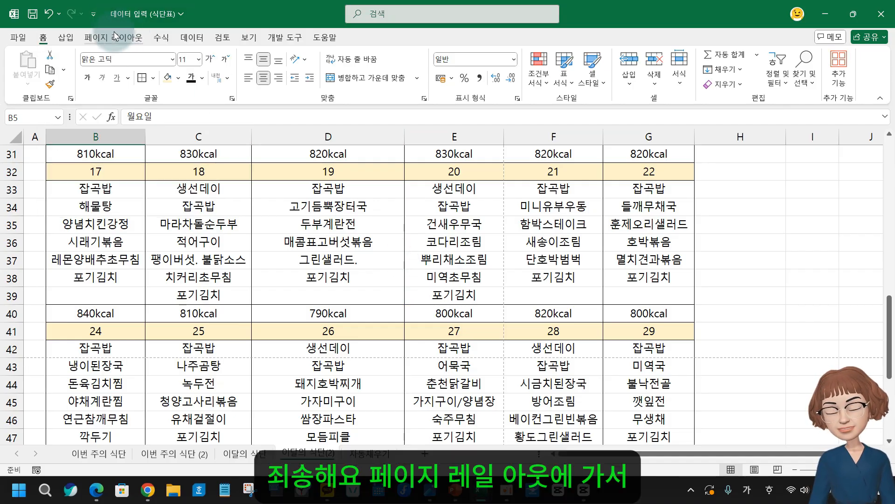
left_click(117, 41)
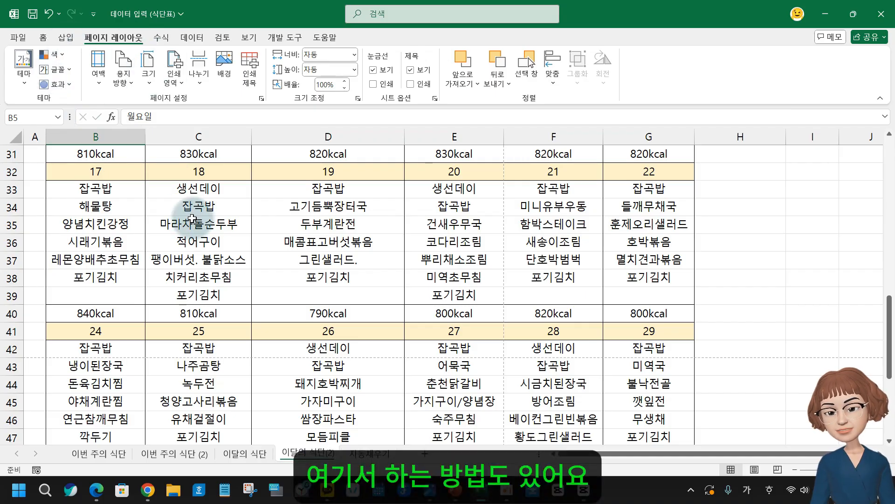
Reopen the print preview, cancel waiting for the printer and set the scaling to fit the sheet on one page (한 페이지에 시트 맞추기)
left_click(18, 38)
left_click(44, 280)
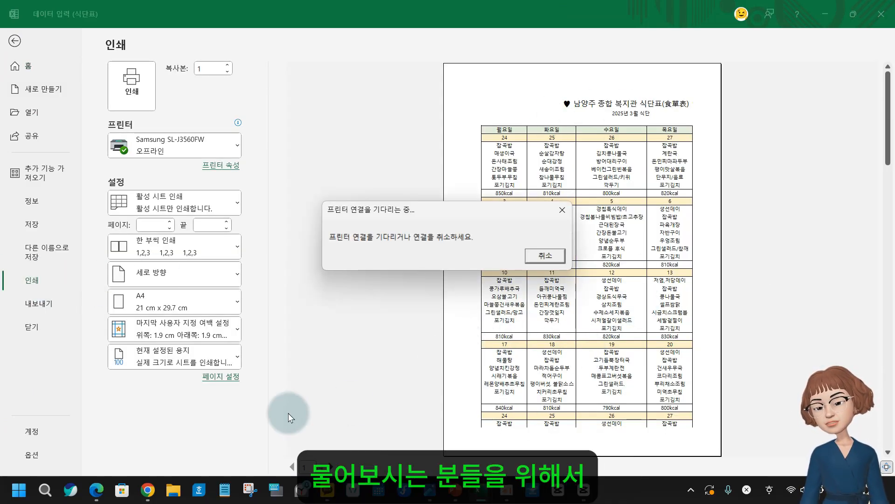
left_click(545, 255)
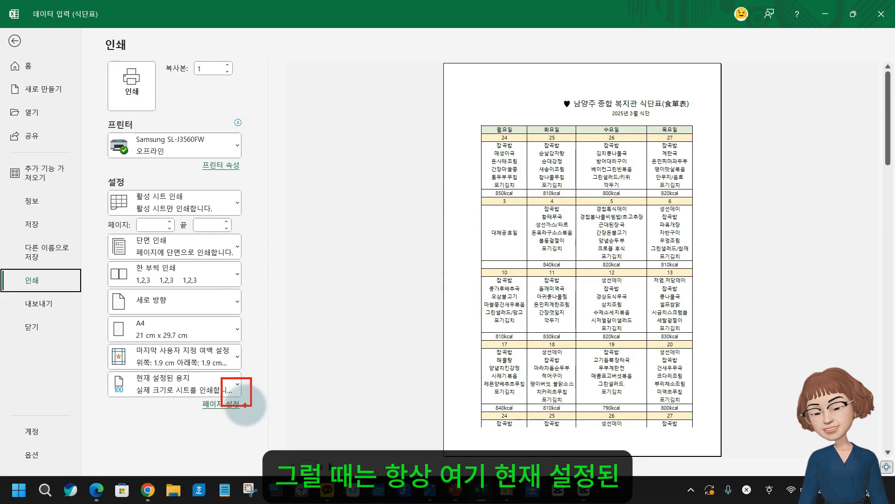
left_click(237, 387)
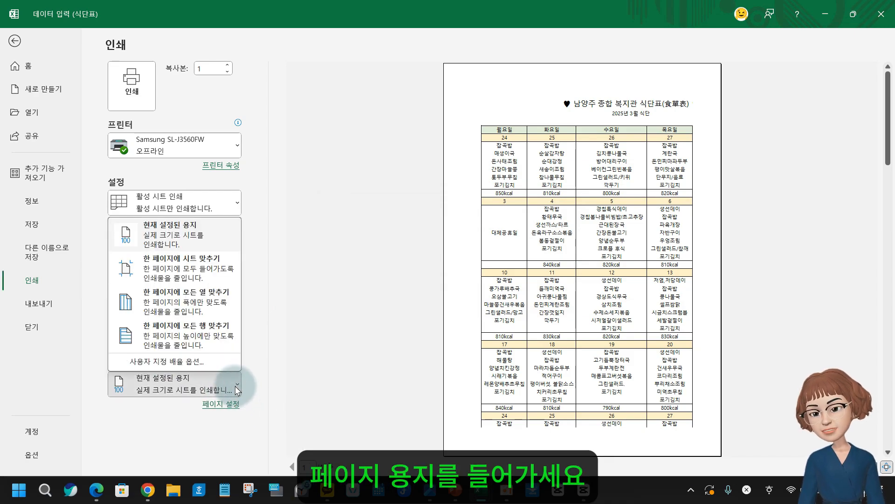
left_click(175, 273)
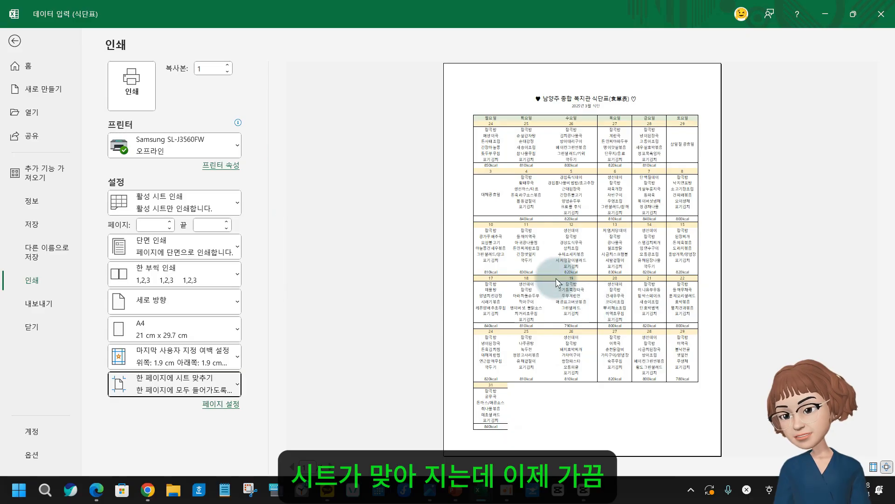
Check the borders of the Monday and Tuesday columns in the one-page print preview
left_click_drag(502, 112, 514, 386)
left_click_drag(544, 103, 554, 401)
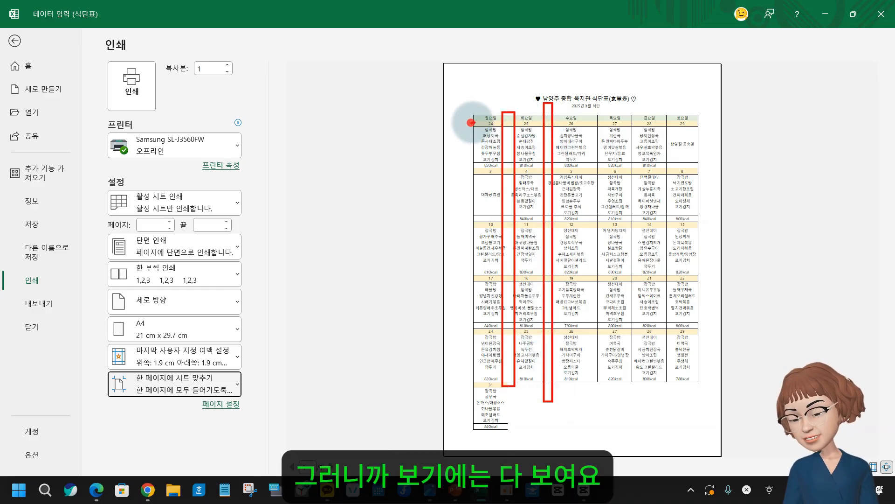
mouse_move(471, 123)
left_mouse_down()
mouse_move(505, 122)
mouse_move(496, 144)
left_mouse_up()
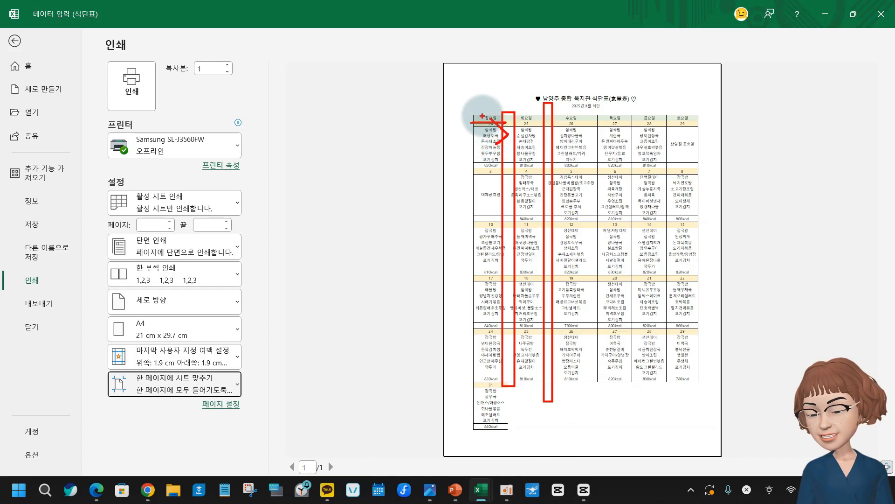
mouse_move(481, 112)
left_mouse_down()
mouse_move(470, 131)
mouse_move(479, 140)
left_mouse_up()
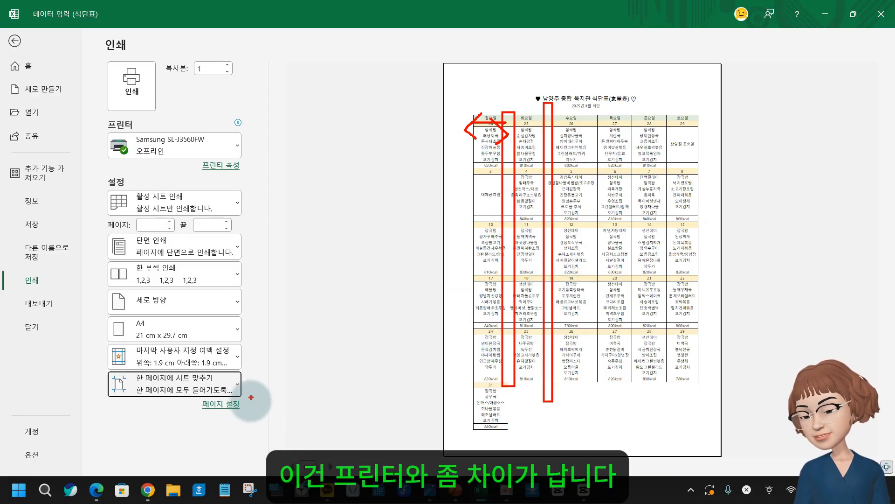
key("Escape")
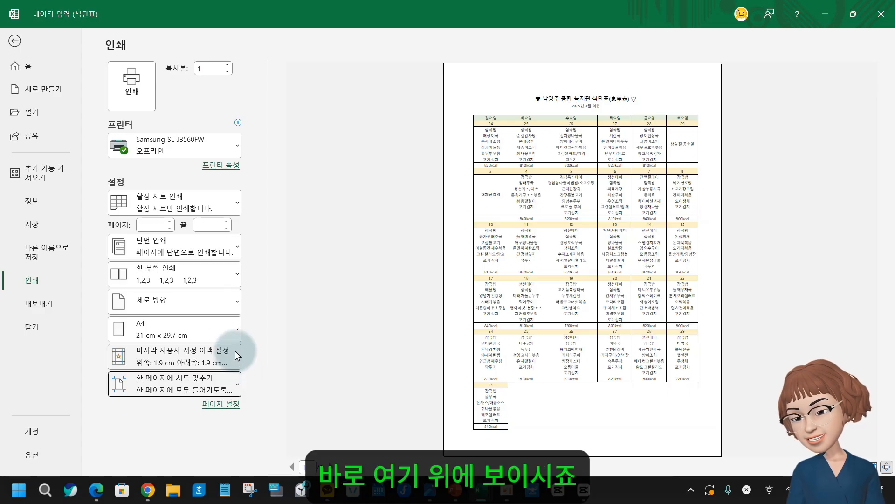
Set the page margins of the printout to the narrow preset (좁게)
key("ctrl+2")
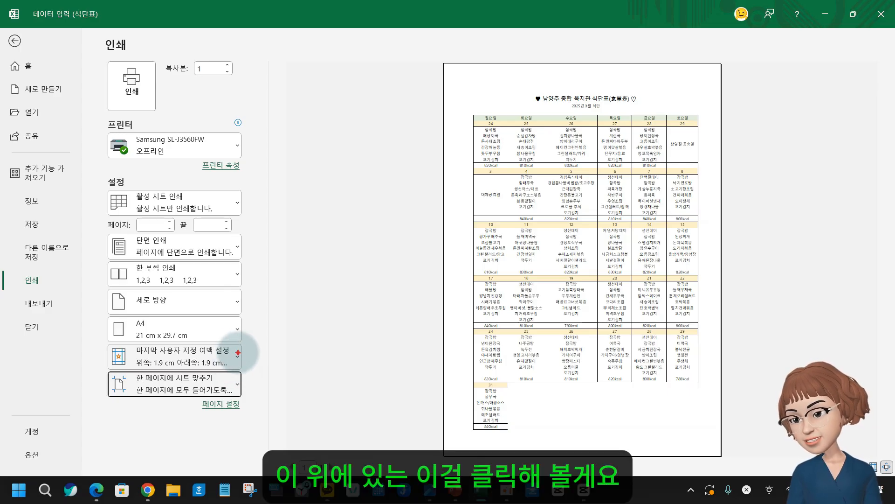
left_click_drag(219, 343, 266, 339)
key("Escape")
left_click(232, 355)
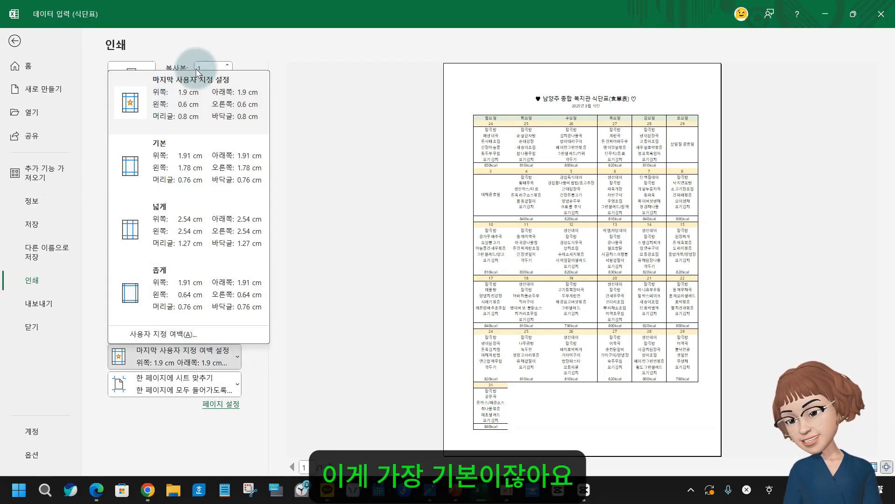
left_click(215, 285)
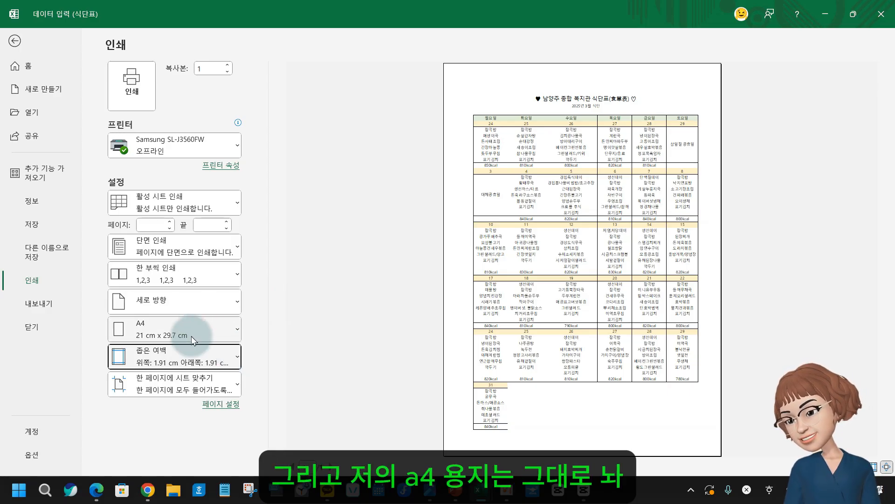
Review the scaling options without changing them, return to the sheet and check the last weeks for page-break lines
left_click(185, 390)
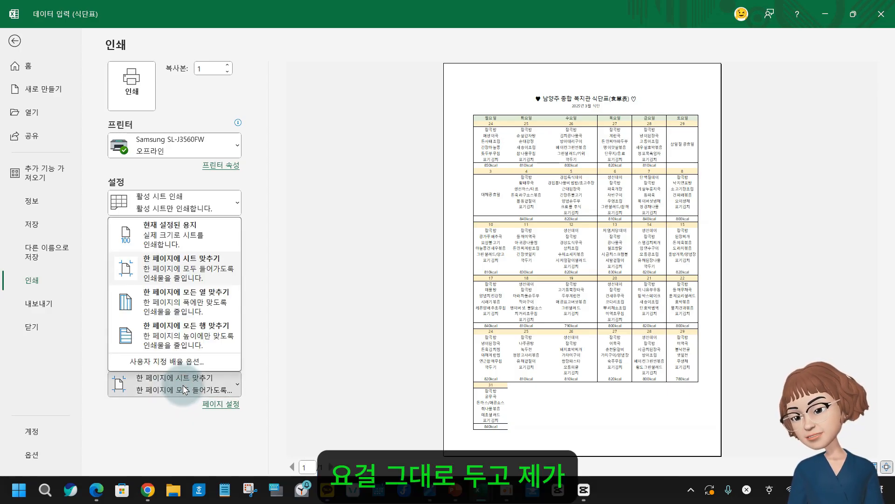
left_click(14, 41)
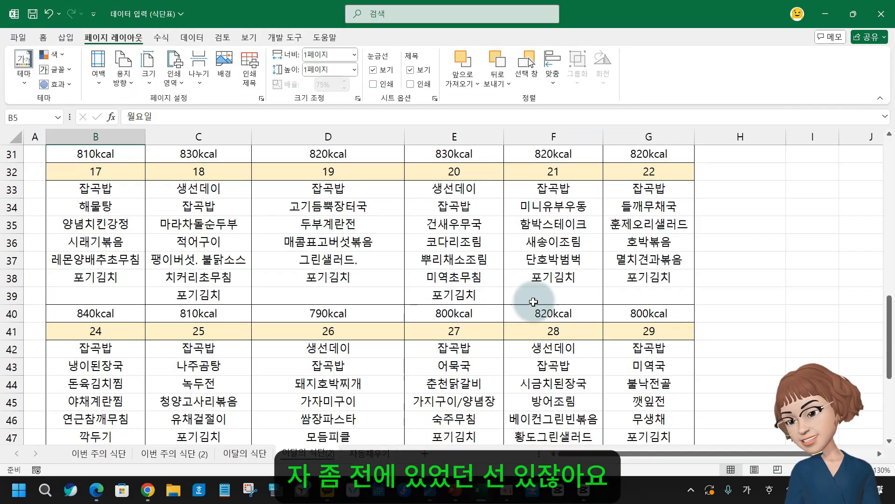
scroll(609, 313, "down", 3)
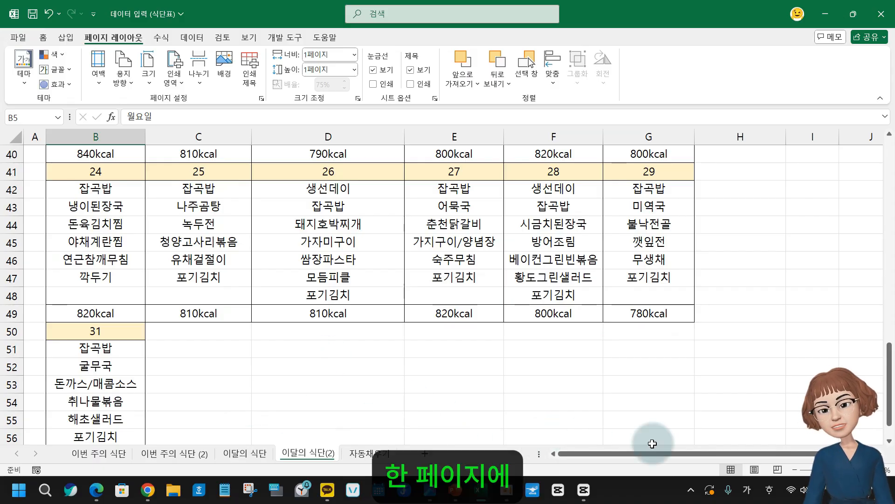
left_click_drag(688, 452, 597, 457)
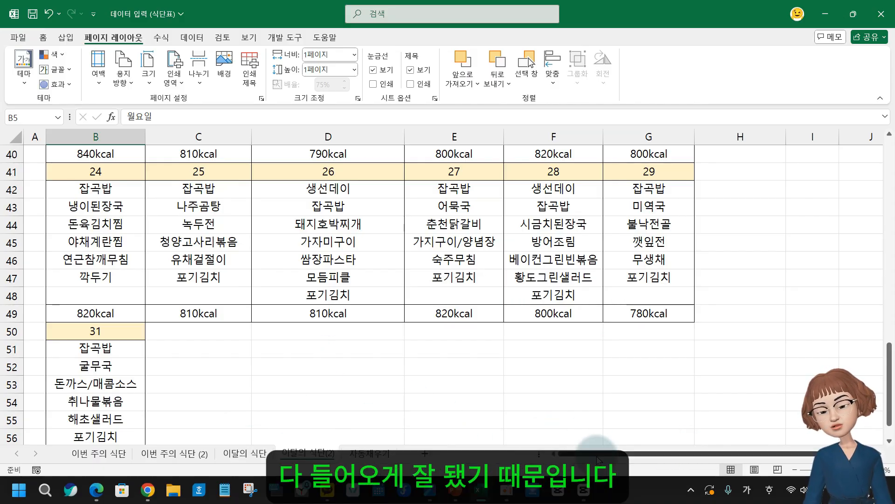
Scan the menu table from the last weeks to its title, examine the one-page print preview without waiting for the printer, and return to the sheet
scroll(199, 370, "up", 4)
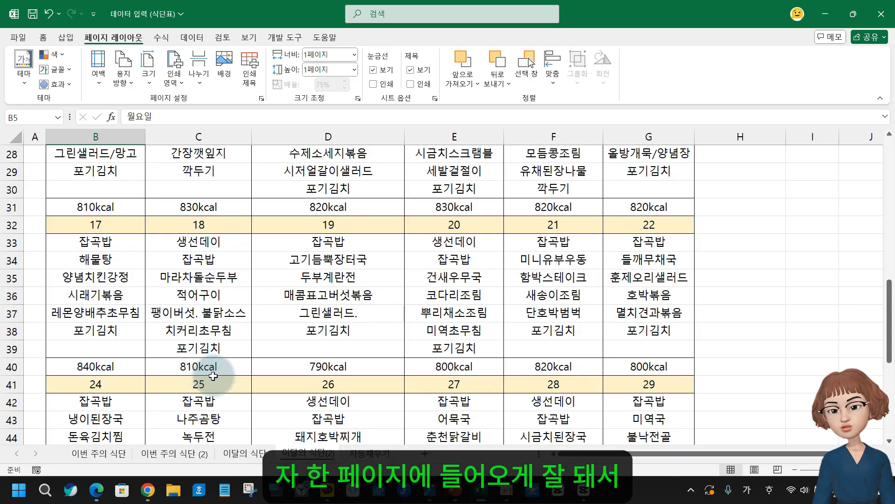
scroll(344, 349, "down", 4)
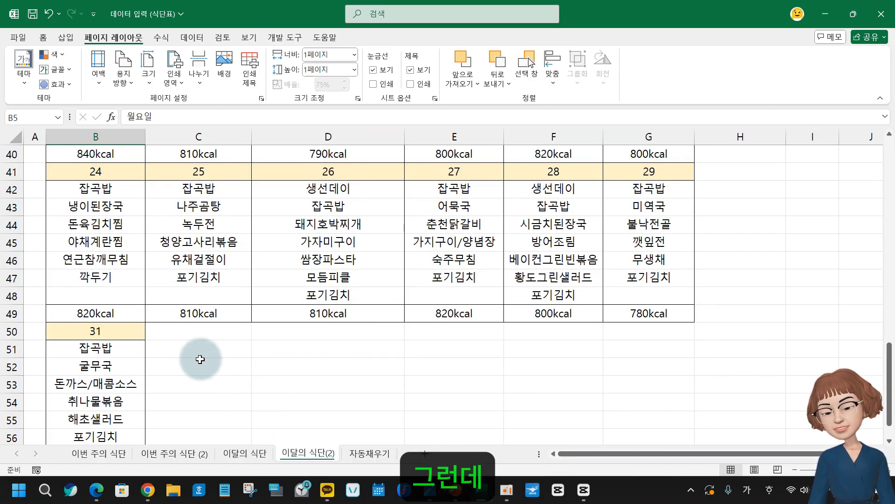
scroll(218, 405, "up", 2)
scroll(218, 405, "up", 11)
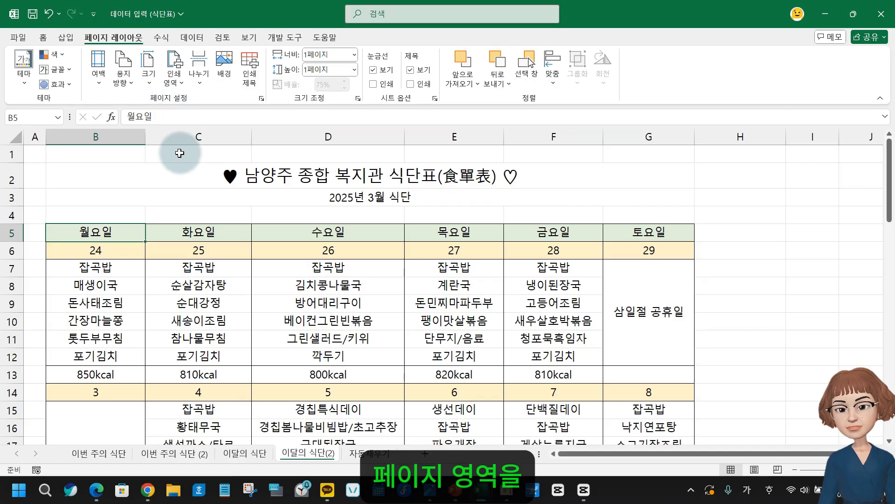
left_click(17, 41)
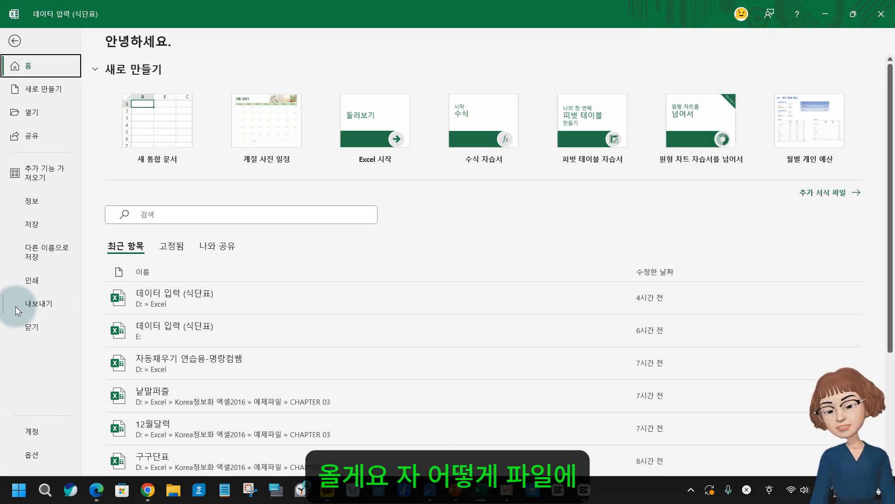
left_click(33, 280)
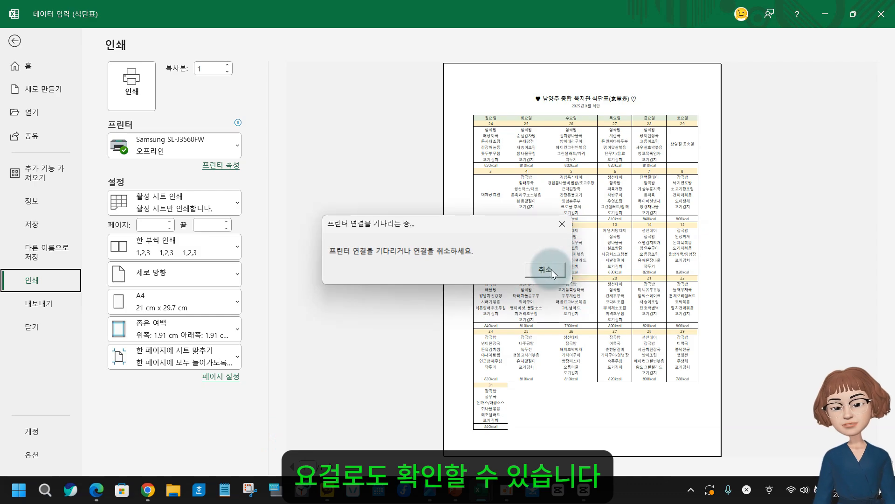
left_click(545, 269)
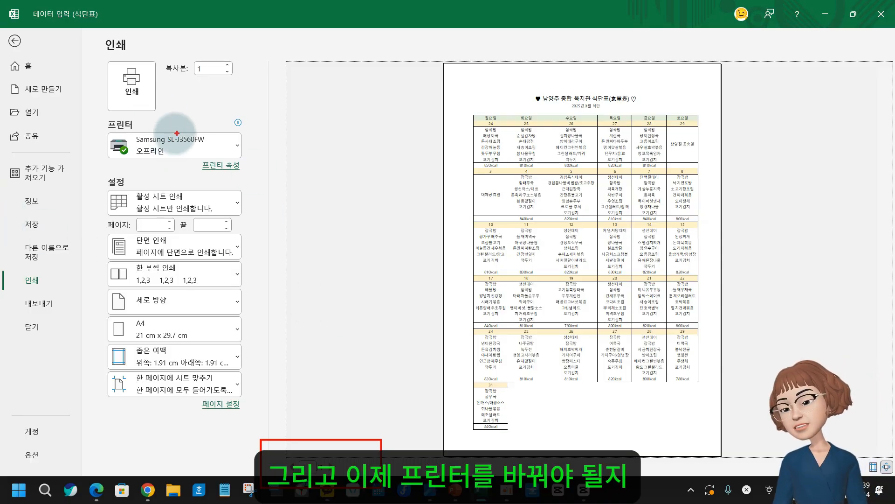
left_click_drag(219, 119, 273, 95)
key("Escape")
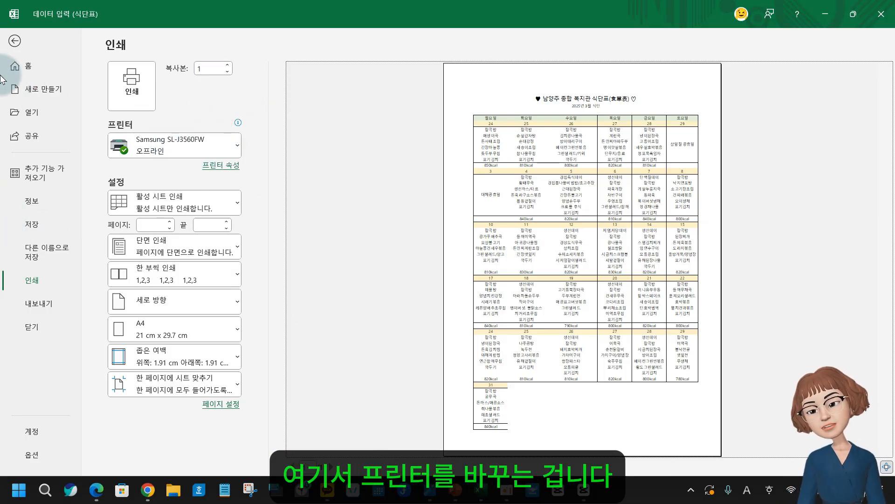
left_click(10, 43)
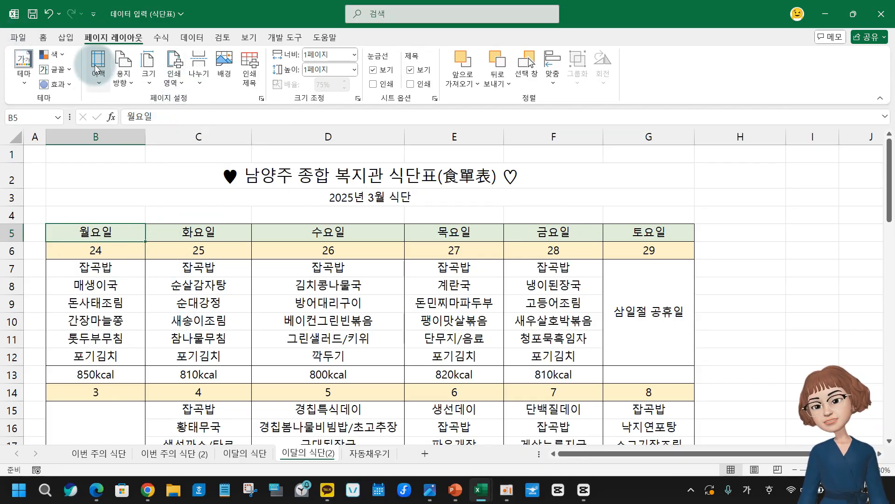
Review the paper orientation options without changing them and select cell D10
left_click(123, 78)
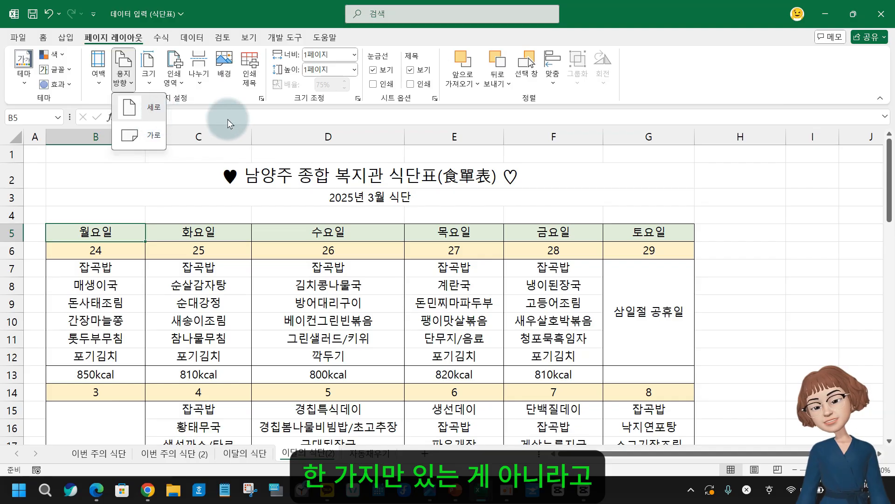
left_click(200, 136)
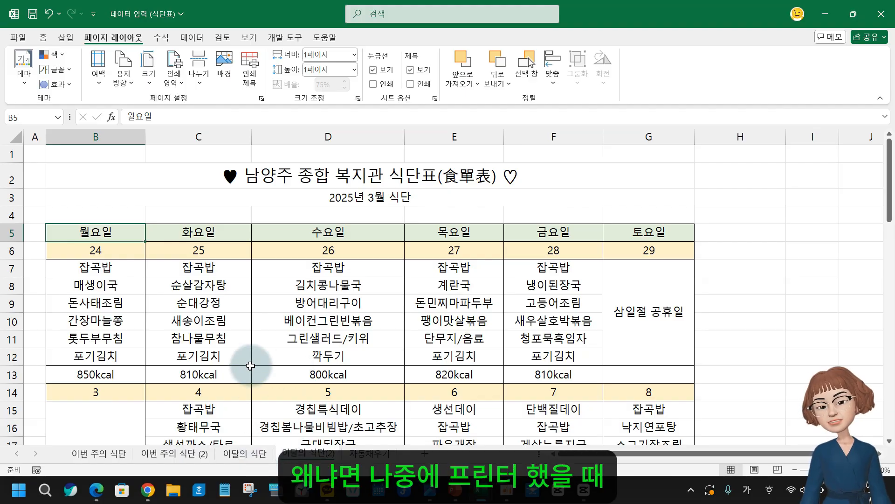
left_click(256, 318)
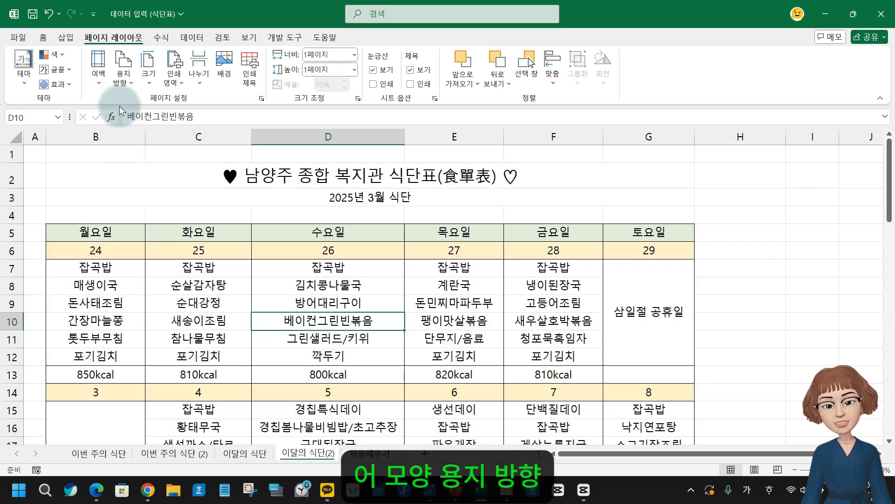
Open the custom margin settings and switch horizontal (가로) and vertical (세로) page centering off and back on
left_click(101, 87)
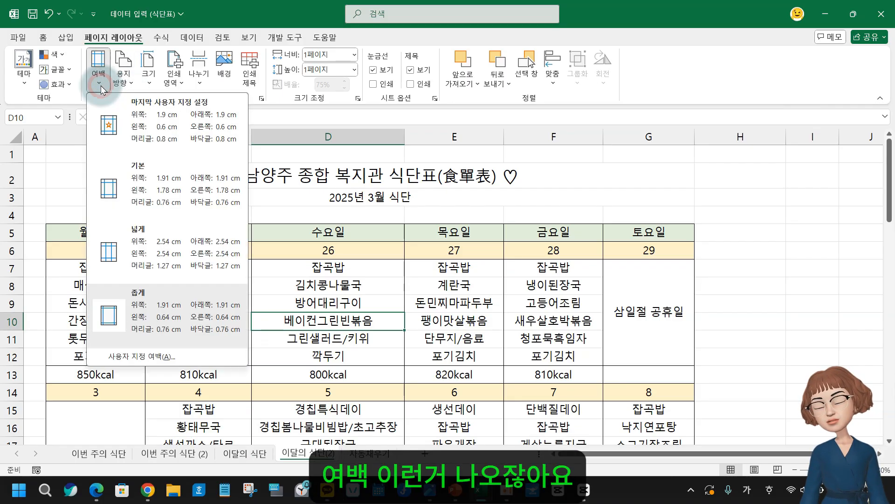
left_click(132, 357)
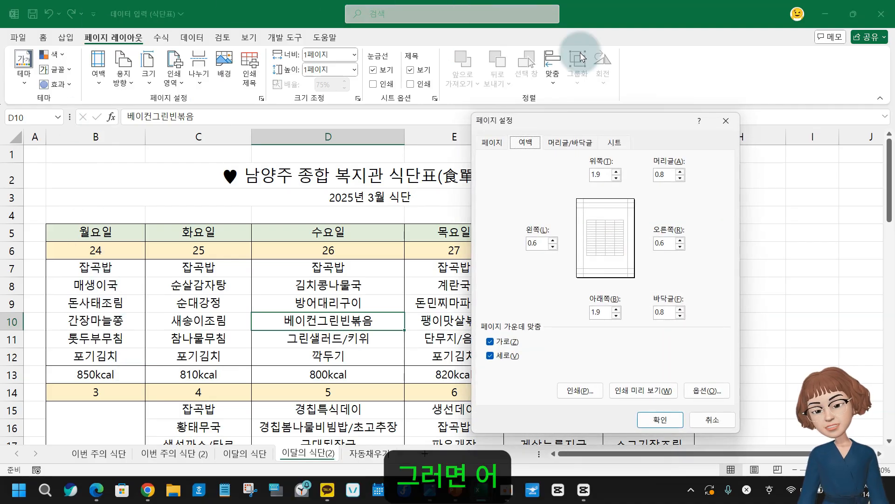
left_click(502, 342)
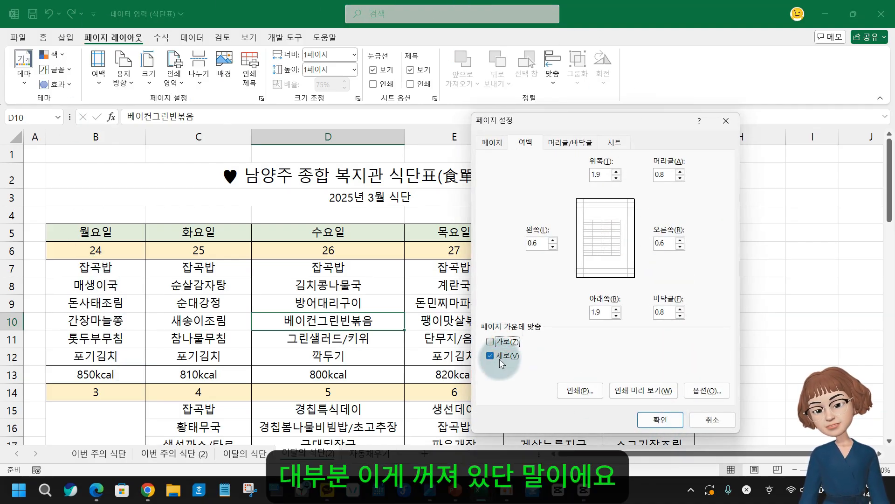
left_click(500, 356)
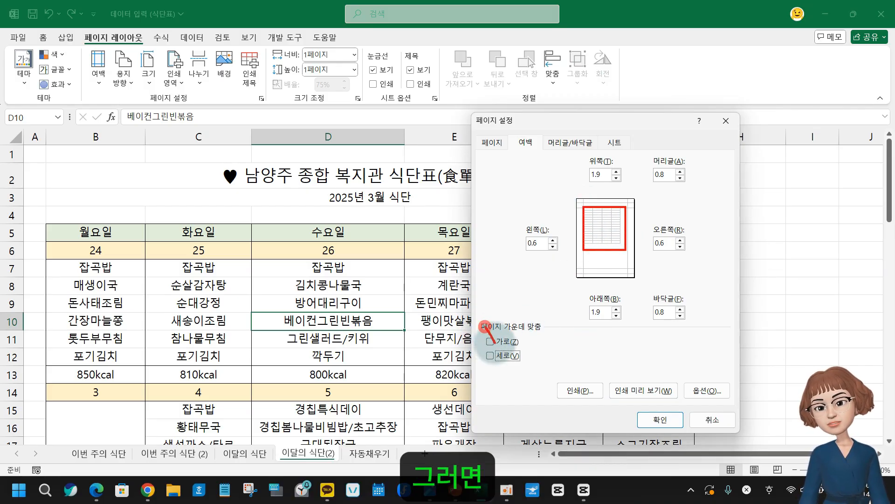
left_click(490, 342)
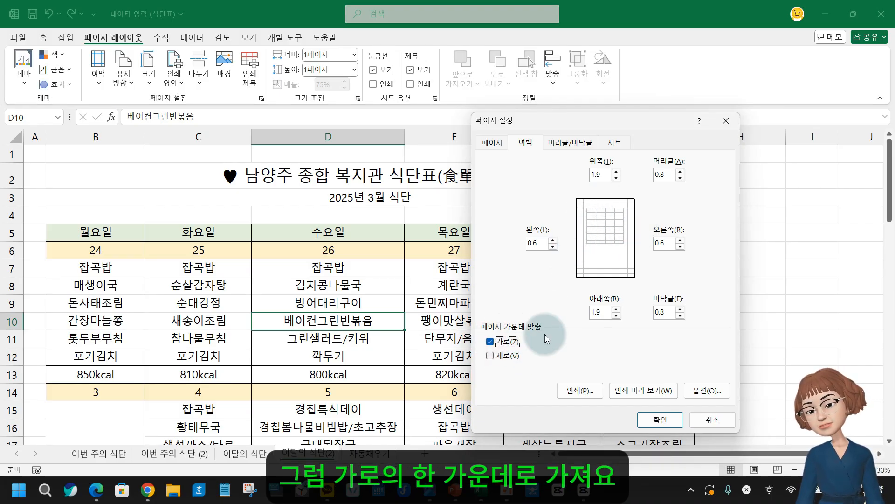
left_click(491, 356)
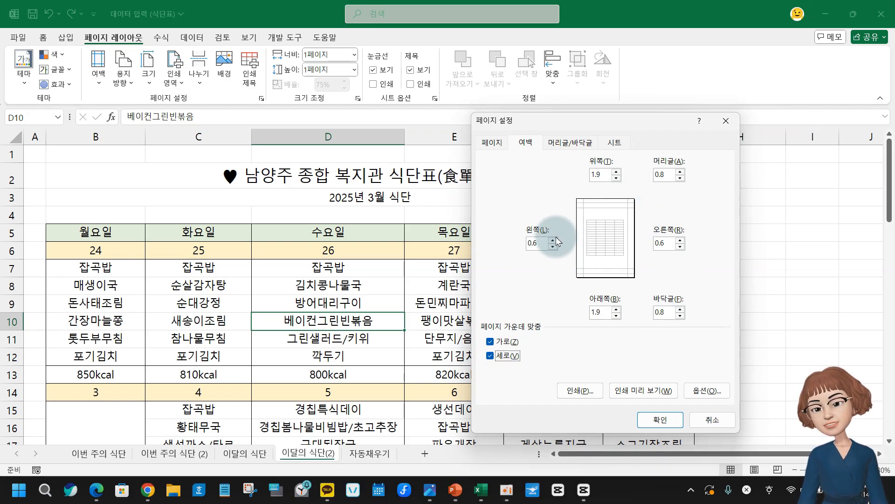
mouse_move(474, 112)
left_mouse_down()
mouse_move(545, 146)
mouse_move(549, 122)
left_mouse_up()
key("Escape")
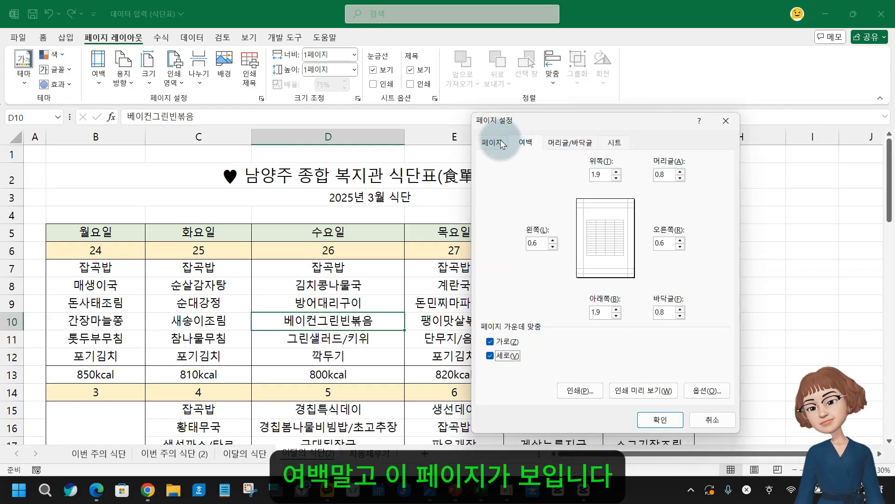
Review the page setup options, try 데이터 입력 (식단표) as the footer, and close the dialog without applying anything
left_click(493, 142)
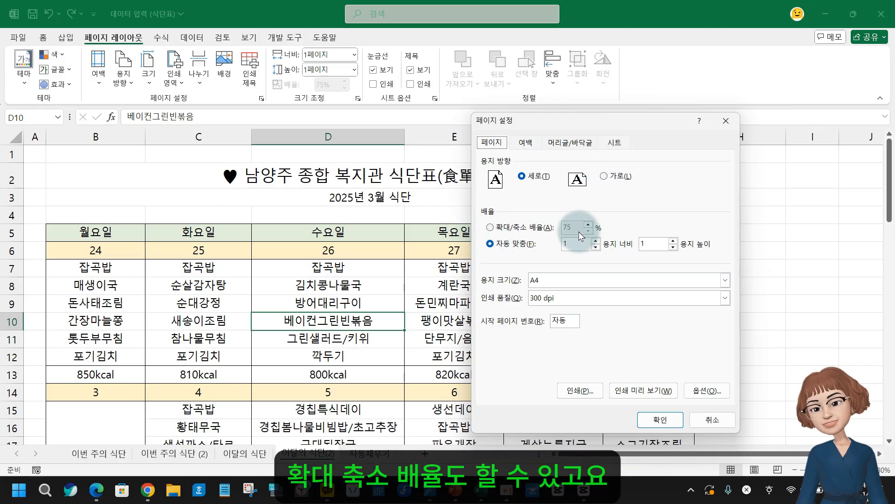
left_click(565, 142)
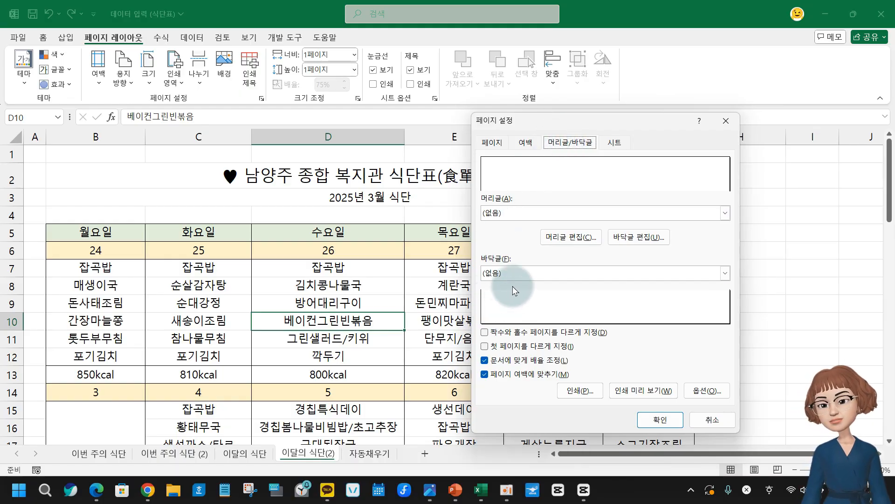
left_click(725, 272)
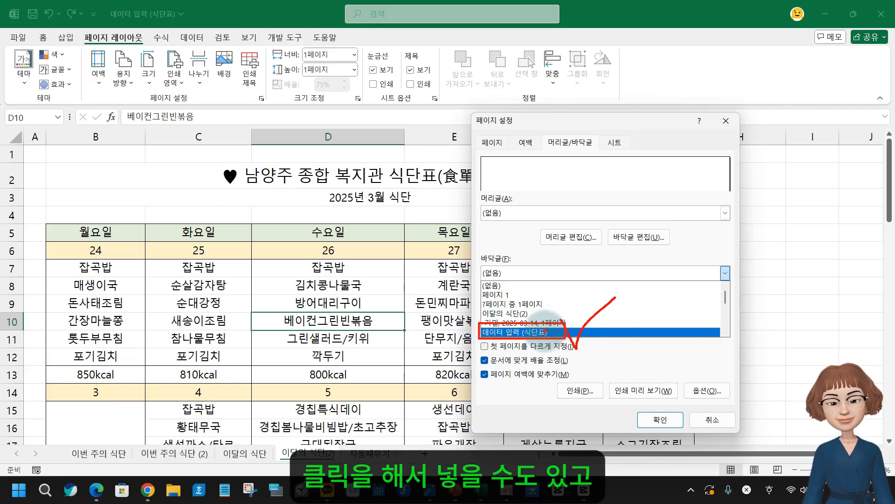
left_click(544, 331)
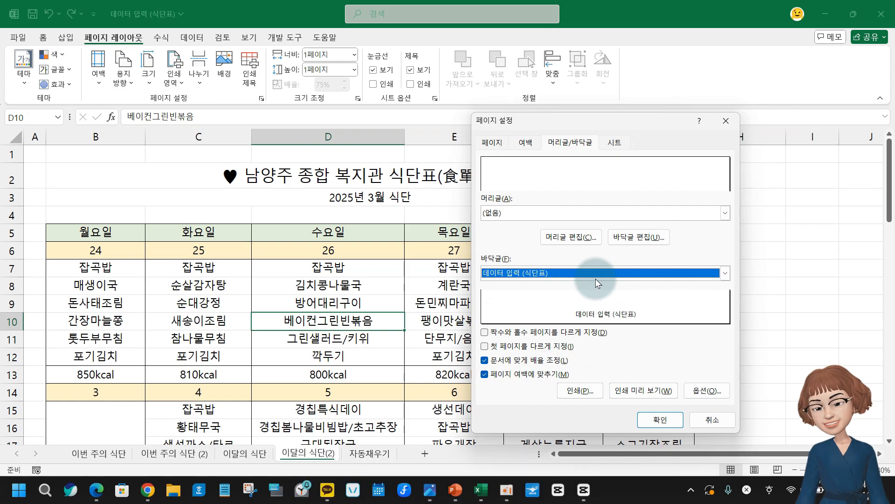
left_click(614, 142)
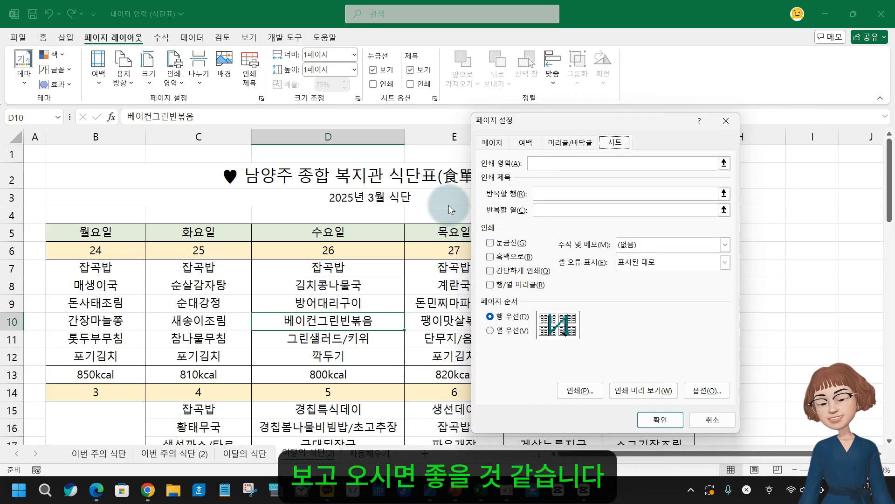
left_click(727, 121)
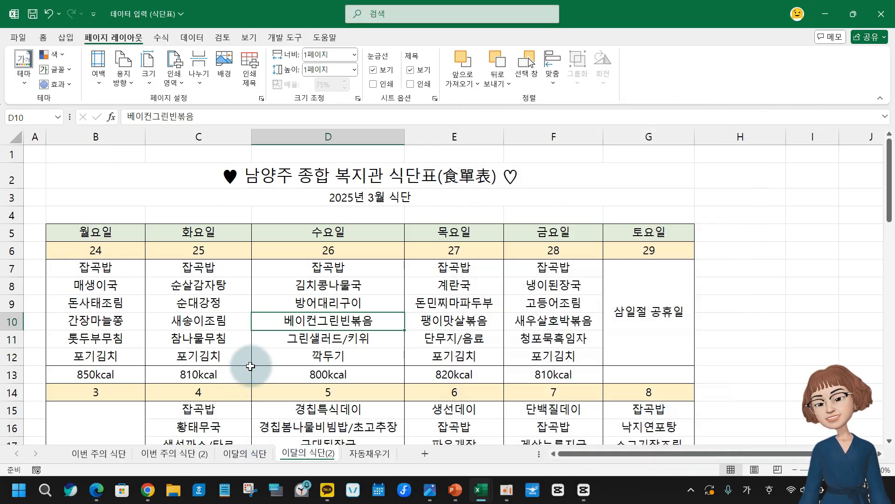
Unmerge the 2025년 3월 식단 subtitle in row 3 and merge and center it across B3:G3 only
left_click(117, 247)
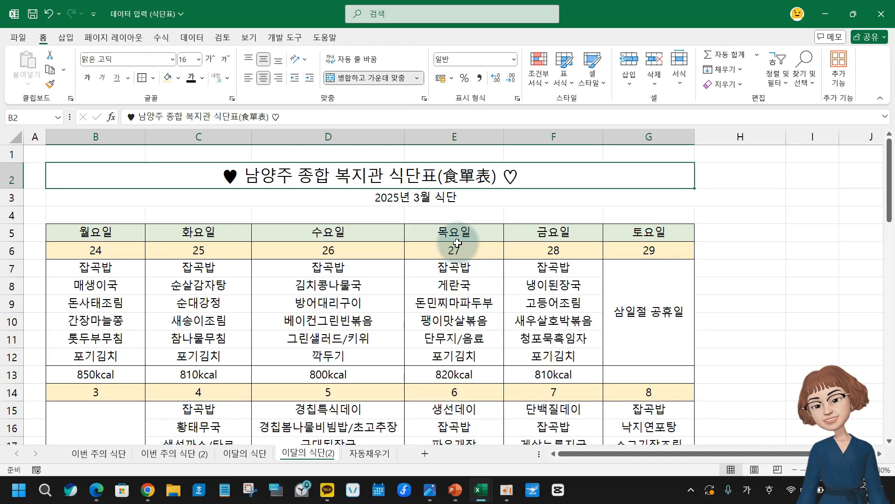
left_click(330, 196)
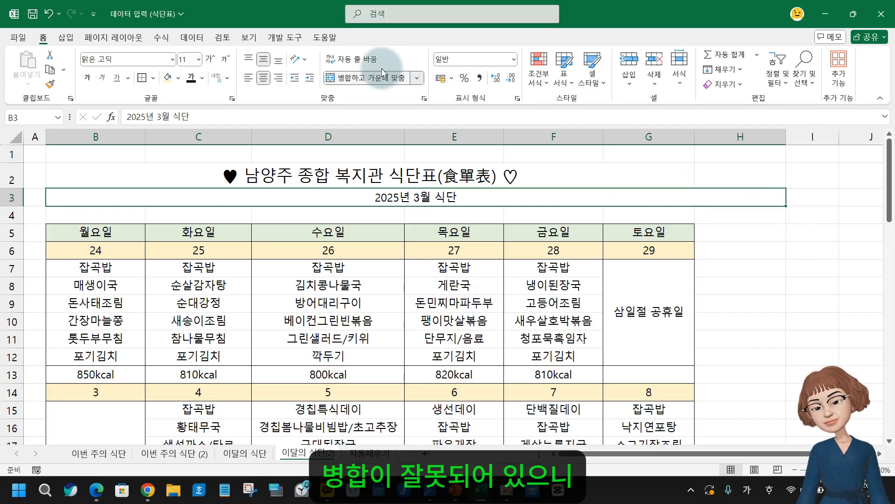
left_click(360, 78)
left_click_drag(96, 199, 621, 196)
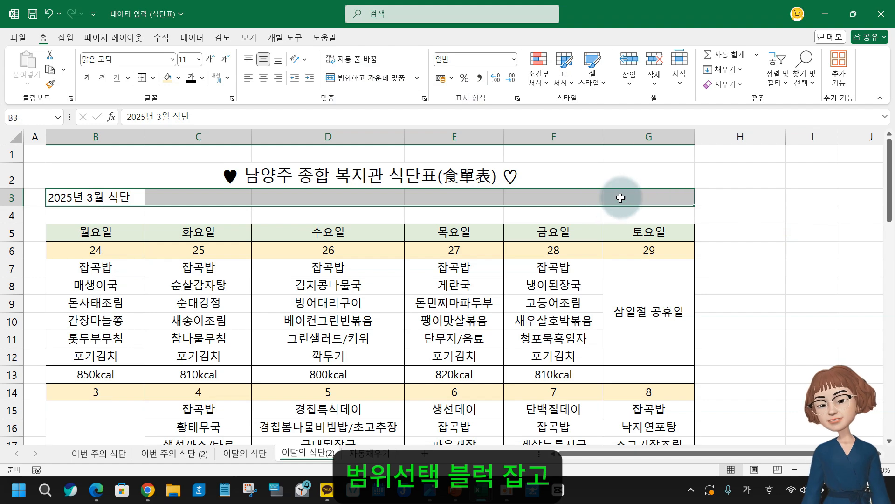
left_click(347, 79)
left_click(256, 321)
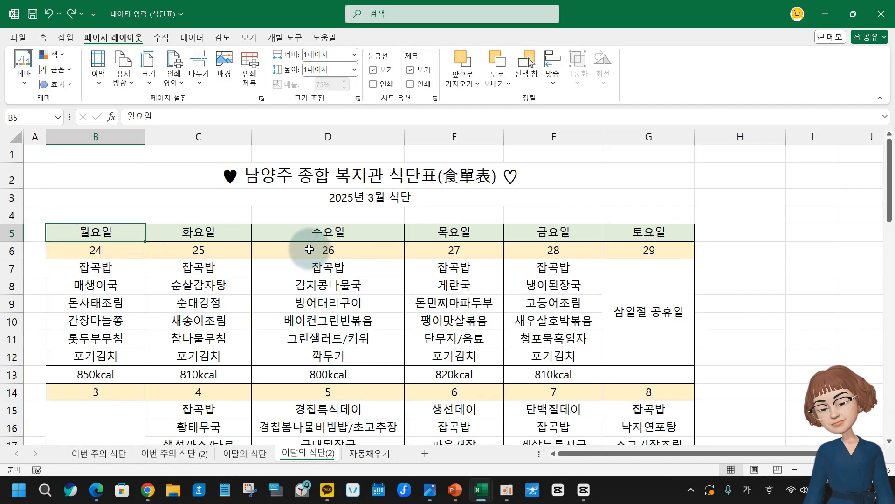
Break the D16 entry 경칩봄나물비빔밥/초고추장 into two lines before /초고추장 and check the Wednesday column's entries in the following weeks
left_click(340, 250)
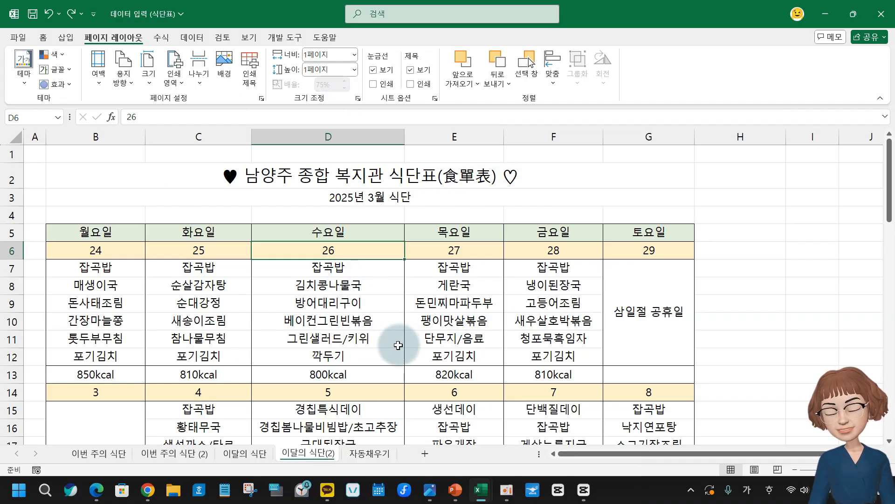
scroll(408, 350, "down", 2)
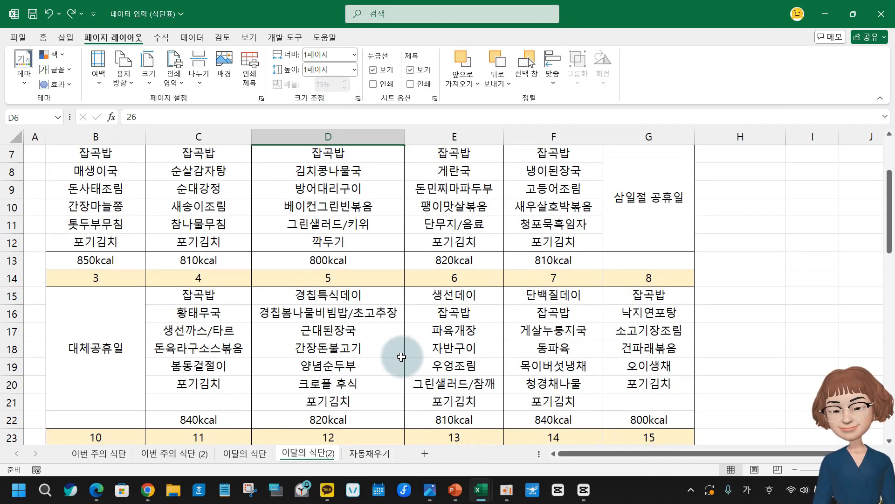
left_click(349, 314)
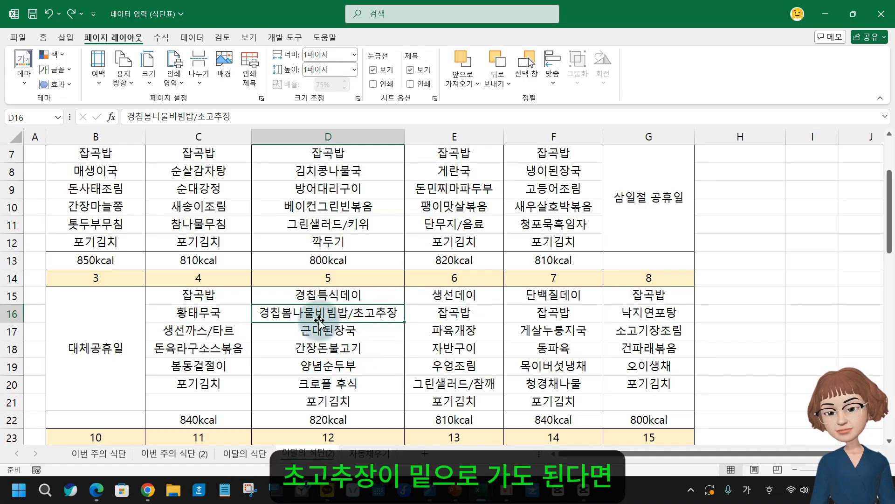
left_click(194, 116)
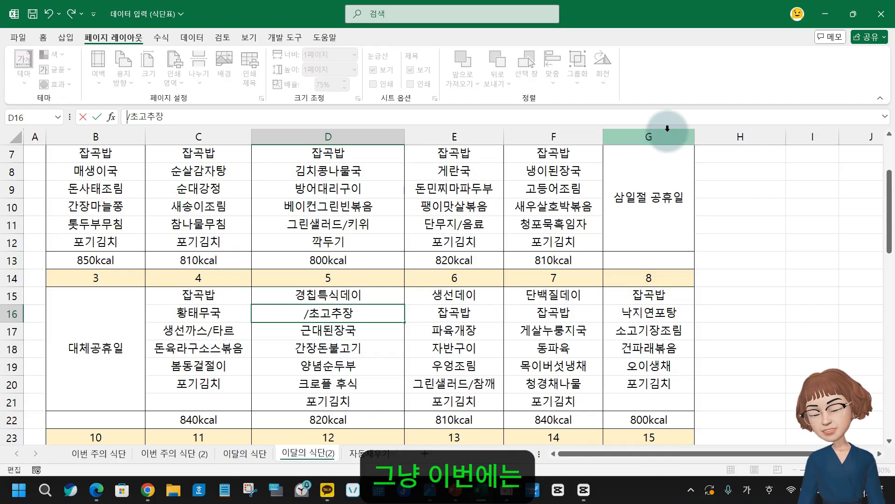
key("Return")
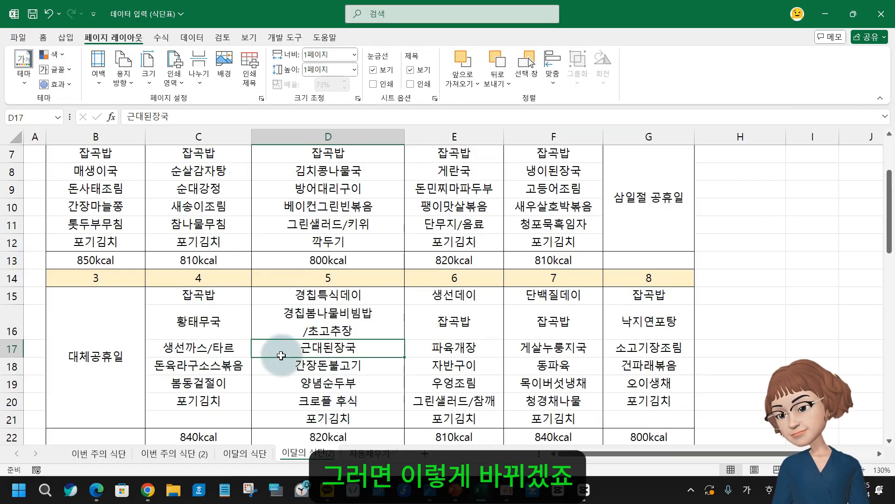
scroll(345, 354, "down", 1)
scroll(369, 335, "down", 2)
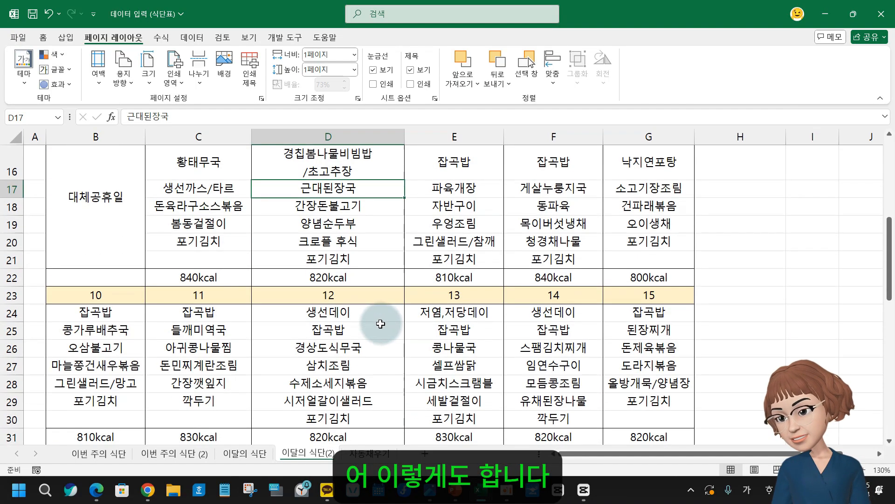
scroll(419, 390, "down", 6)
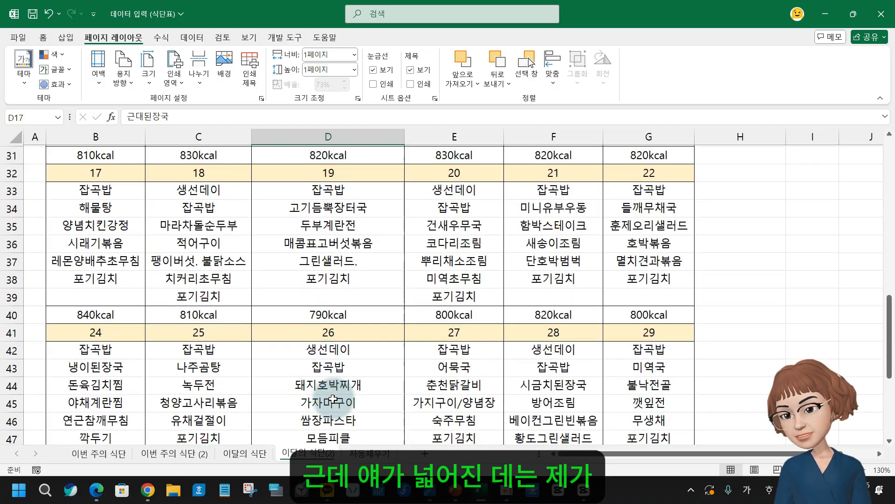
Autofit column D to its contents and check its exact column width without changing the value
scroll(350, 419, "up", 11)
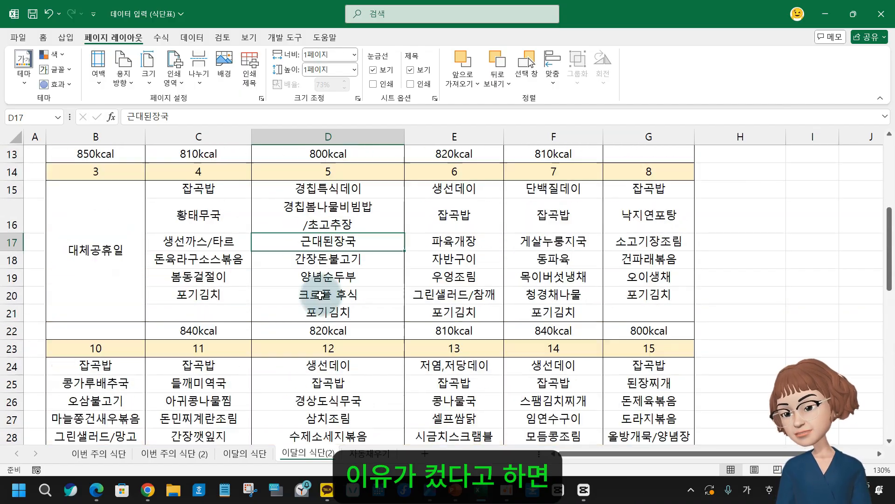
double_click(404, 132)
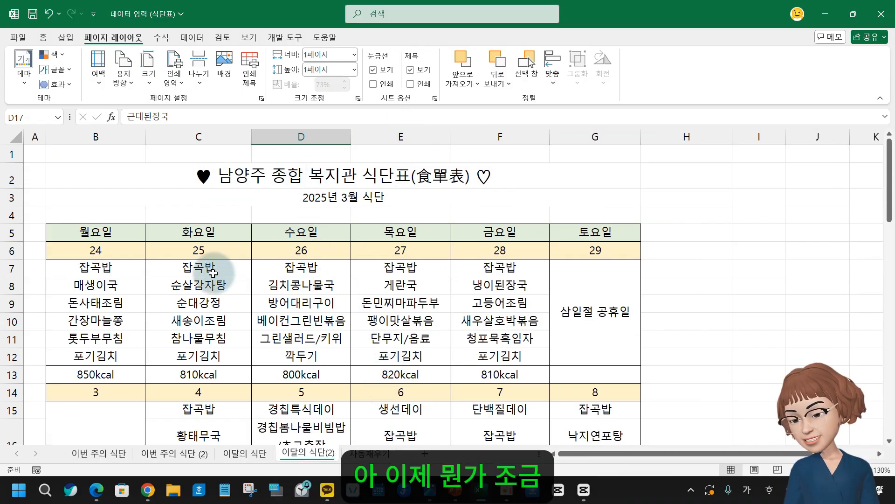
scroll(333, 374, "down", 1)
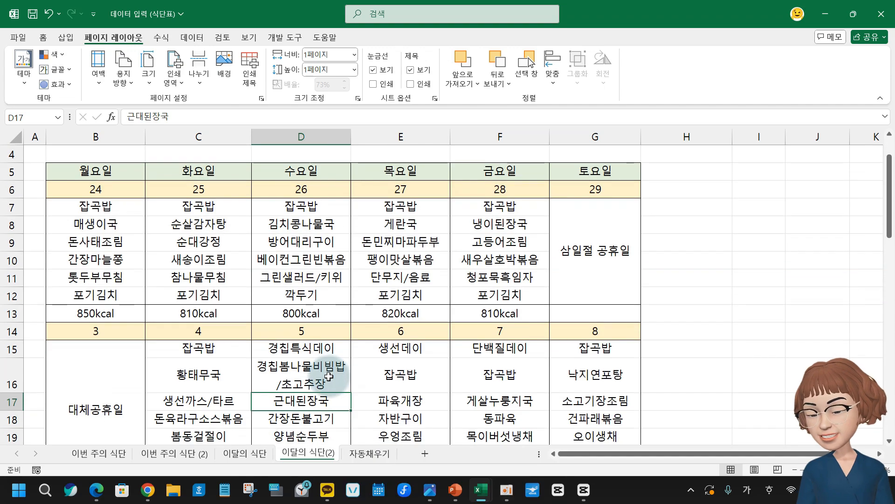
scroll(333, 374, "up", 1)
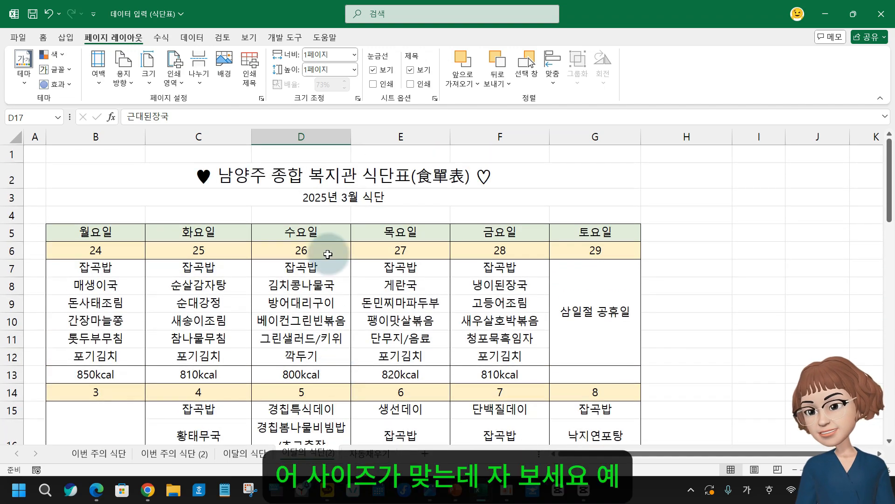
left_click(292, 136)
right_click(289, 136)
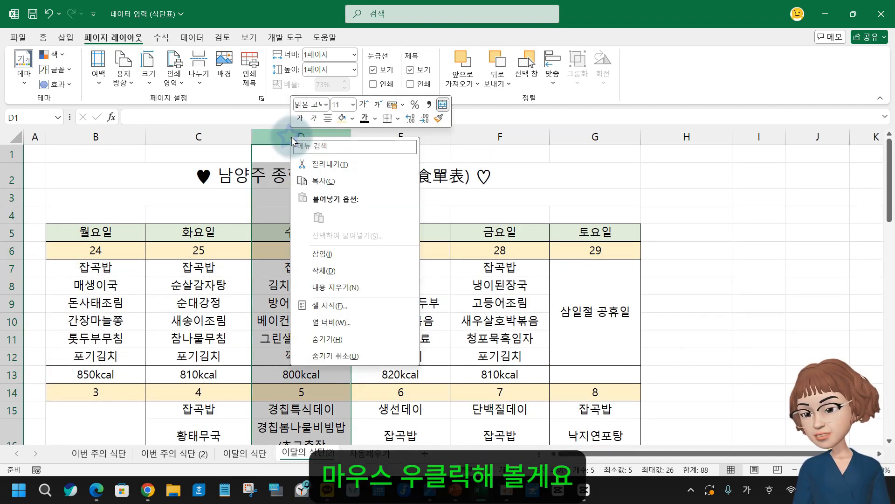
left_click(354, 323)
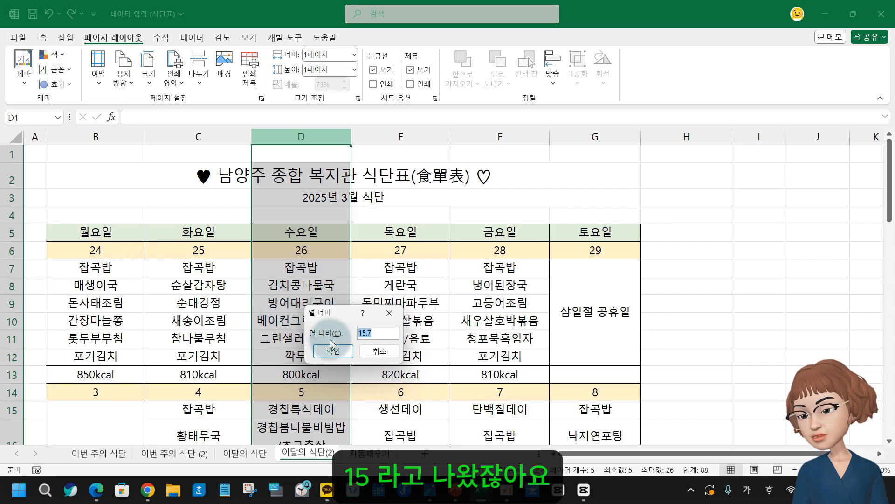
left_click(389, 313)
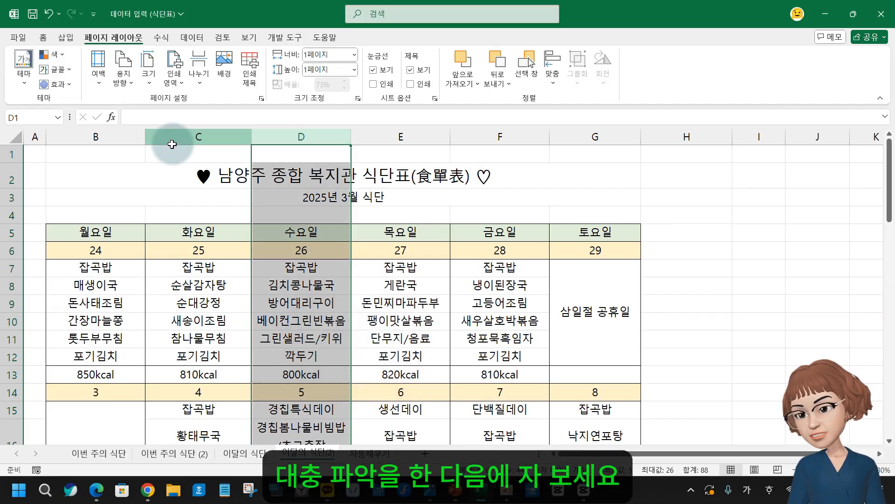
Set a uniform column width of 18 for columns B through G and look over the menu table
left_click(87, 133)
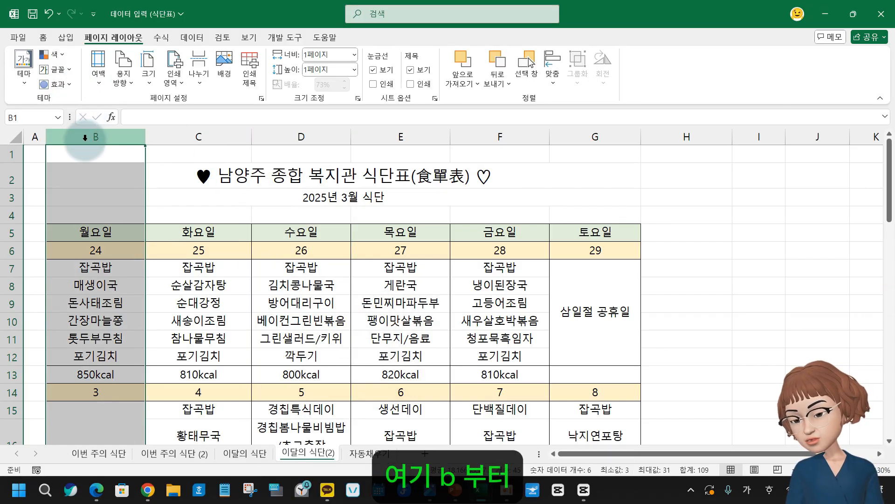
left_click_drag(85, 140, 610, 134)
right_click(602, 137)
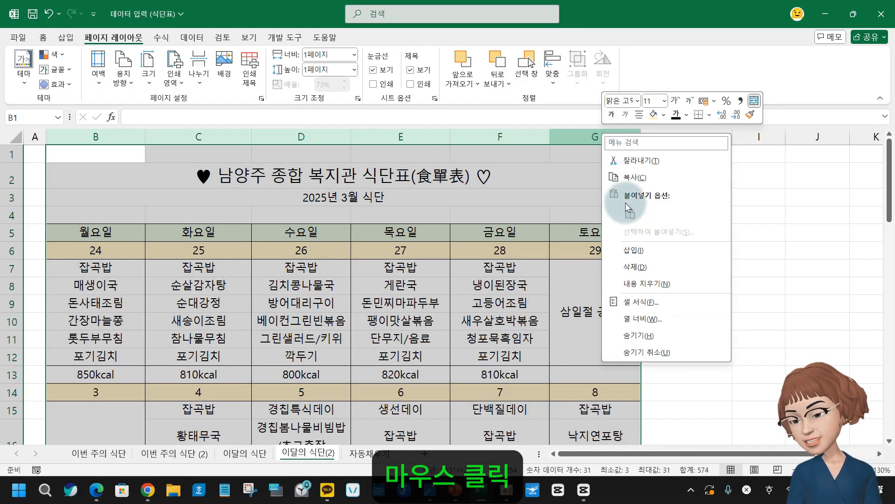
left_click(631, 321)
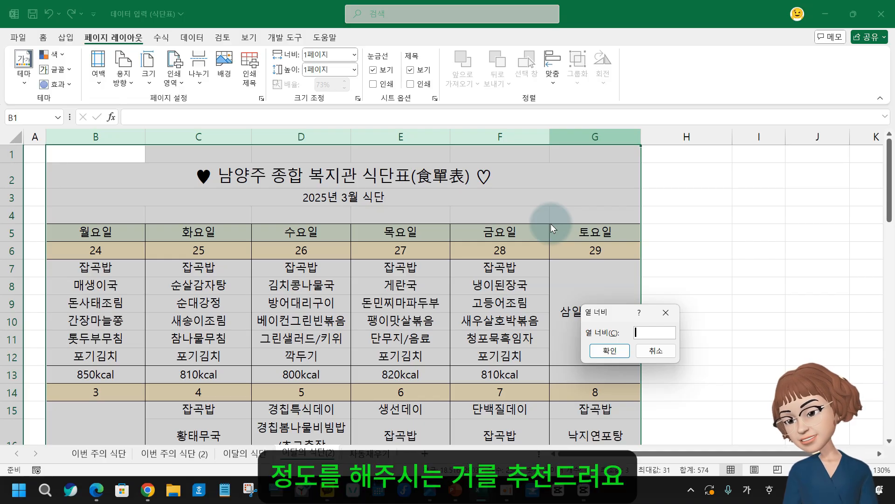
type("18")
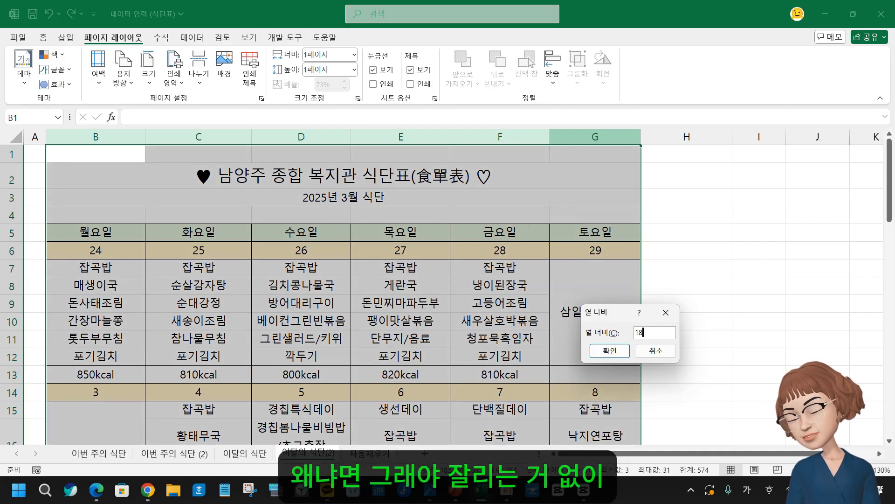
key("Return")
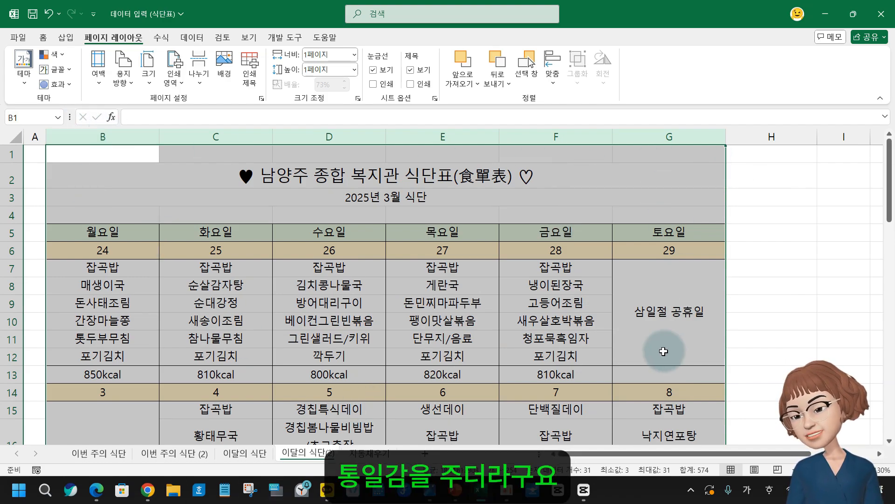
scroll(645, 373, "down", 2)
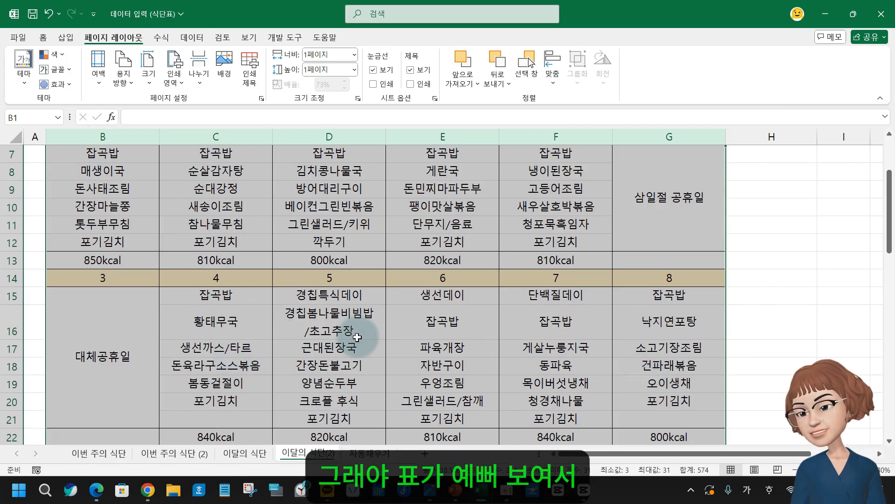
scroll(356, 337, "up", 2)
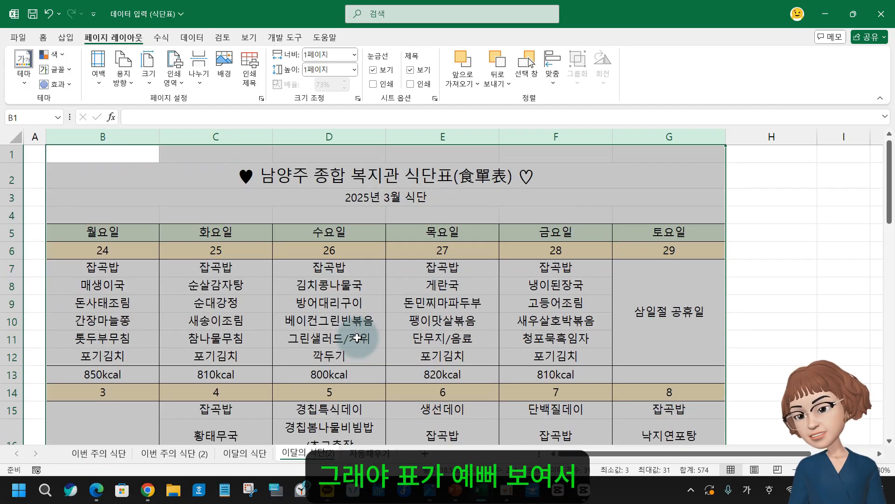
left_click(390, 349)
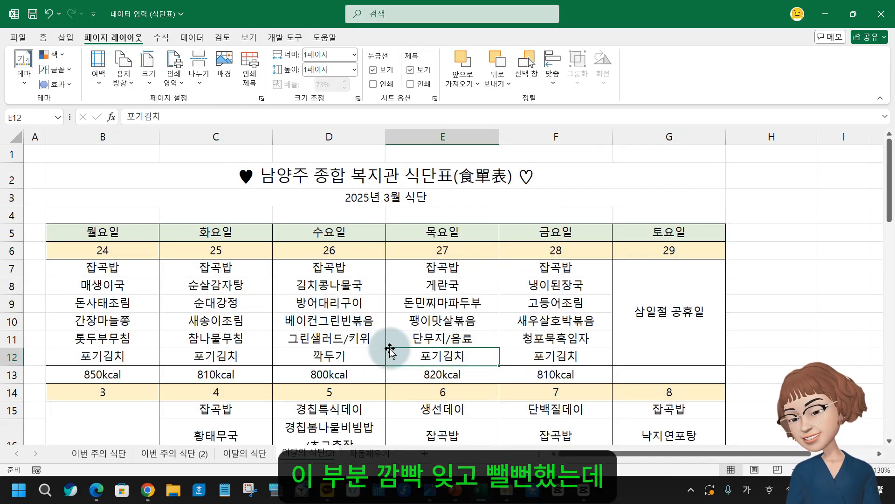
left_click(349, 308)
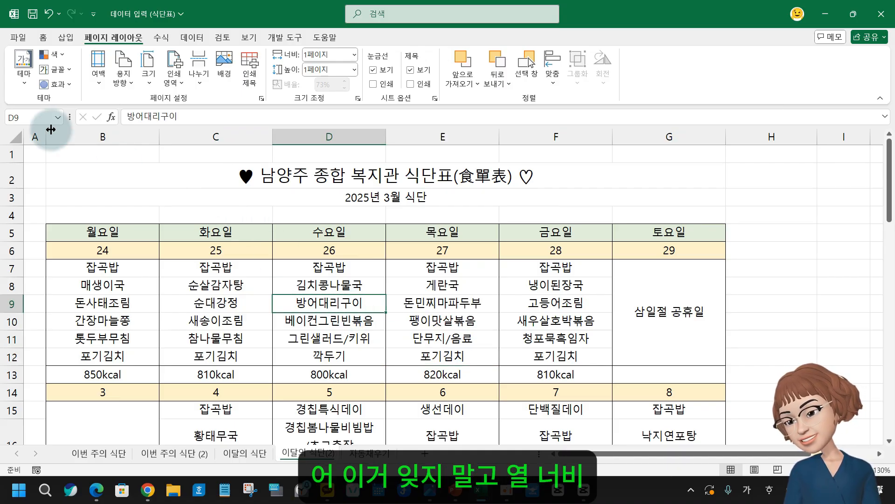
Review the weekly menu on the 이번 주의 식단 sheet and the monthly menu on 이달의 식단, and return to 이달의 식단(2)
scroll(346, 337, "down", 3)
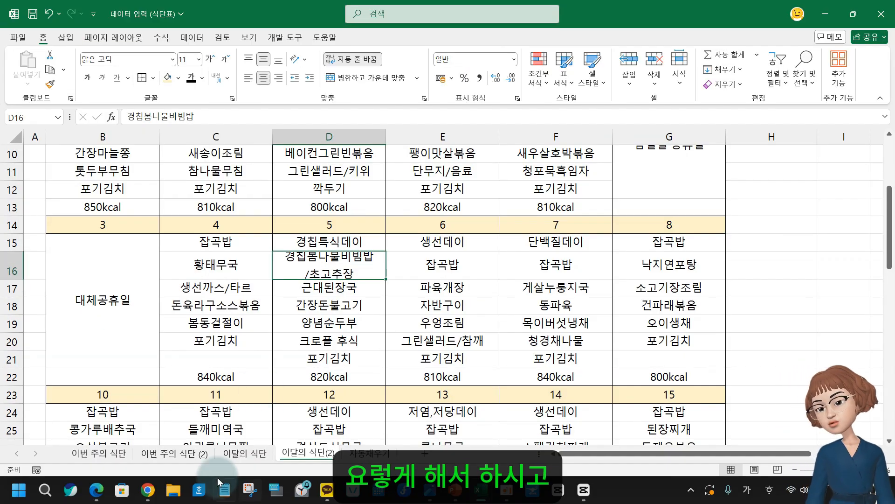
left_click(97, 455)
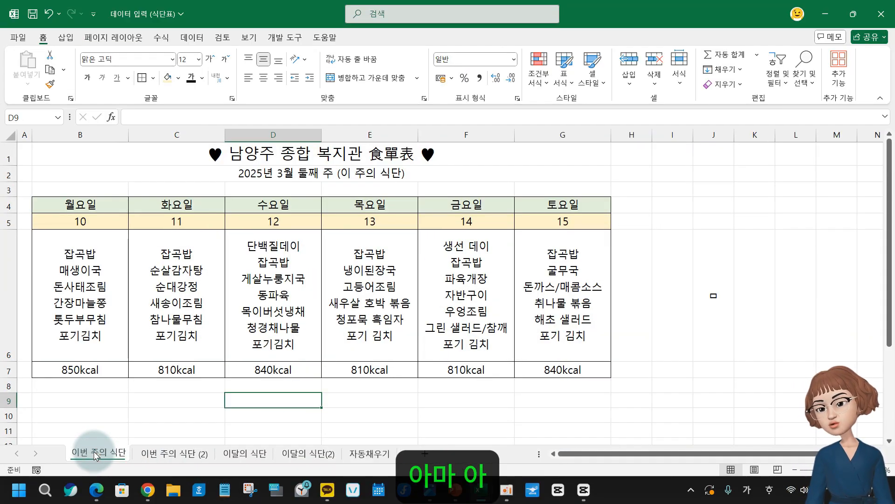
left_click(70, 310)
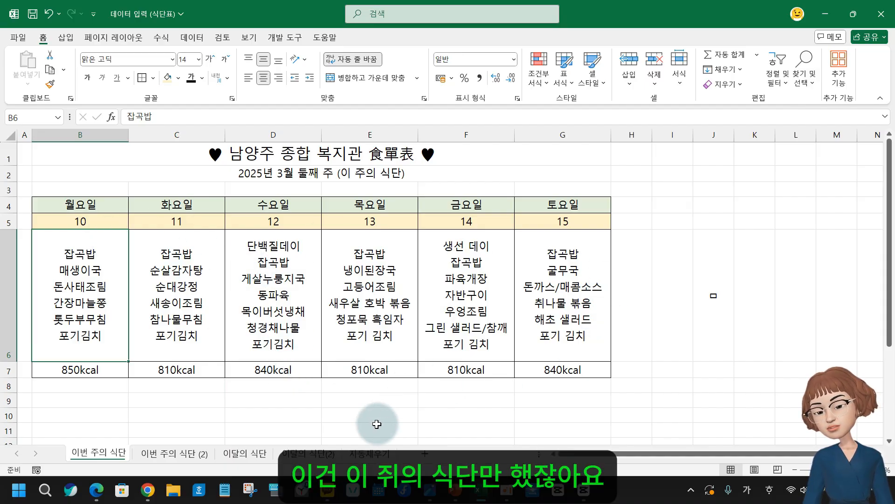
left_click(302, 456)
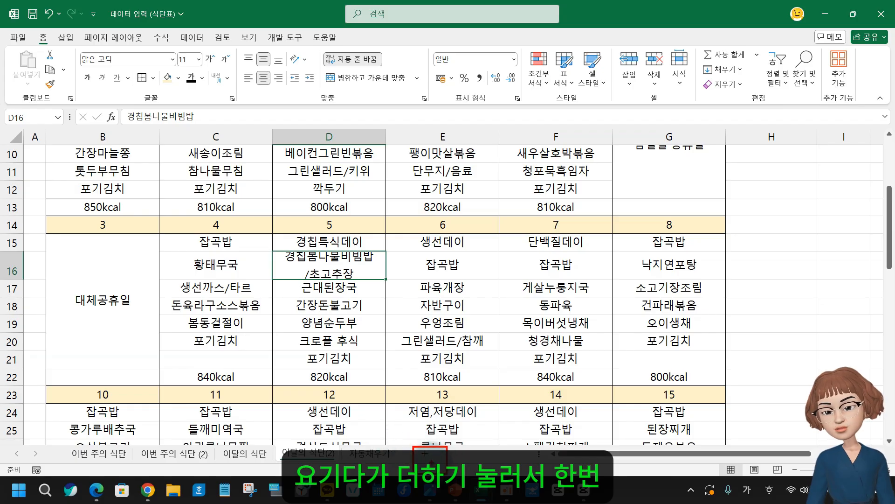
left_click(419, 269)
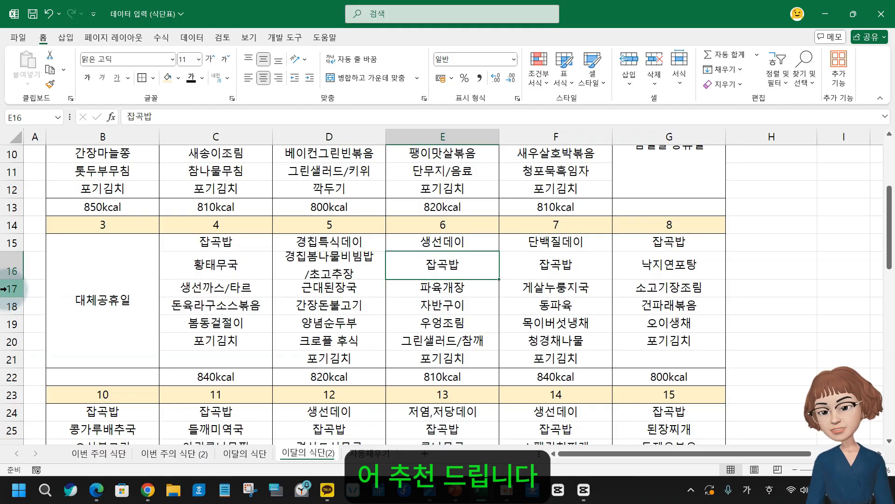
scroll(273, 319, "up", 3)
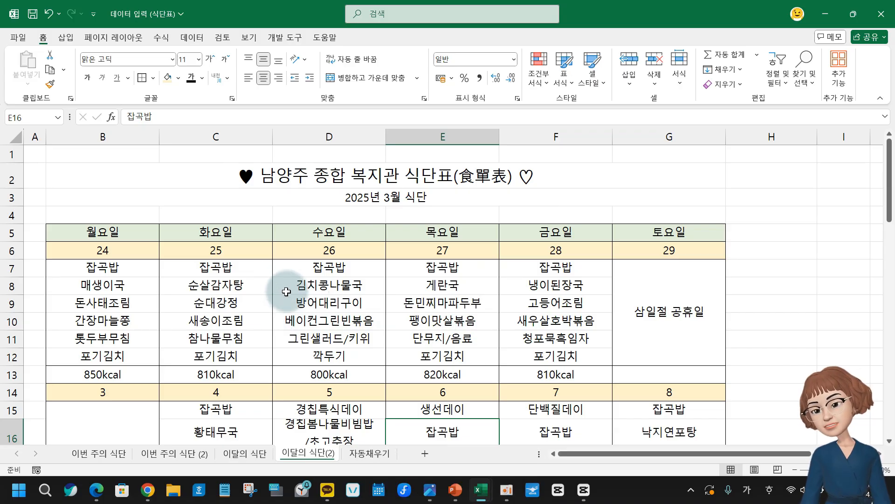
left_click(233, 455)
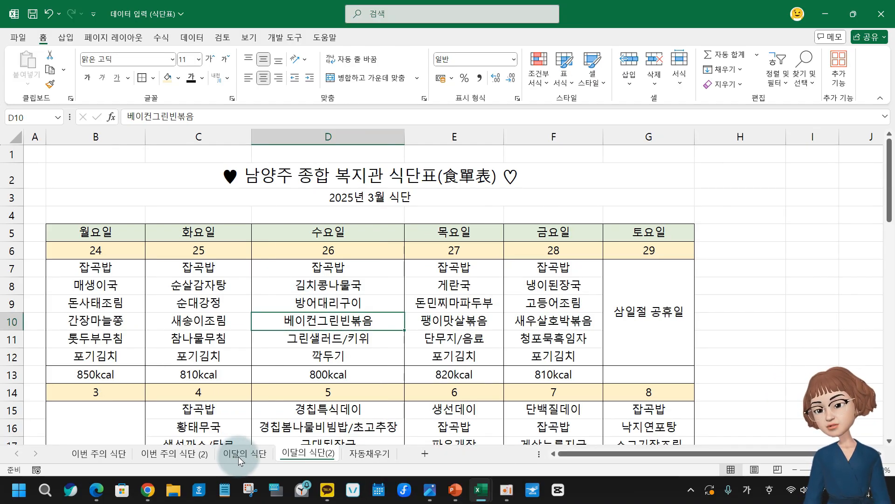
left_click(238, 456)
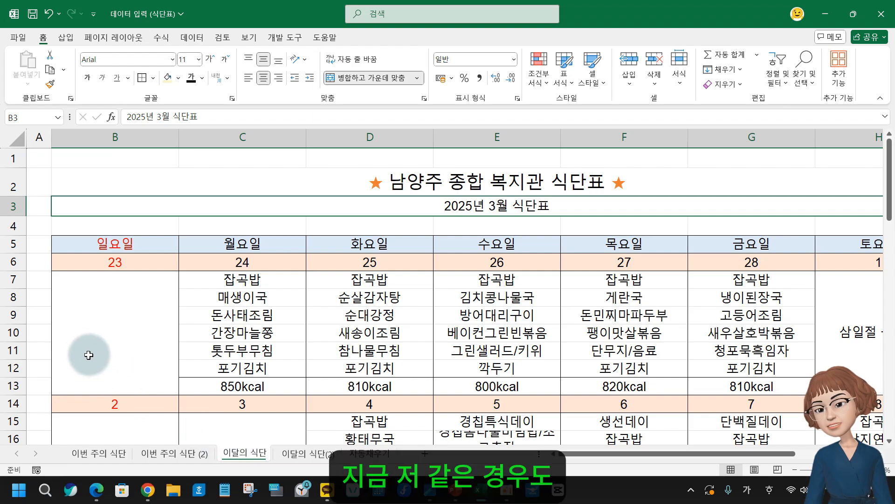
scroll(410, 354, "down", 4)
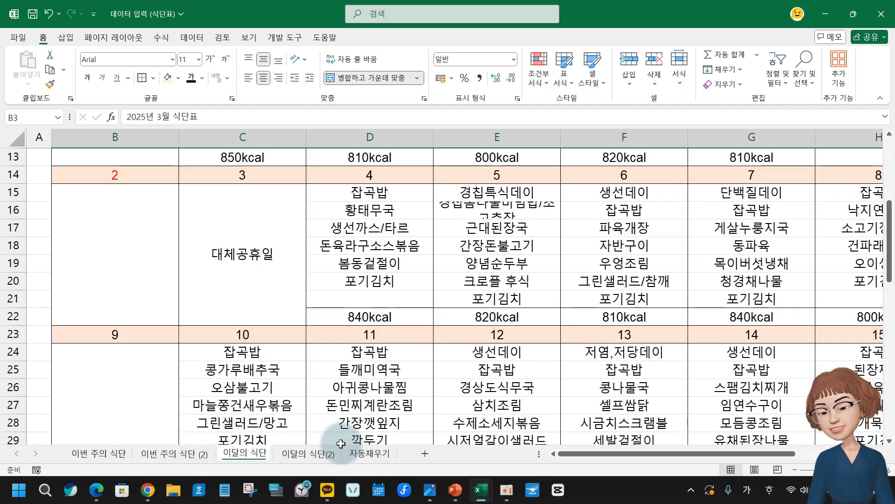
left_click(299, 460)
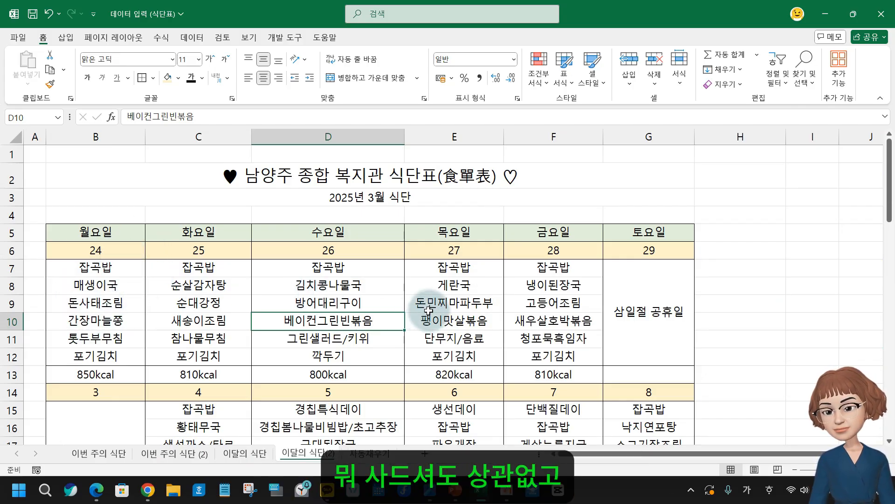
Correct the typo in E8, the Thursday the 27th soup entry, to 계란국 and look through the following weeks
left_click_drag(455, 285, 454, 303)
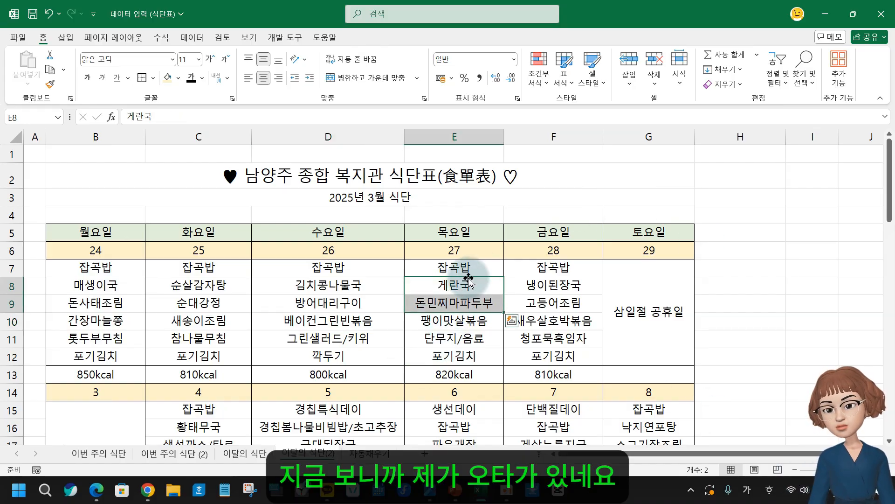
left_click(523, 303)
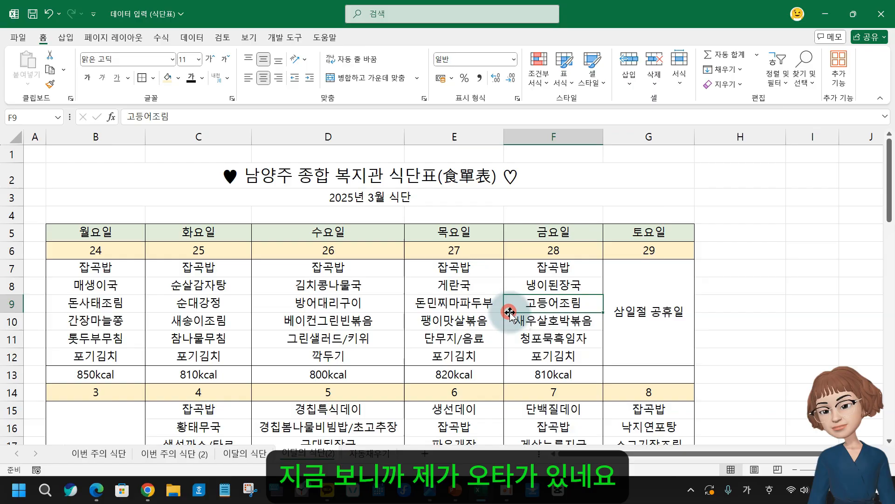
left_click(455, 285)
type("ㄱ")
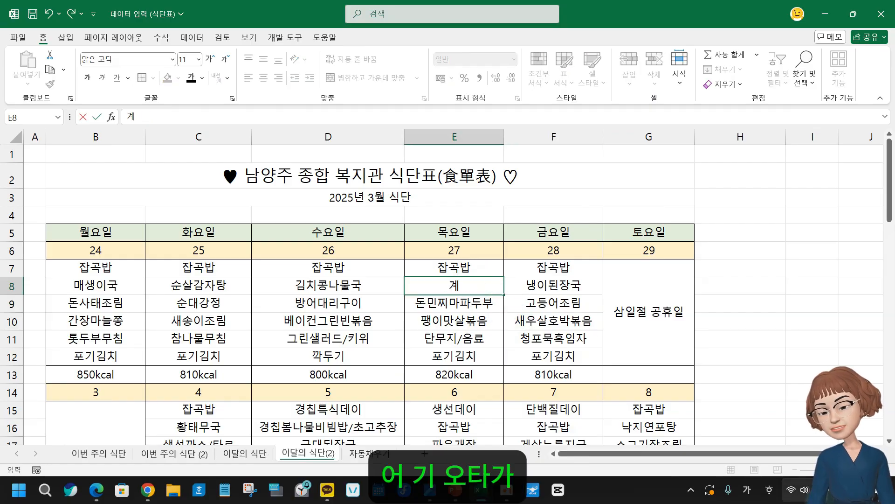
type("란")
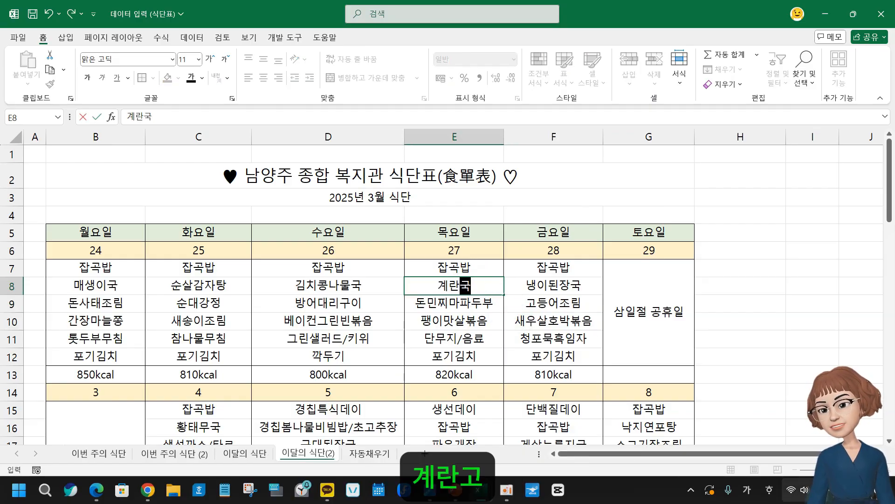
type("국")
key("Return")
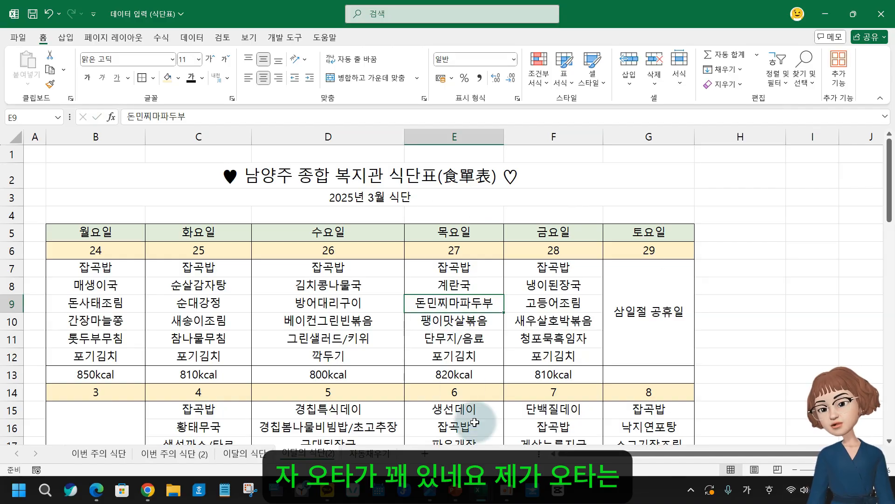
scroll(404, 401, "down", 4)
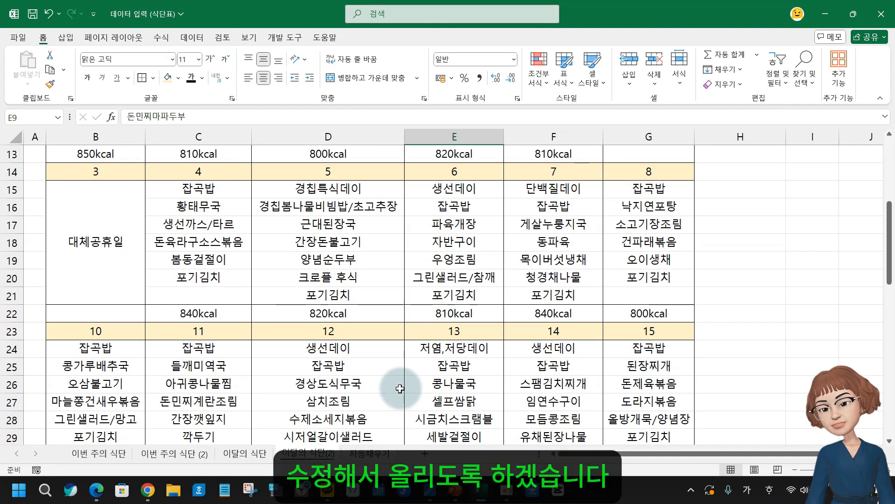